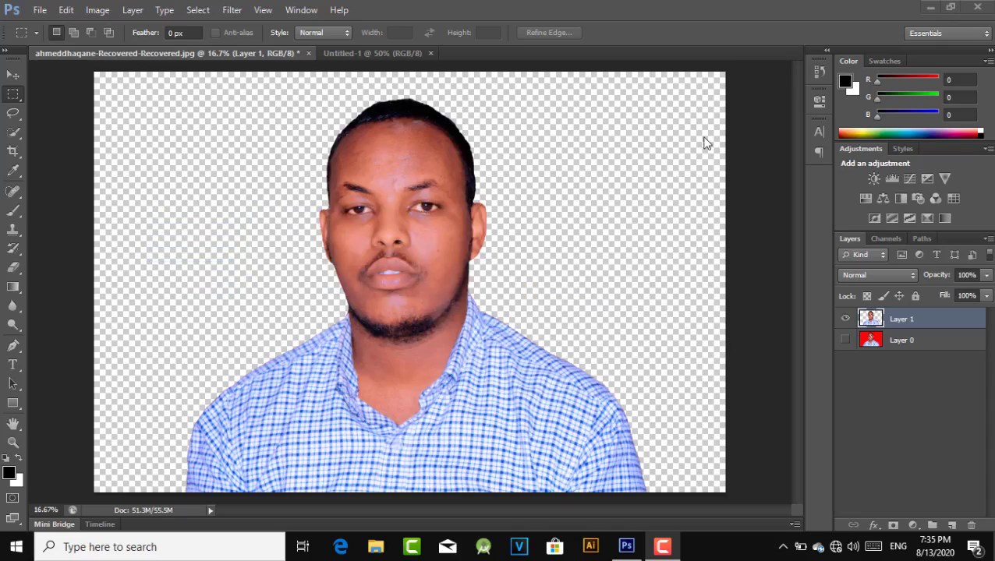
# - Switch to the blank Untitled-1 document and pick the Horizontal Type Tool from the Type flyout
pyautogui.click(373, 51)
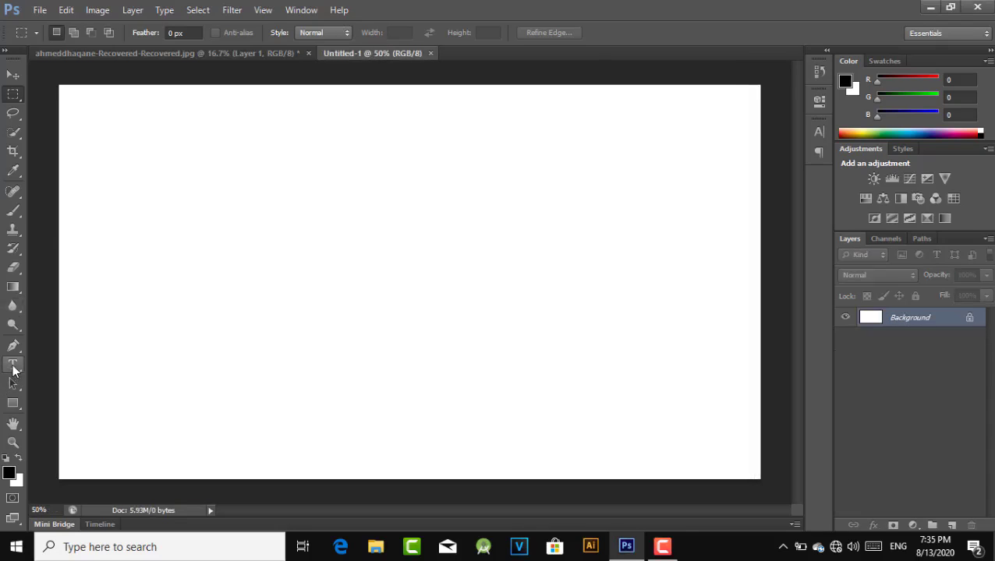
pyautogui.click(13, 368)
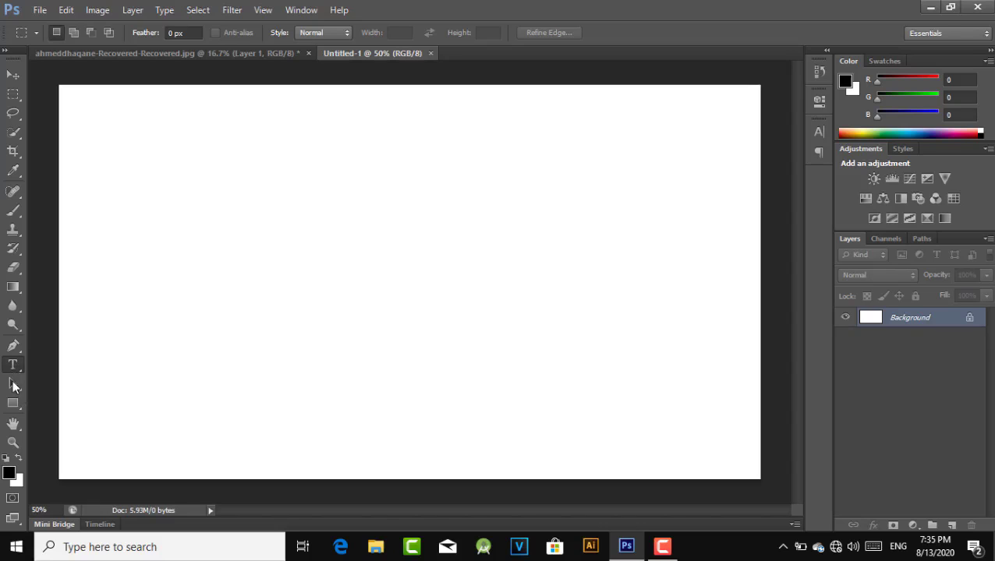
pyautogui.click(14, 385)
pyautogui.click(14, 365)
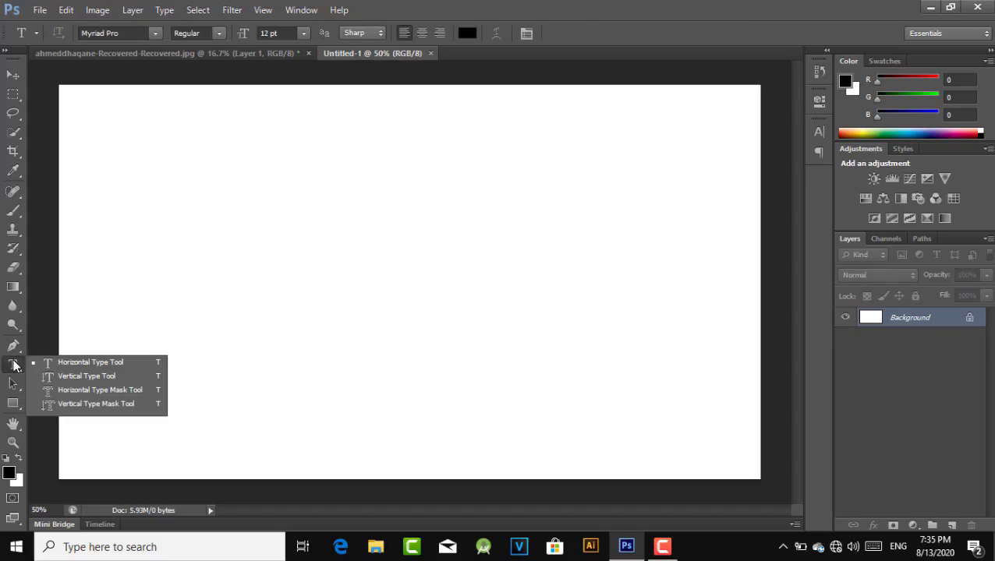
pyautogui.click(70, 365)
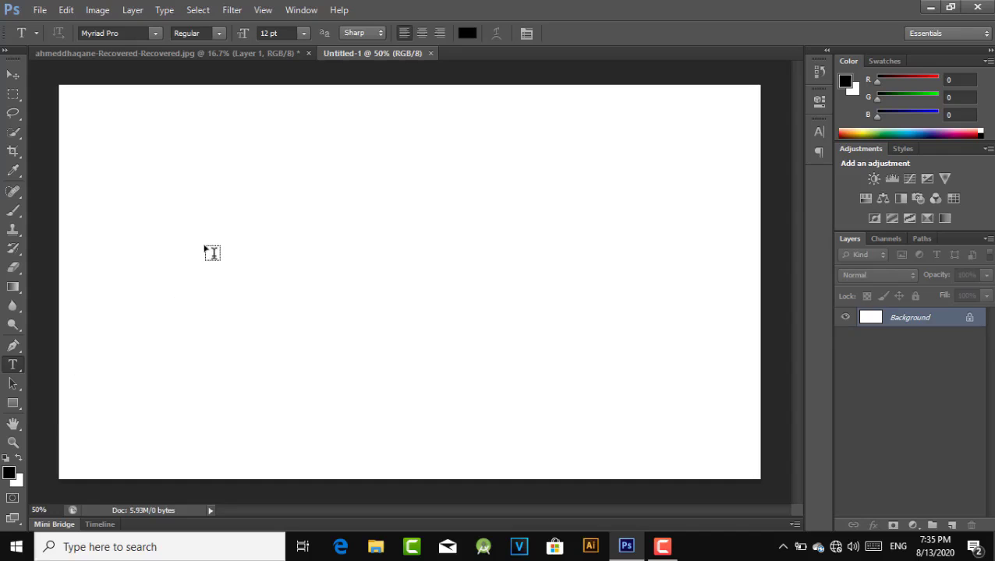
# - Start a text layer left of the canvas centre and set the type size to 138 pt
pyautogui.click(216, 260)
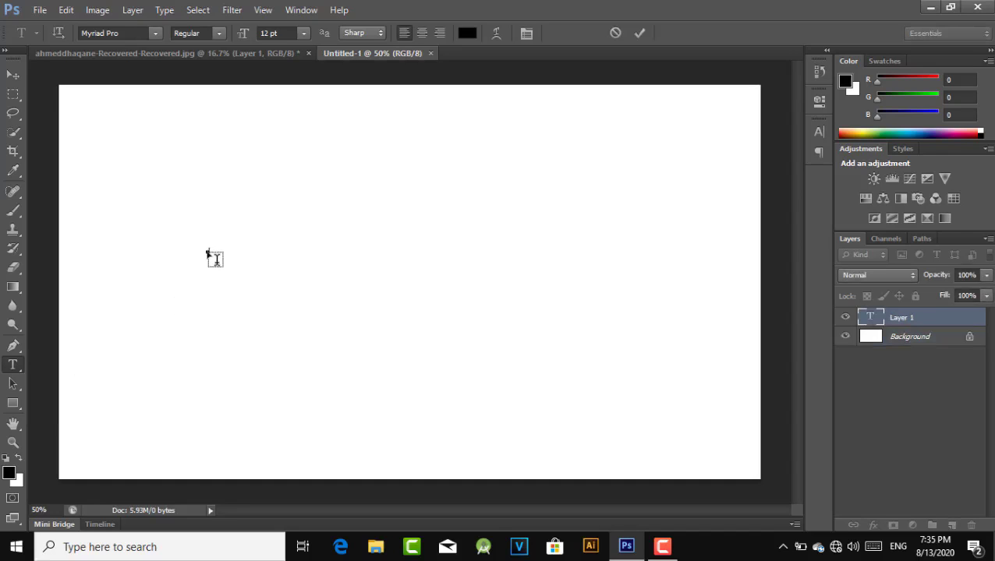
pyautogui.write('ahm')
pyautogui.press('BackSpace')
pyautogui.press('BackSpace')
pyautogui.press('BackSpace')
pyautogui.moveTo(244, 35); pyautogui.dragTo(367, 42)
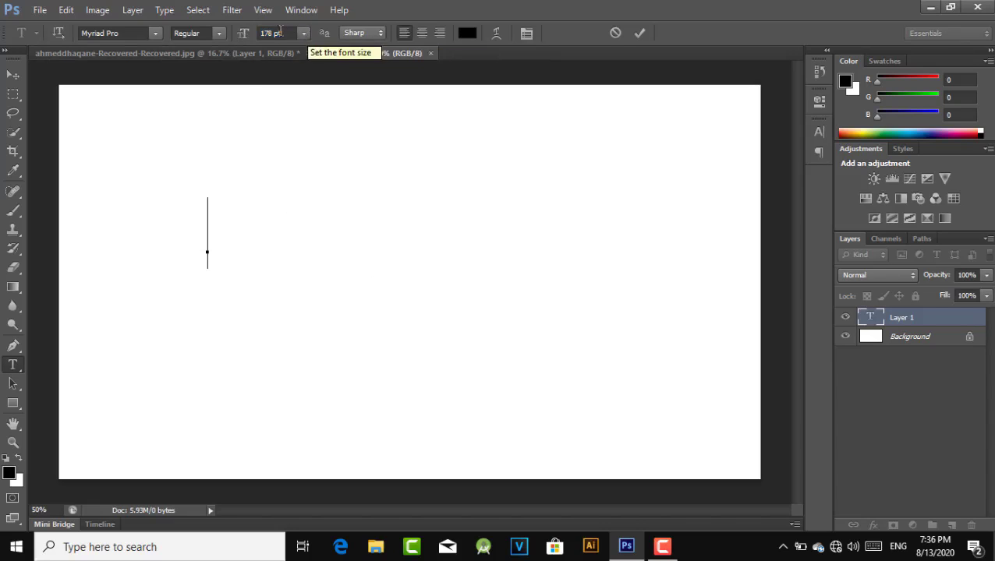
pyautogui.moveTo(245, 36); pyautogui.dragTo(213, 37)
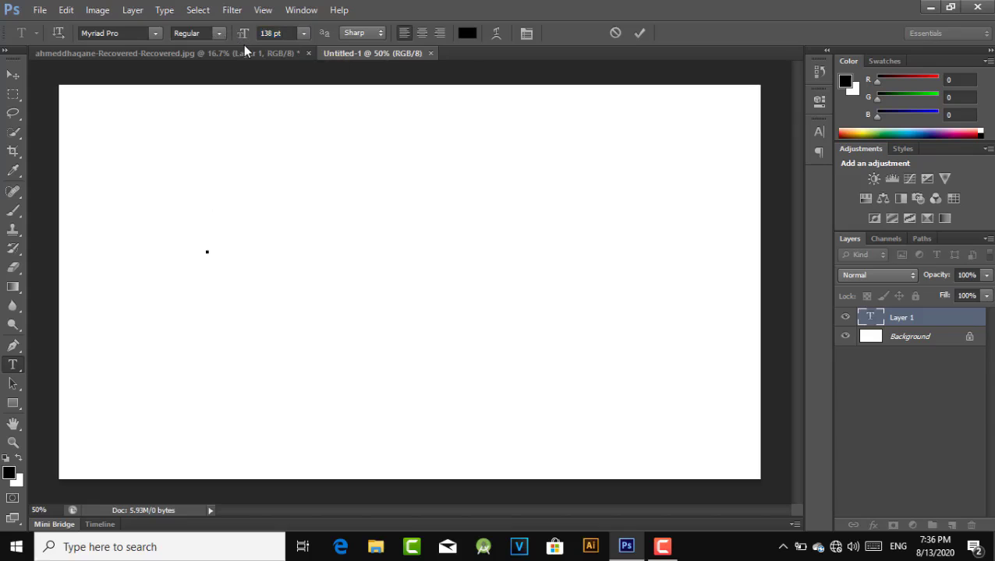
# - Type 'Eng Dhaqane', correcting the typos along the way, and commit the text
pyautogui.write('en')
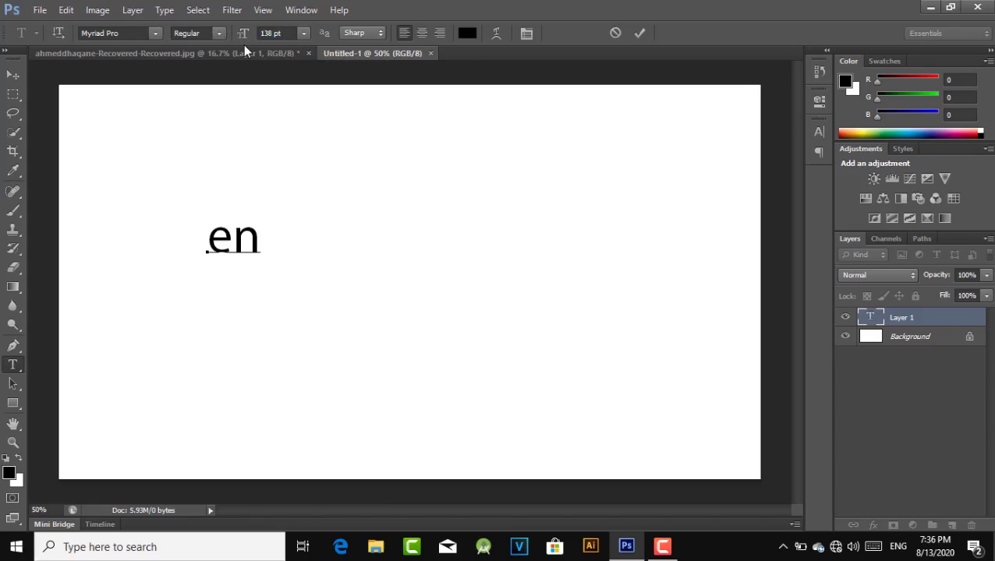
pyautogui.press('Left')
pyautogui.press('Delete')
pyautogui.press('BackSpace')
pyautogui.write('E')
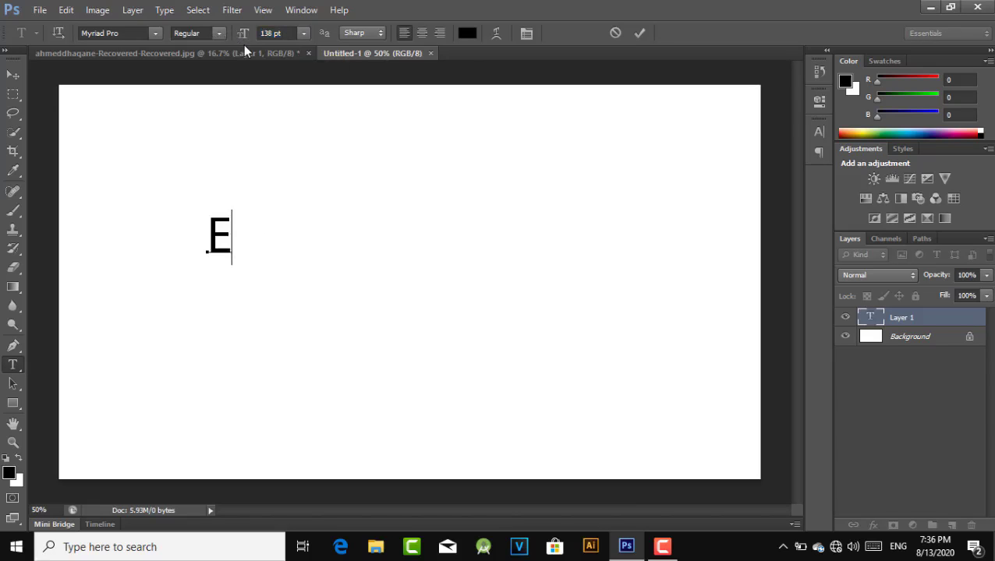
pyautogui.write('ng d')
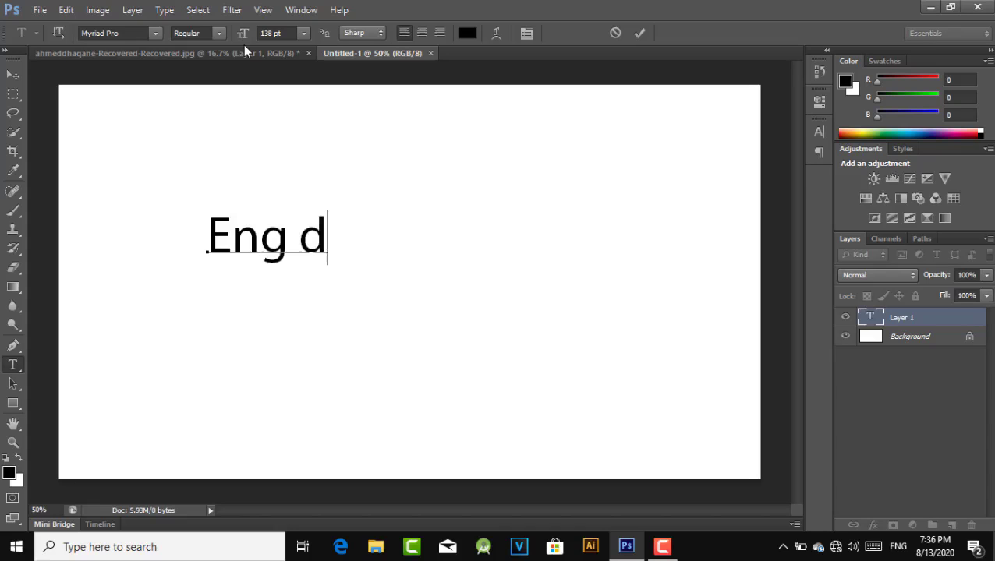
pyautogui.write('haqa')
pyautogui.press('Left')
pyautogui.press('BackSpace')
pyautogui.press('Delete')
pyautogui.press('Left')
pyautogui.press('Left')
pyautogui.press('Left')
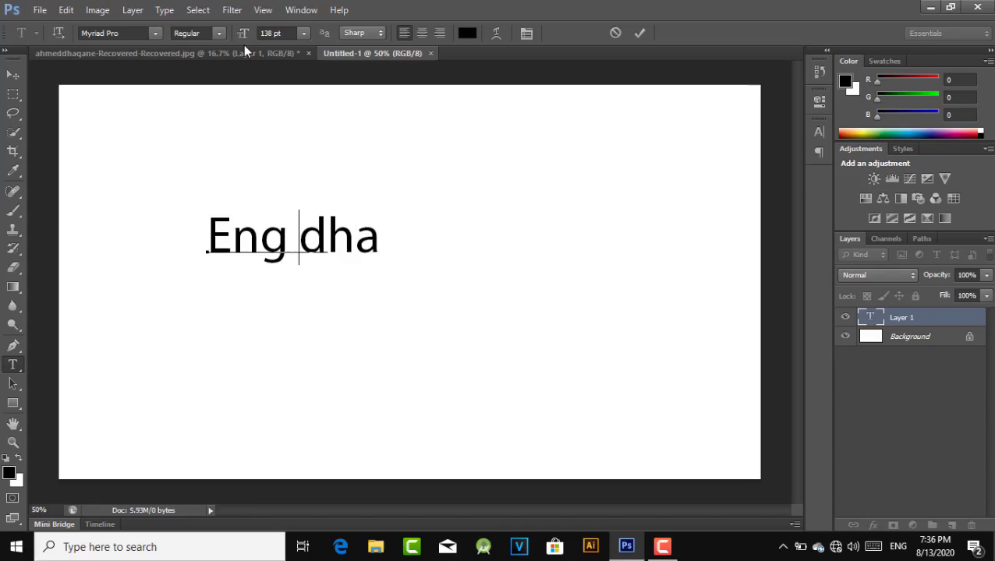
pyautogui.press('Delete')
pyautogui.press('Delete')
pyautogui.press('Delete')
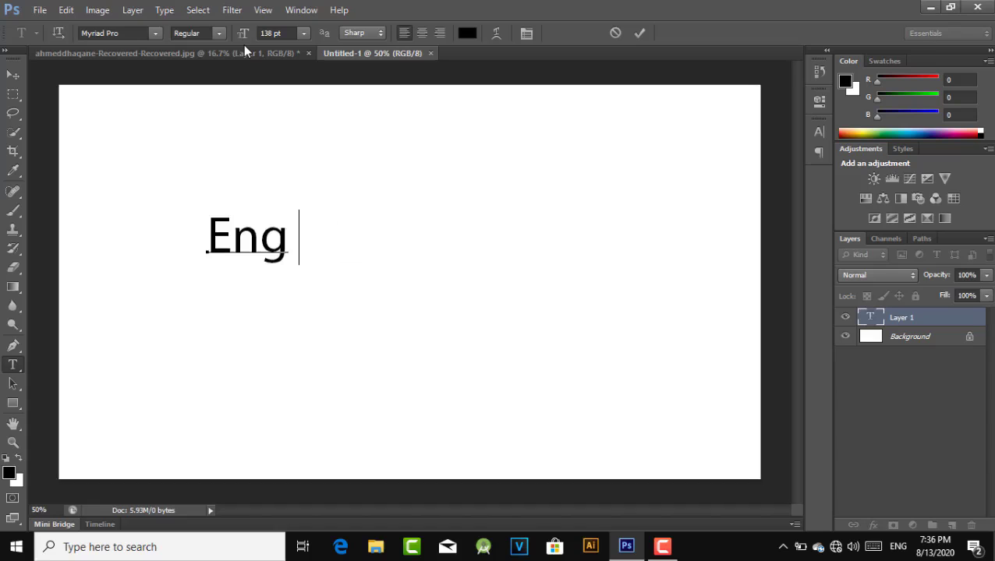
pyautogui.write('Dhawa')
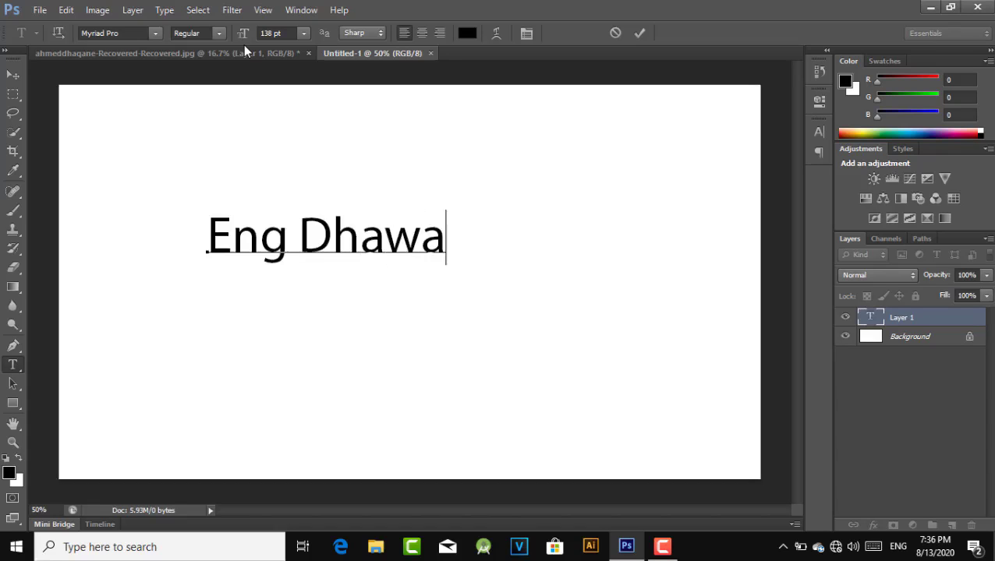
pyautogui.press('Left')
pyautogui.press('BackSpace')
pyautogui.press('Delete')
pyautogui.write('qane')
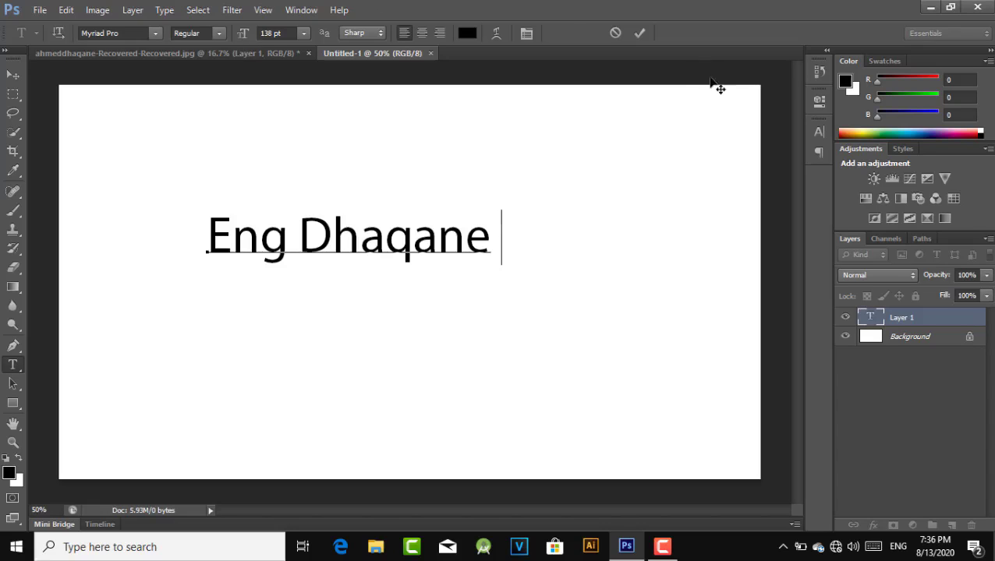
pyautogui.click(643, 33)
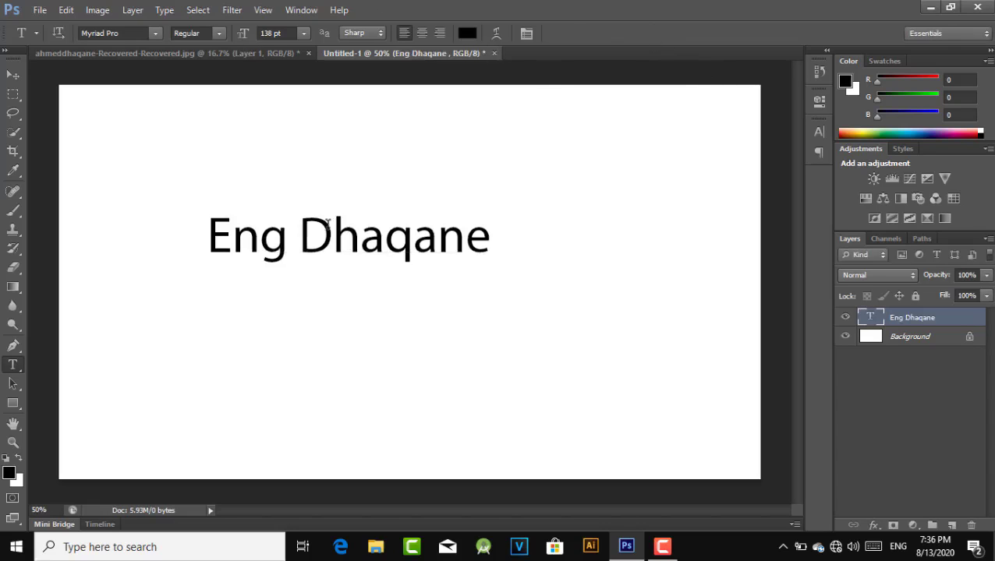
# - Delete 'Eng' and append 'tech' so the text reads 'Dhaqane tech', then commit
pyautogui.click(297, 244)
pyautogui.press('BackSpace')
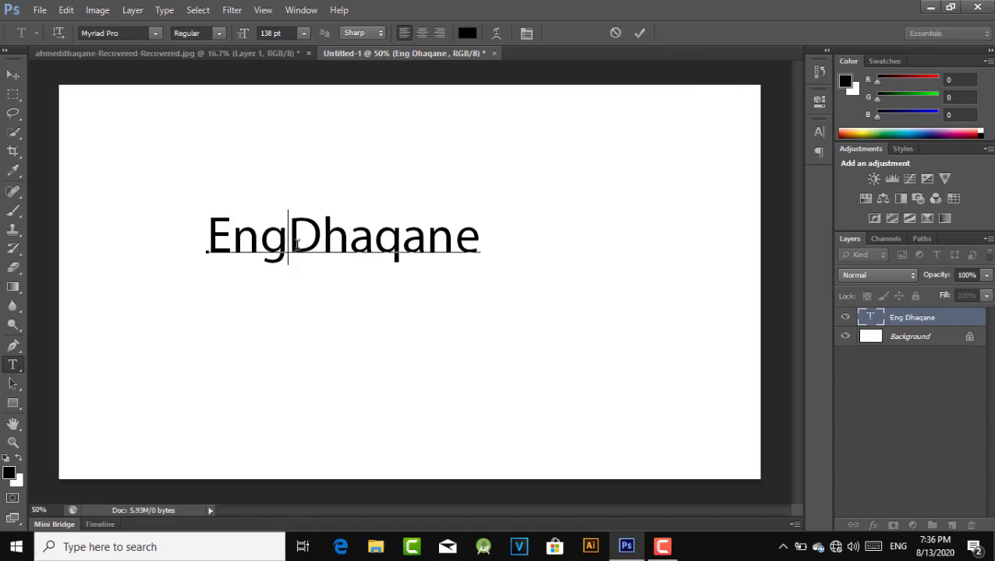
pyautogui.press('Left')
pyautogui.press('Left')
pyautogui.press('Left')
pyautogui.press('Delete')
pyautogui.press('Delete')
pyautogui.press('Delete')
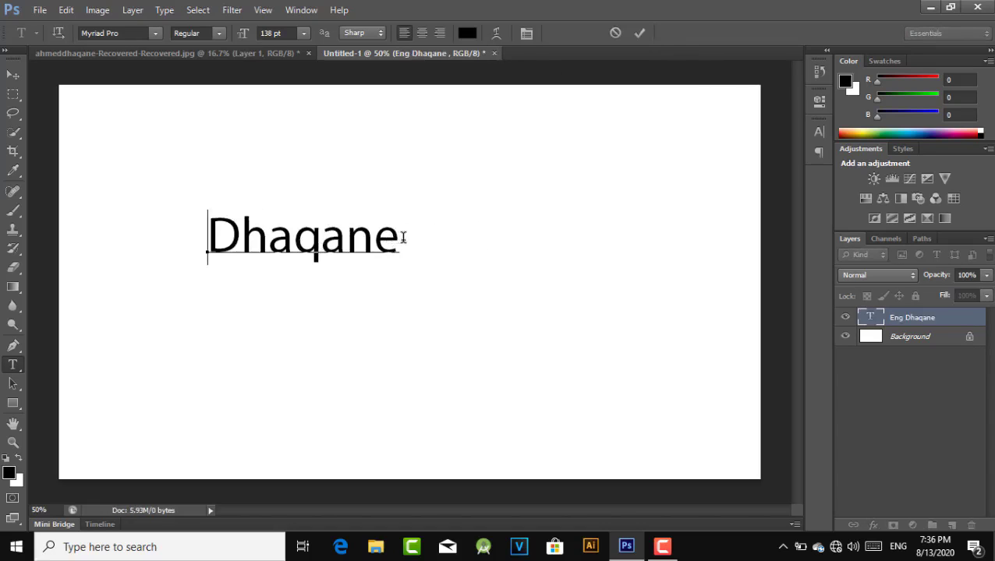
pyautogui.click(403, 238)
pyautogui.write('t')
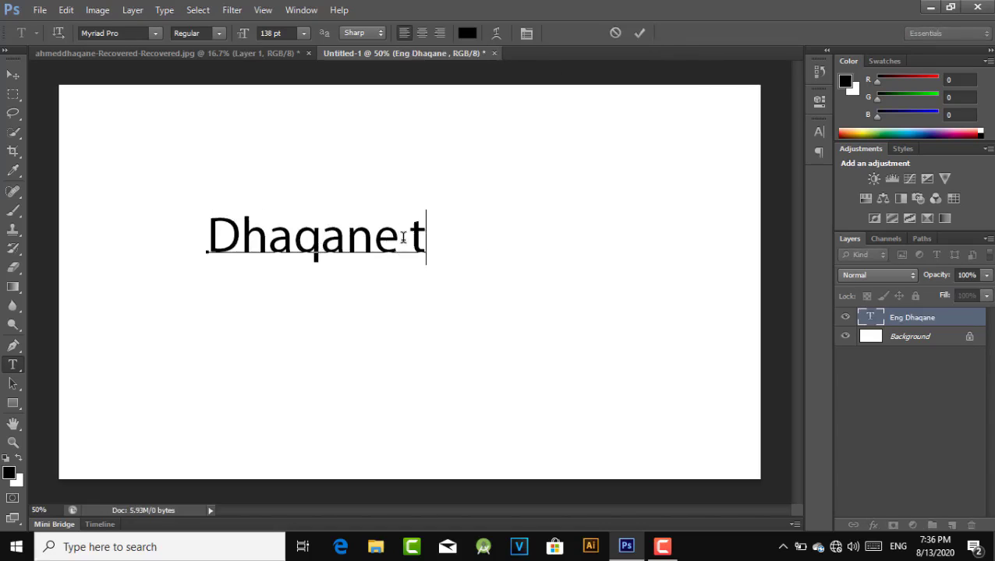
pyautogui.write('ech')
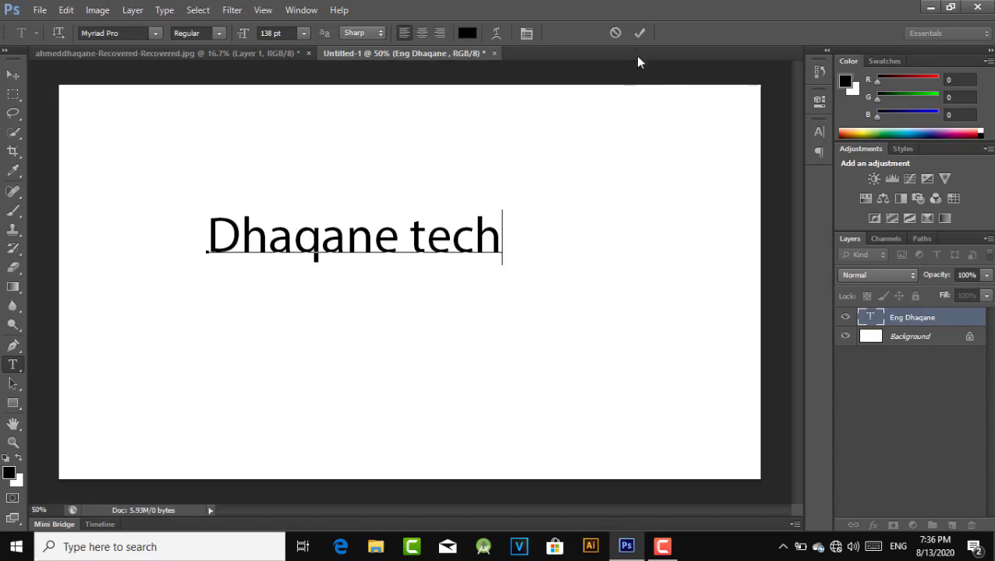
pyautogui.click(640, 34)
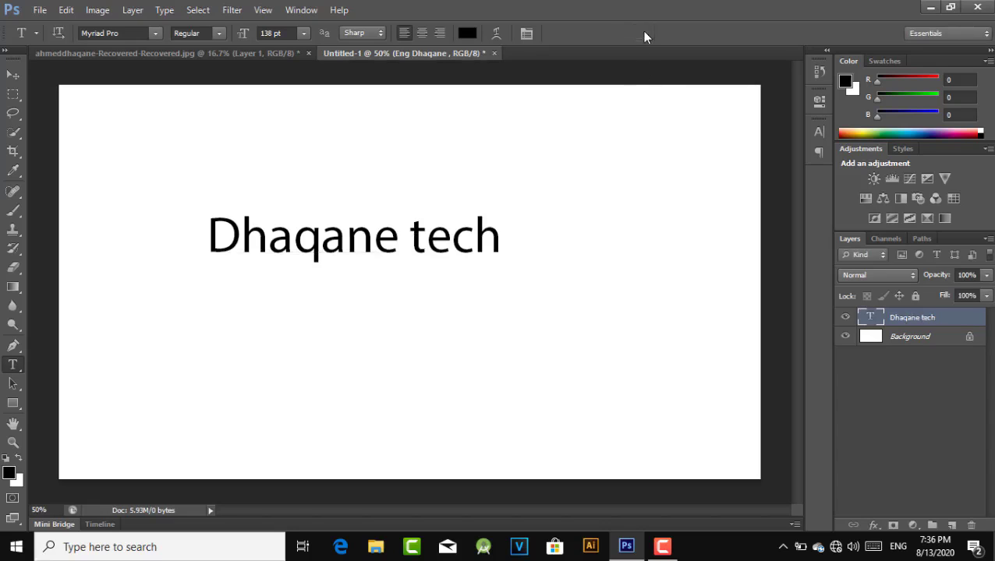
# - Select the text and try the fonts Nirmala UI, QuickType II Mono and Showcard Gothic
pyautogui.click(218, 229)
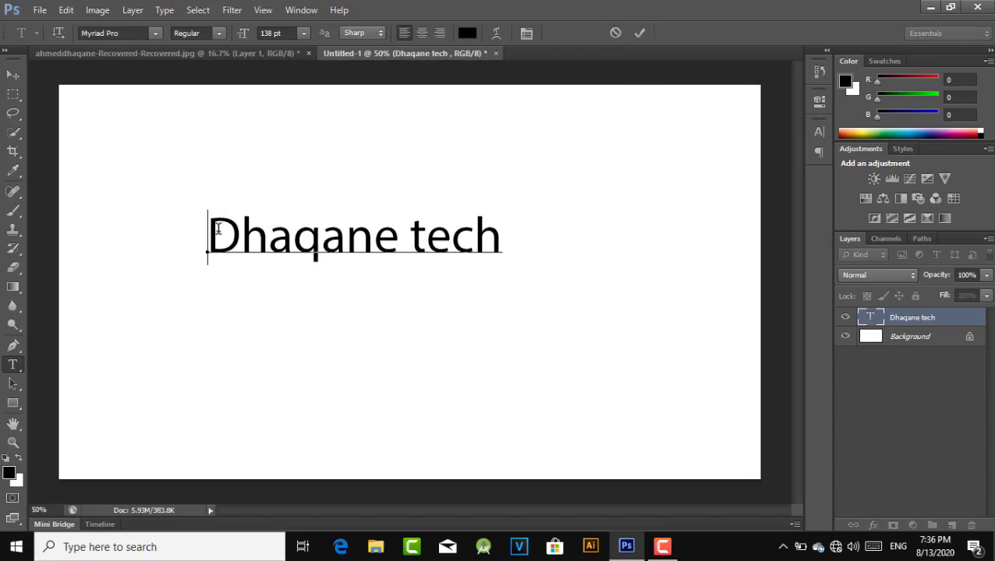
pyautogui.moveTo(218, 230); pyautogui.dragTo(519, 242)
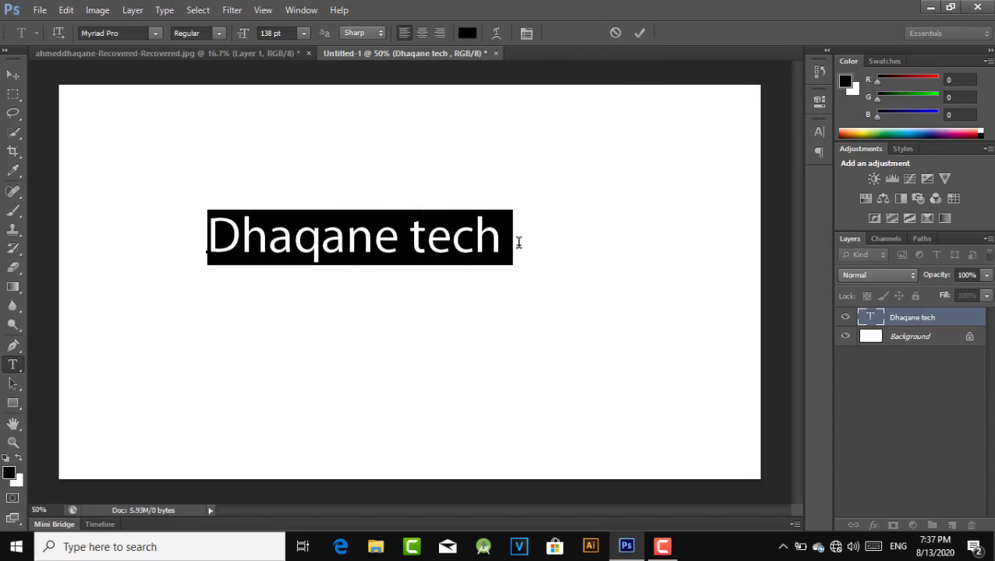
pyautogui.click(155, 33)
pyautogui.click(156, 91)
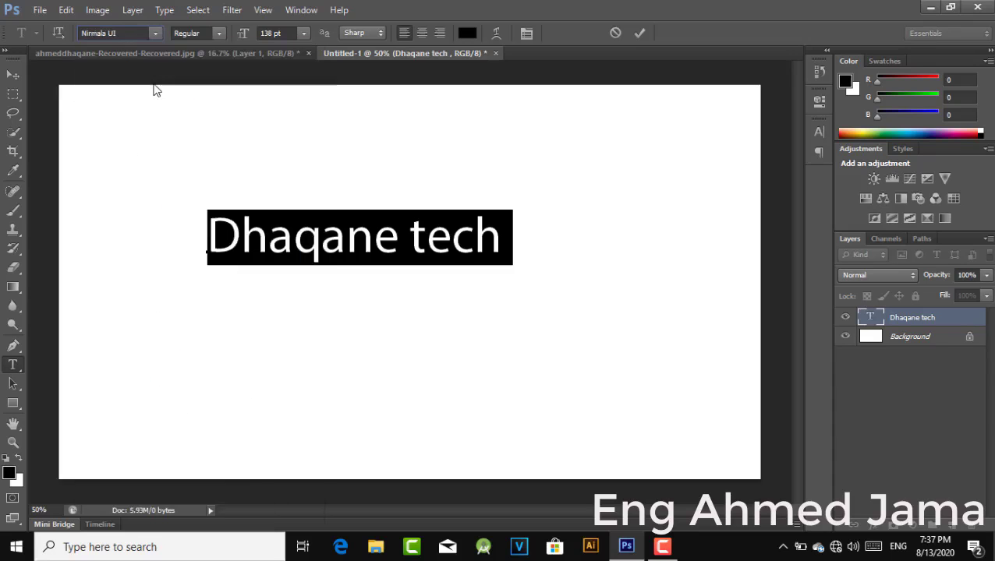
pyautogui.click(155, 33)
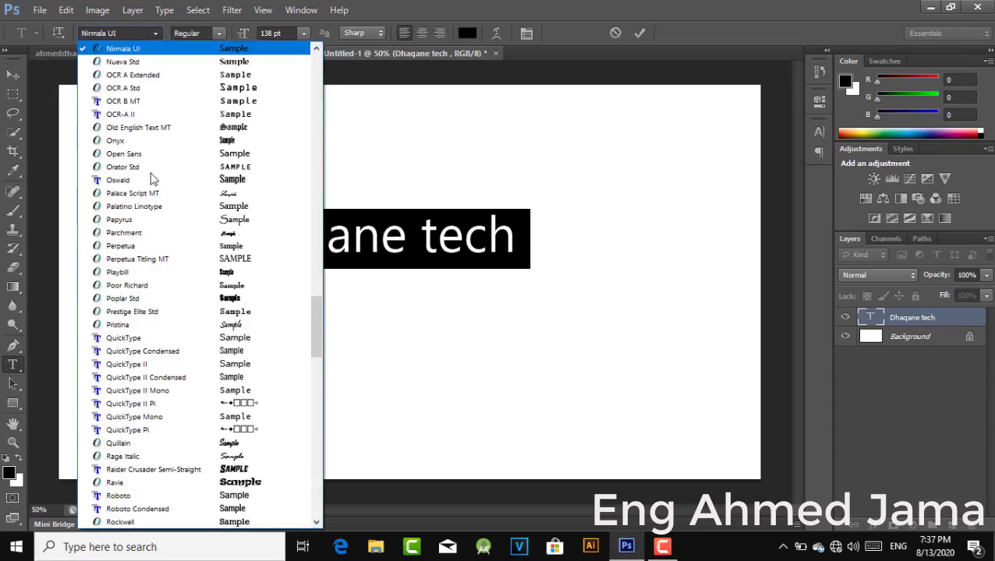
pyautogui.click(158, 392)
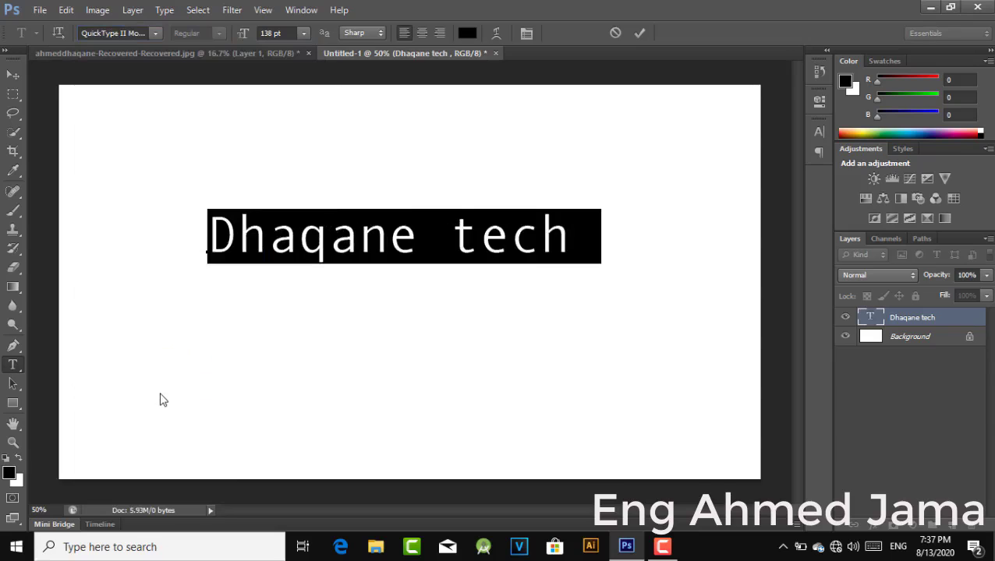
pyautogui.click(155, 34)
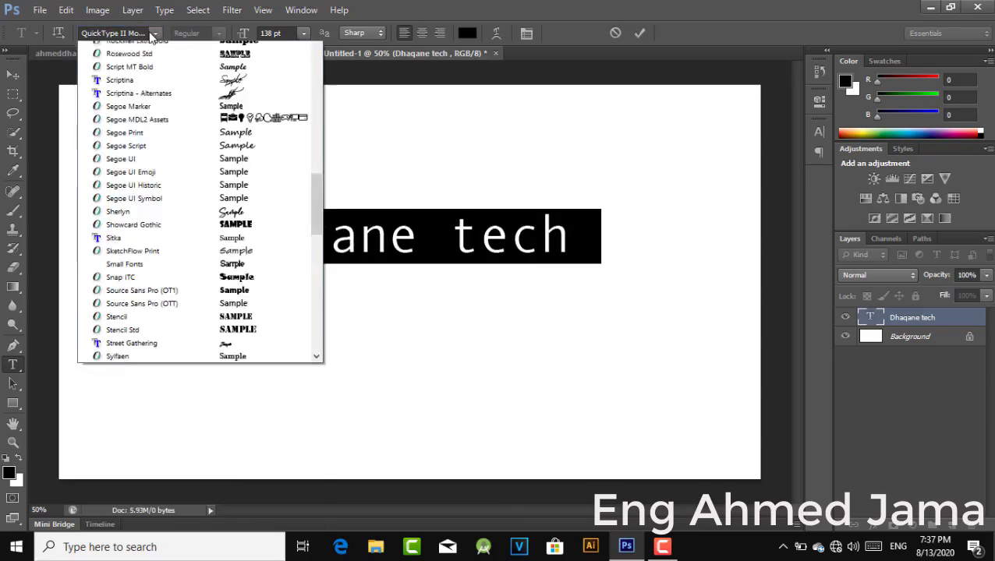
pyautogui.click(208, 399)
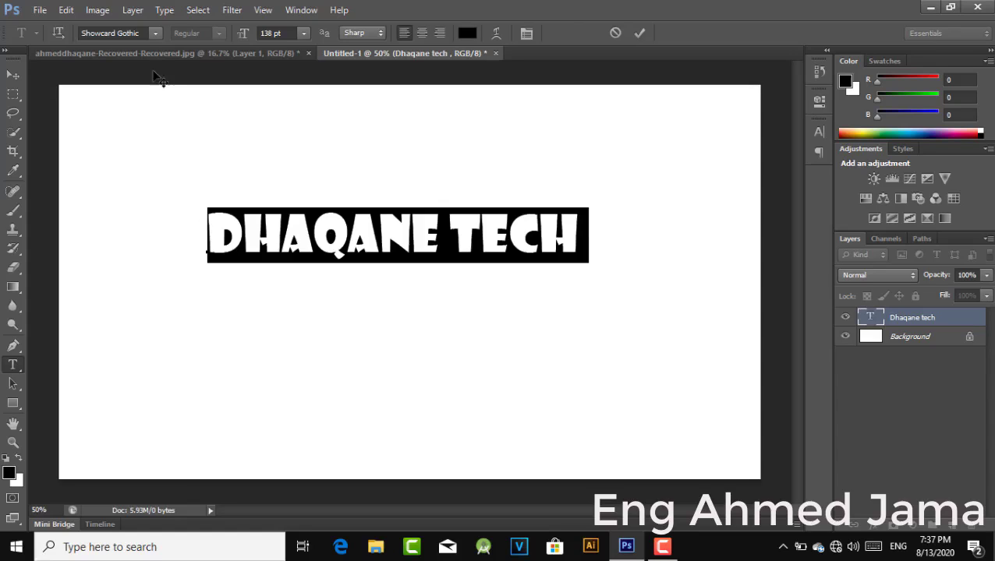
# - Apply the Ravie font to the Dhaqane tech text
pyautogui.click(133, 31)
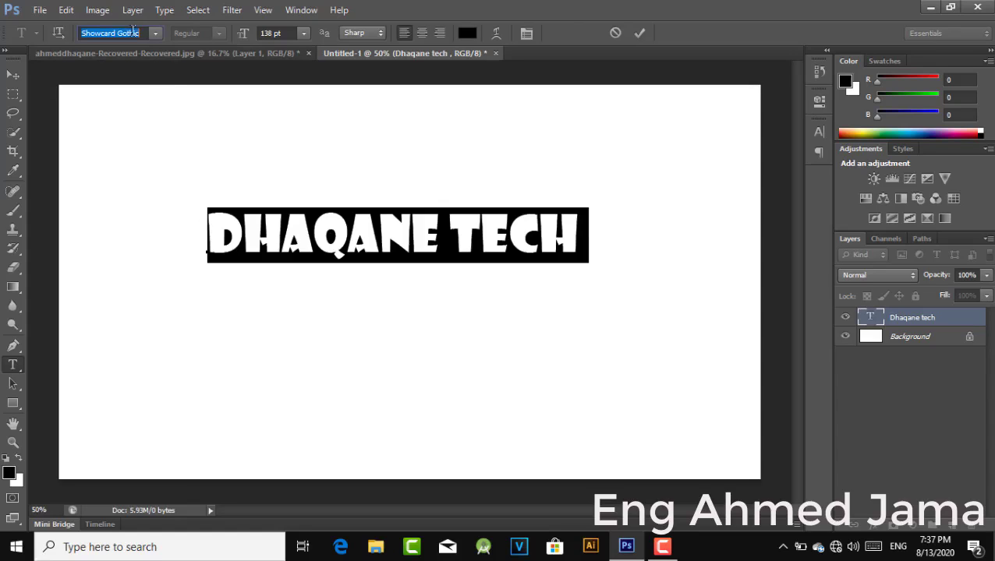
pyautogui.write('r')
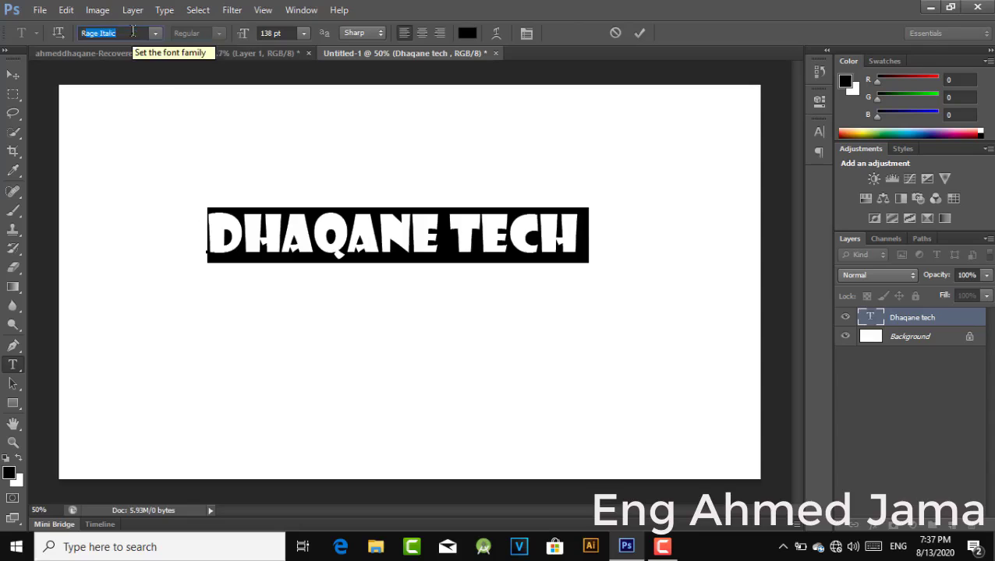
pyautogui.write('a')
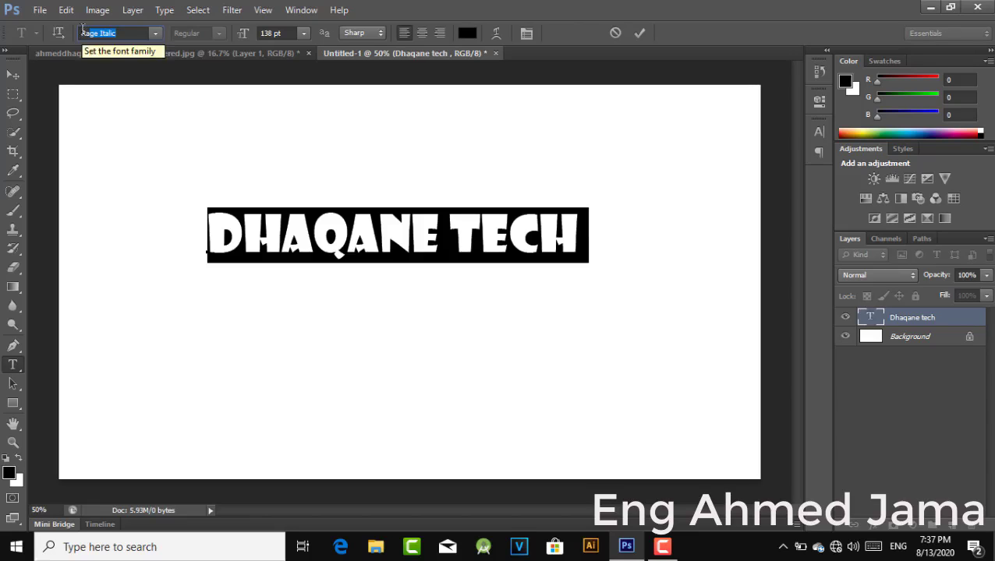
pyautogui.click(154, 32)
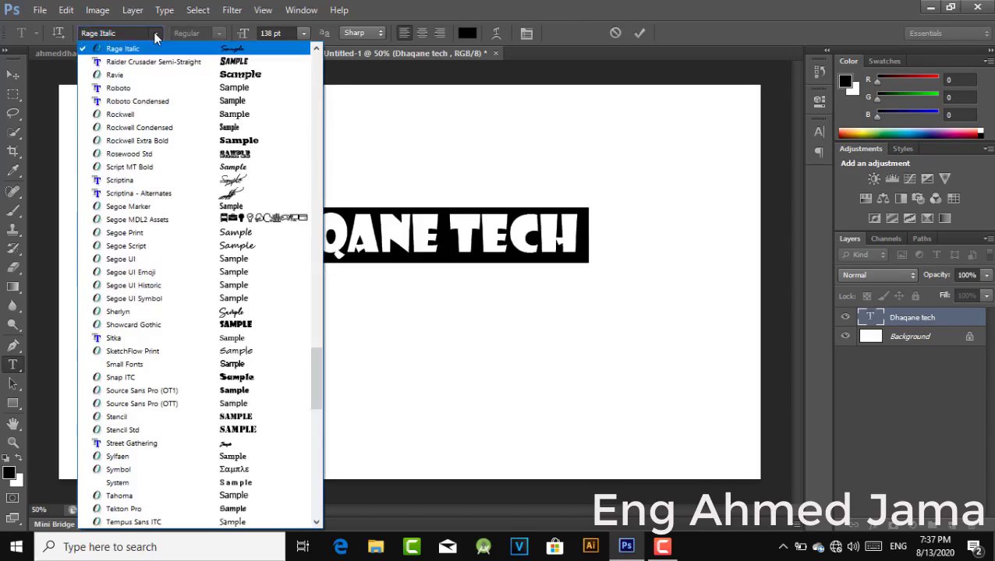
pyautogui.click(154, 75)
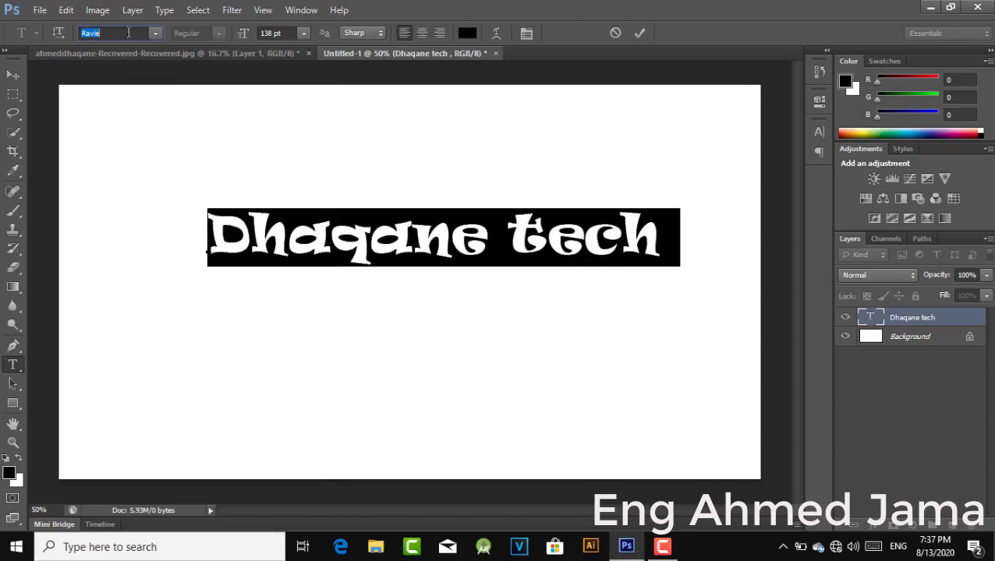
pyautogui.write('ar')
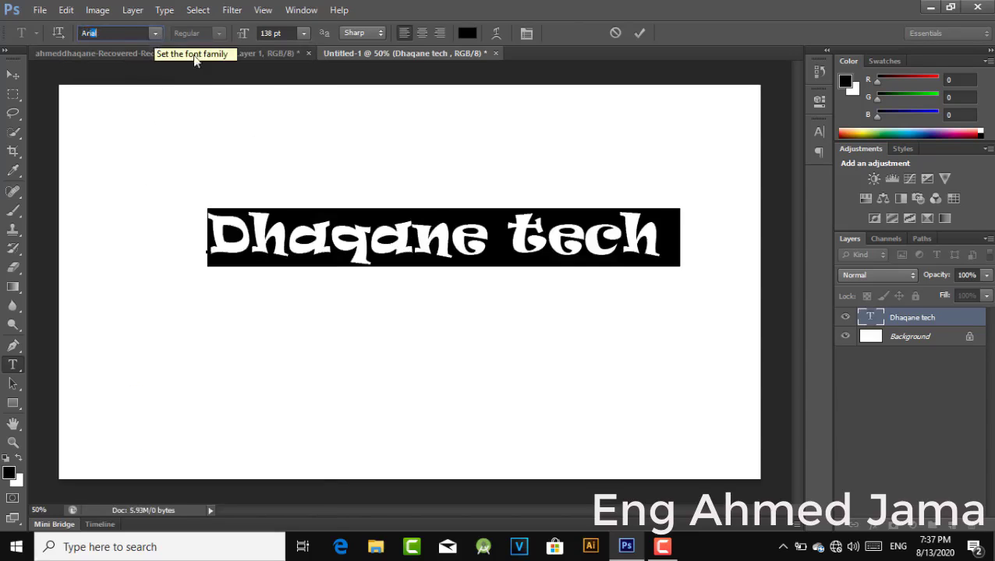
# - Reselect the whole text, switch the font to Arial, and commit
pyautogui.click(413, 233)
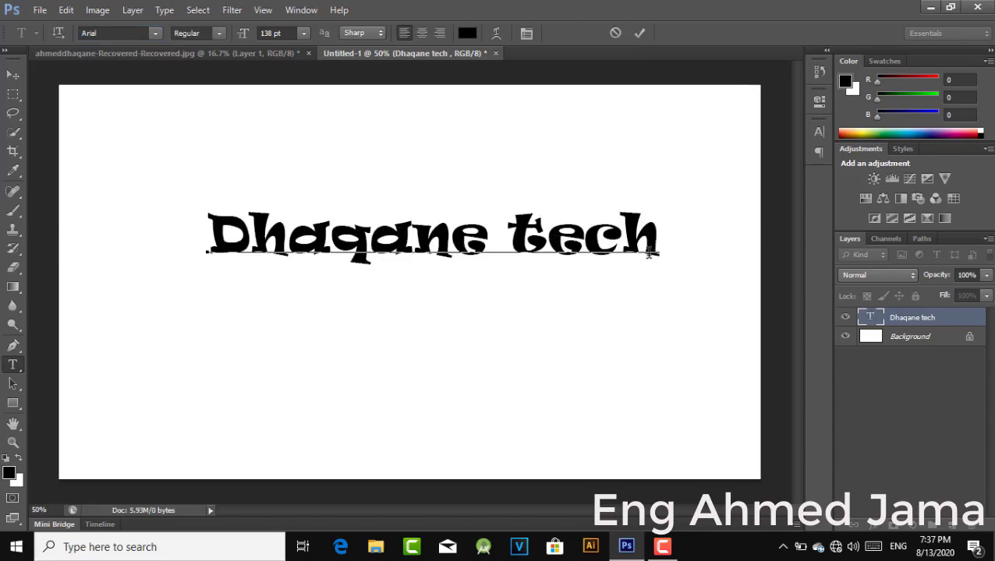
pyautogui.click(665, 248)
pyautogui.moveTo(659, 234); pyautogui.dragTo(204, 234)
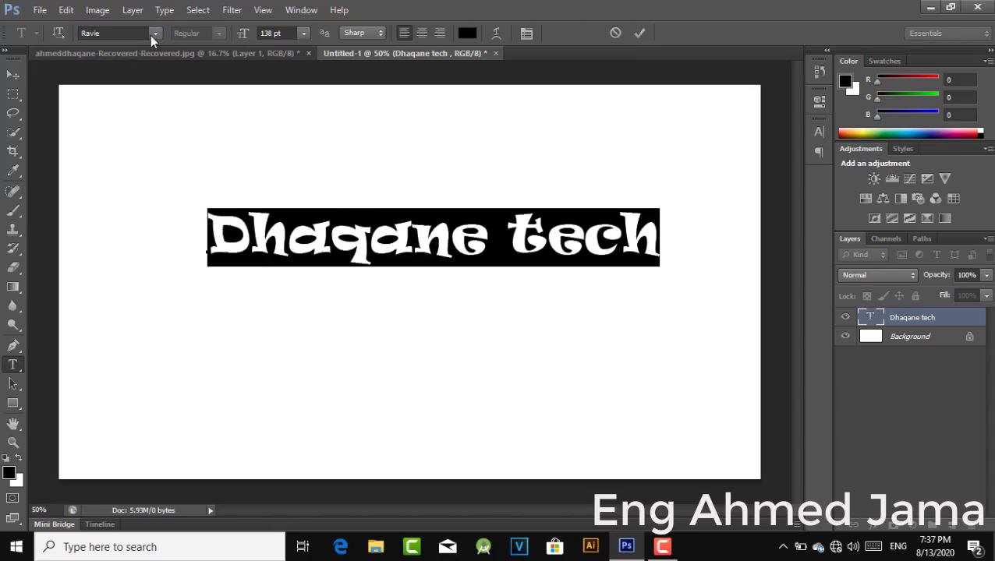
pyautogui.click(115, 33)
pyautogui.write('Arial')
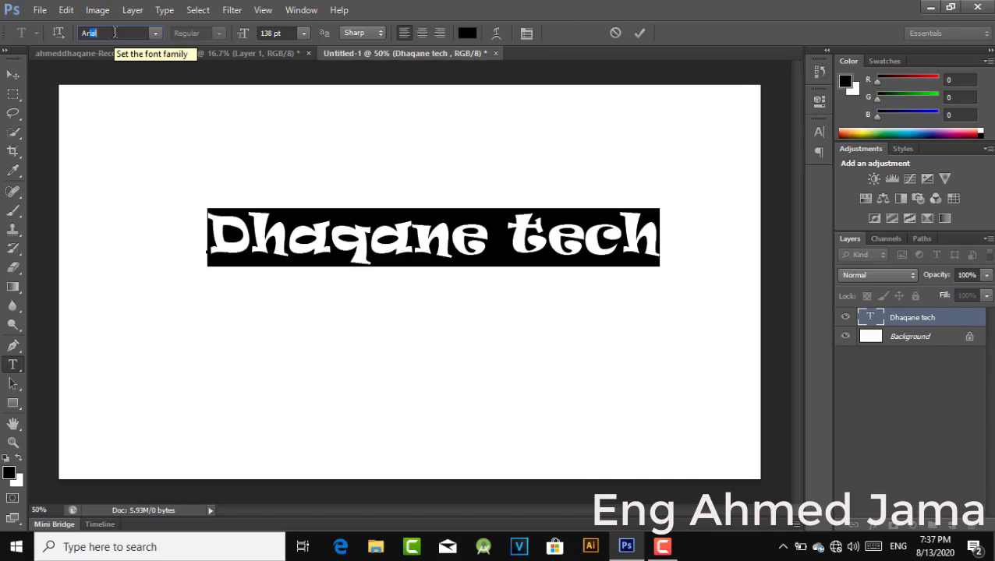
pyautogui.click(639, 32)
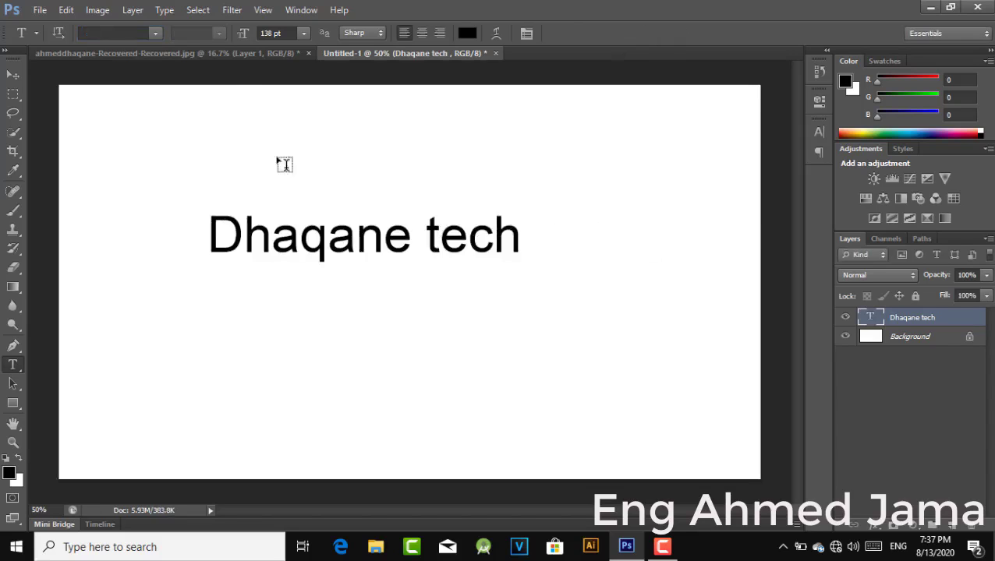
pyautogui.click(298, 236)
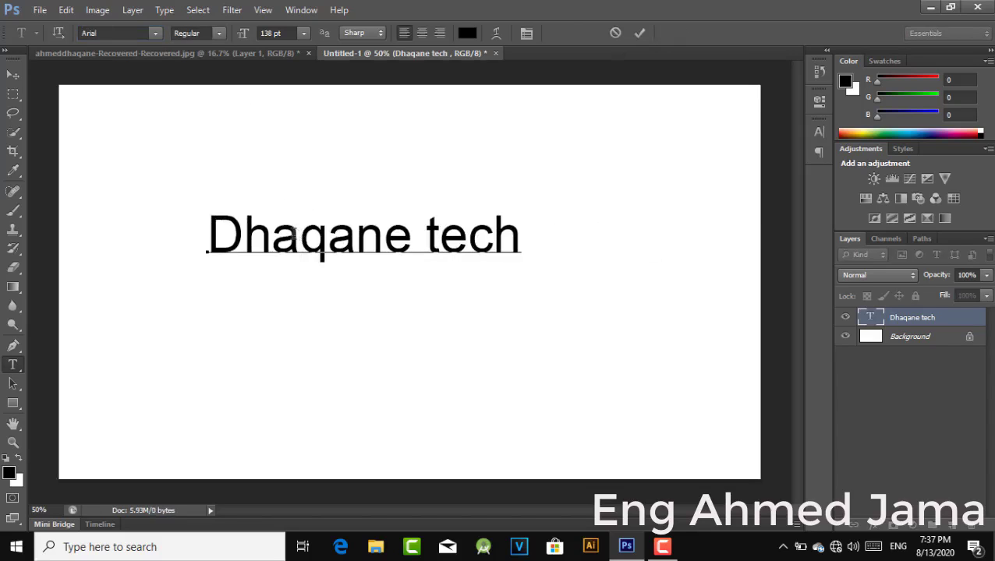
# - After briefly picking Berlin Sans FB, resize the text through 60 and 72 pt up to 201 pt
pyautogui.click(155, 34)
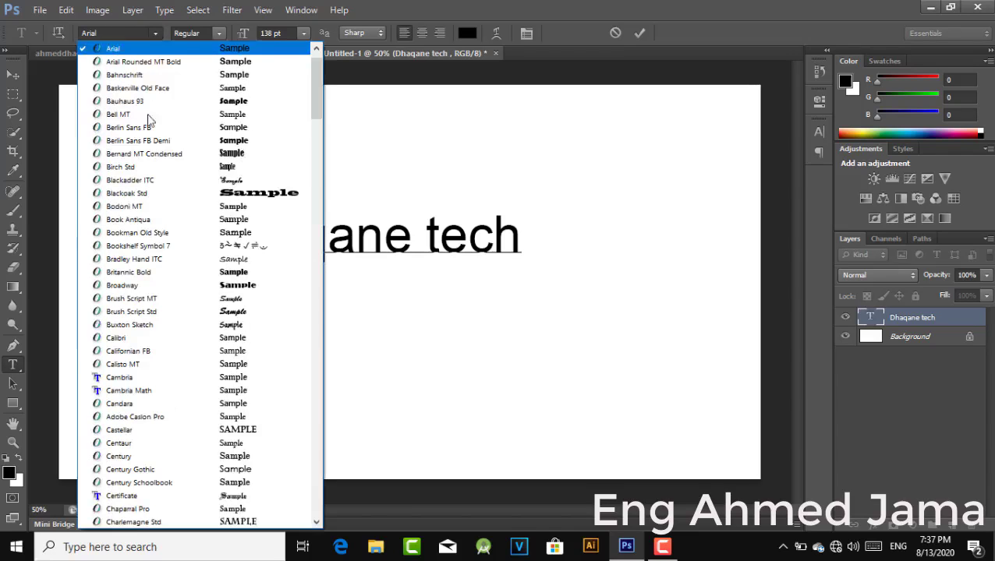
pyautogui.click(148, 127)
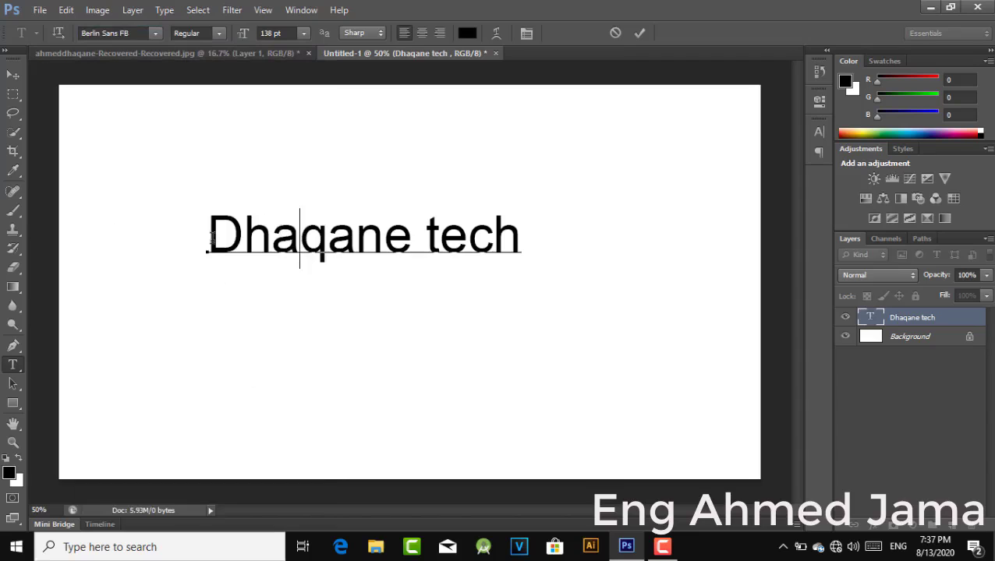
pyautogui.click(209, 238)
pyautogui.hotkey('ctrl', 'a')
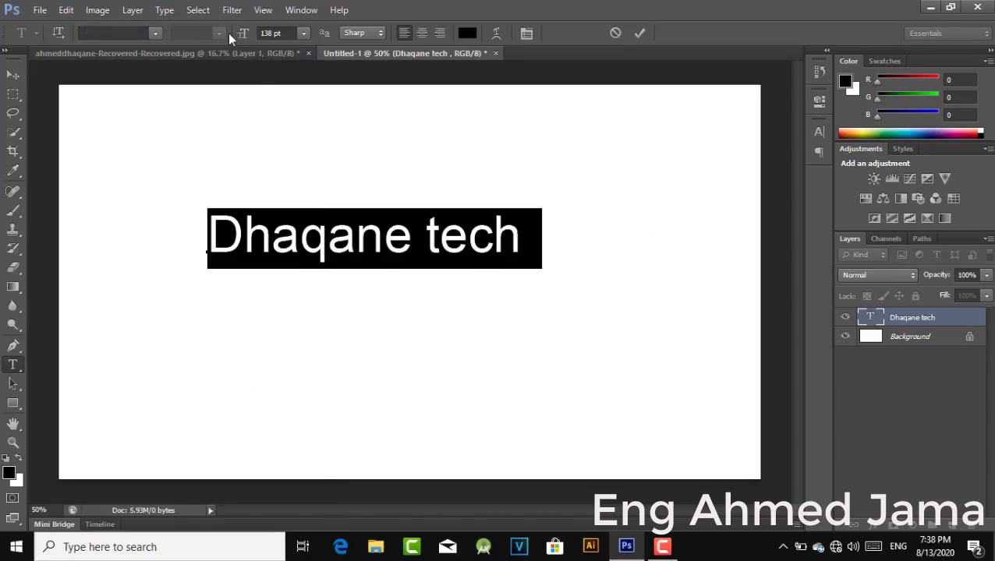
pyautogui.click(303, 33)
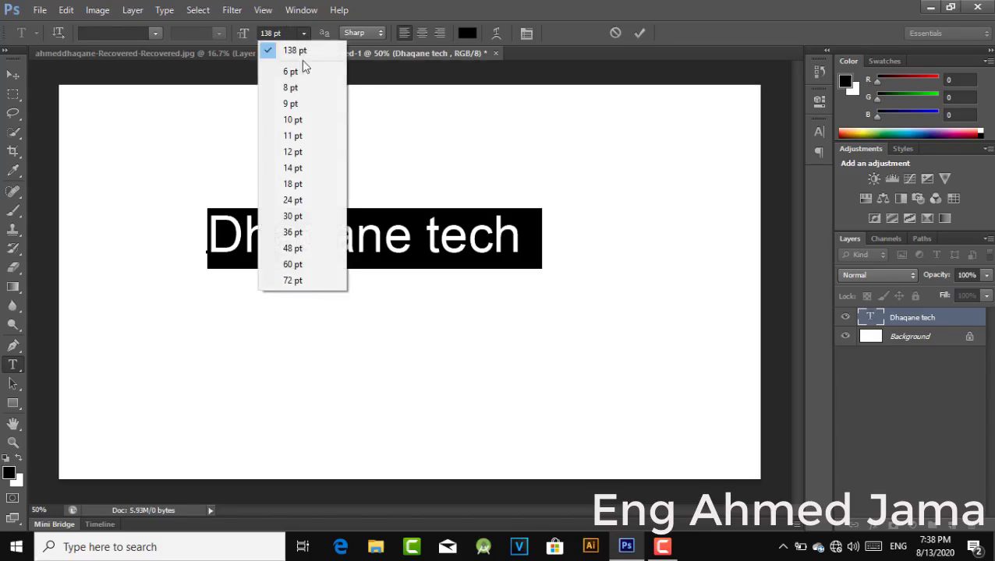
pyautogui.click(300, 270)
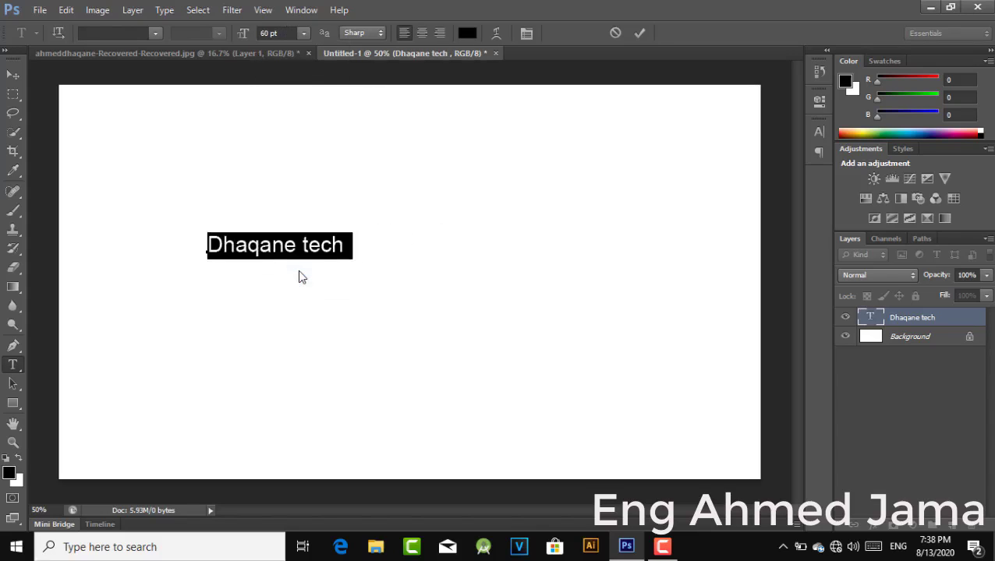
pyautogui.click(303, 32)
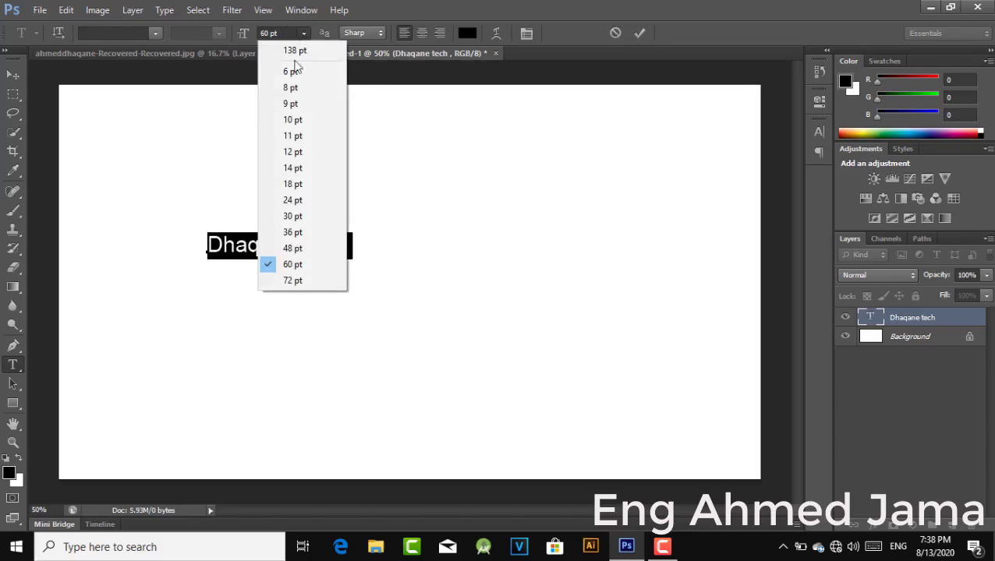
pyautogui.click(299, 282)
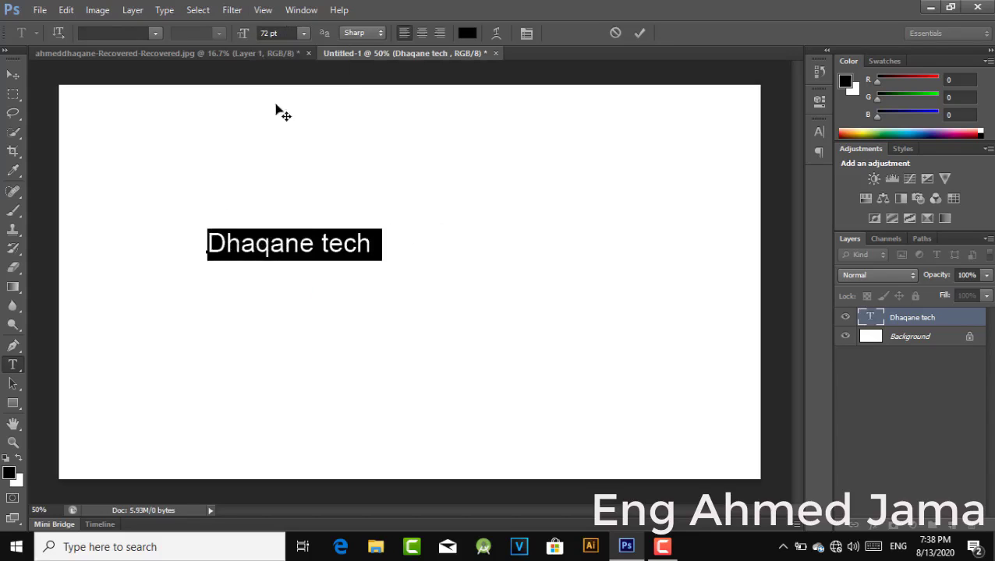
pyautogui.moveTo(245, 36)
pyautogui.mouseDown()
pyautogui.moveTo(435, 56)
pyautogui.moveTo(340, 57)
pyautogui.mouseUp()
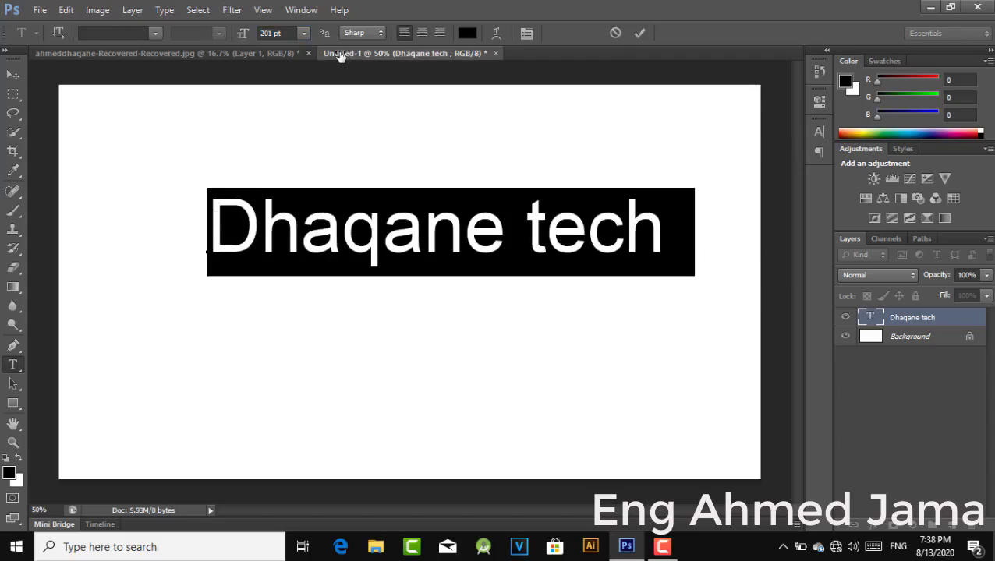
# - Commit the enlarged text, then reselect Dhaqane tech and finish without changes
pyautogui.click(639, 33)
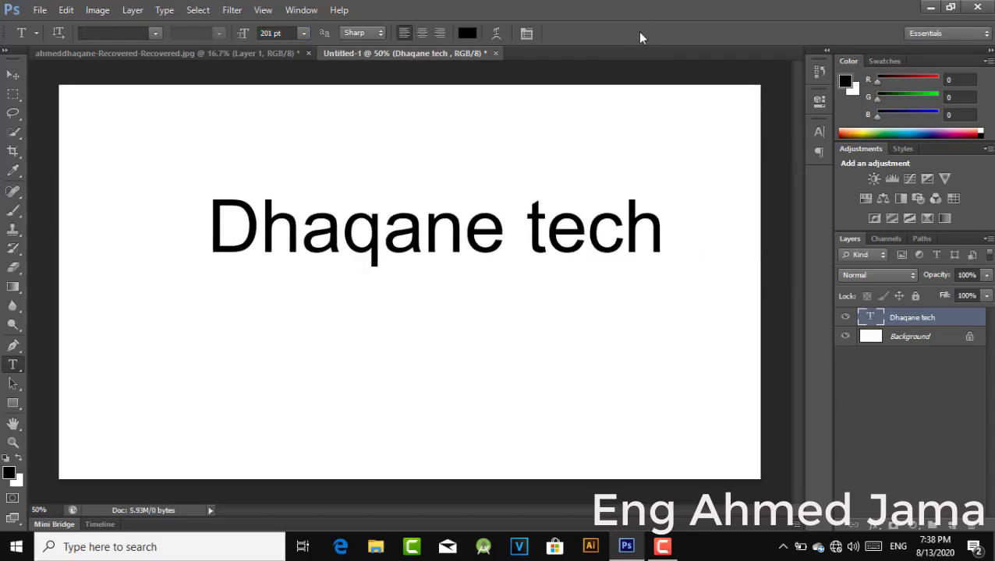
pyautogui.click(259, 221)
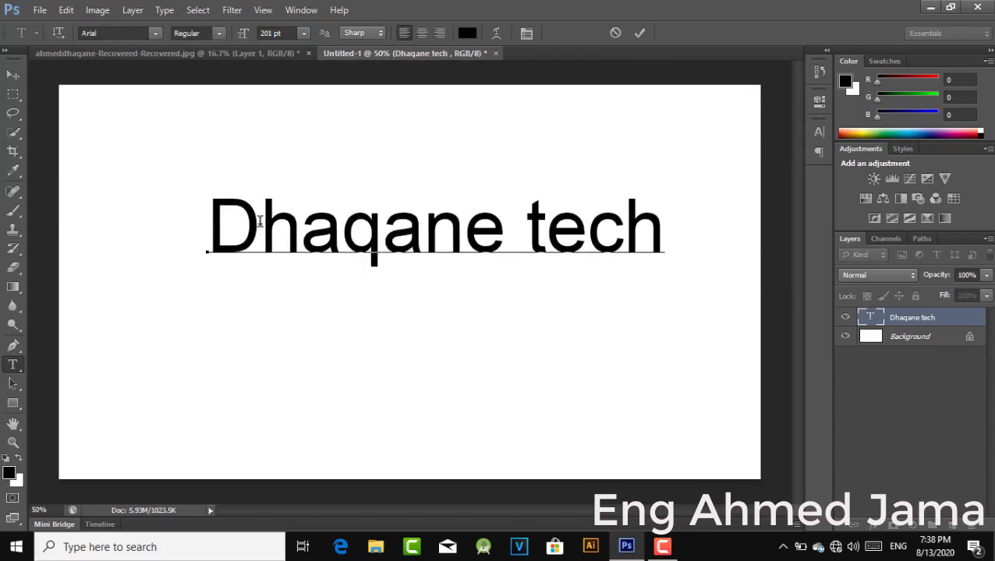
pyautogui.click(639, 32)
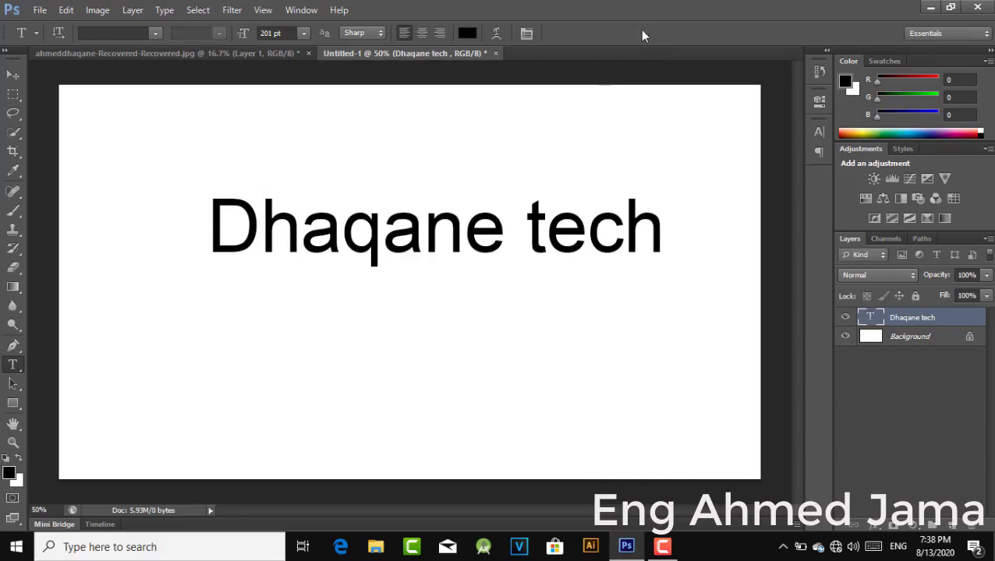
pyautogui.click(207, 227)
pyautogui.moveTo(207, 228)
pyautogui.mouseDown()
pyautogui.moveTo(590, 227)
pyautogui.moveTo(714, 199)
pyautogui.mouseUp()
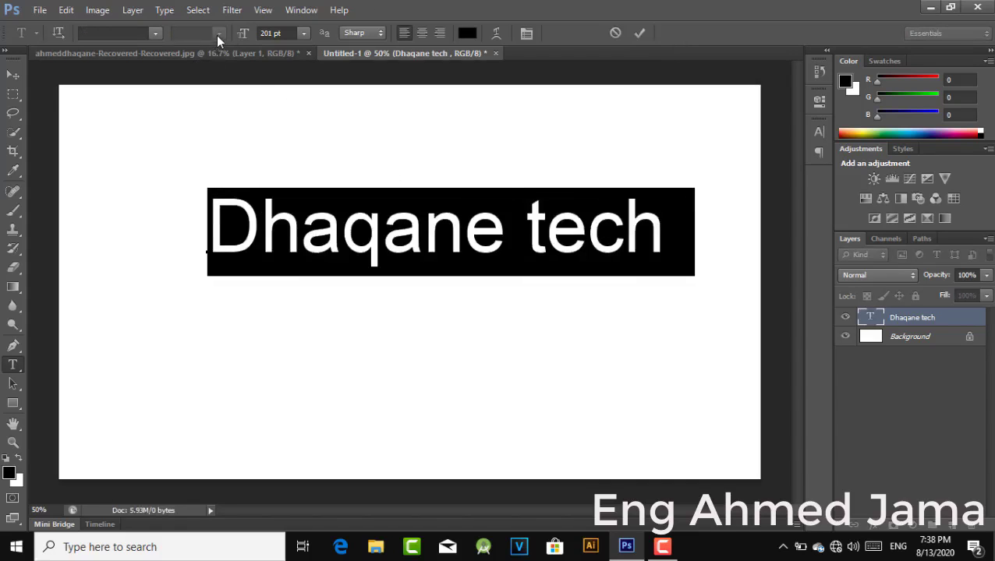
pyautogui.click(640, 33)
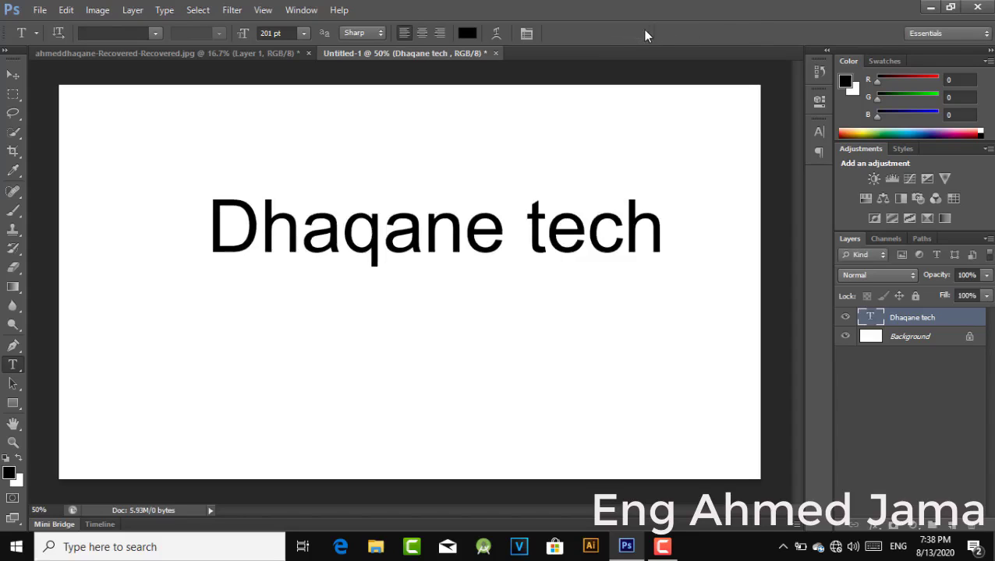
# - Make the first letters 'Dhaq' Arial Bold
pyautogui.click(211, 215)
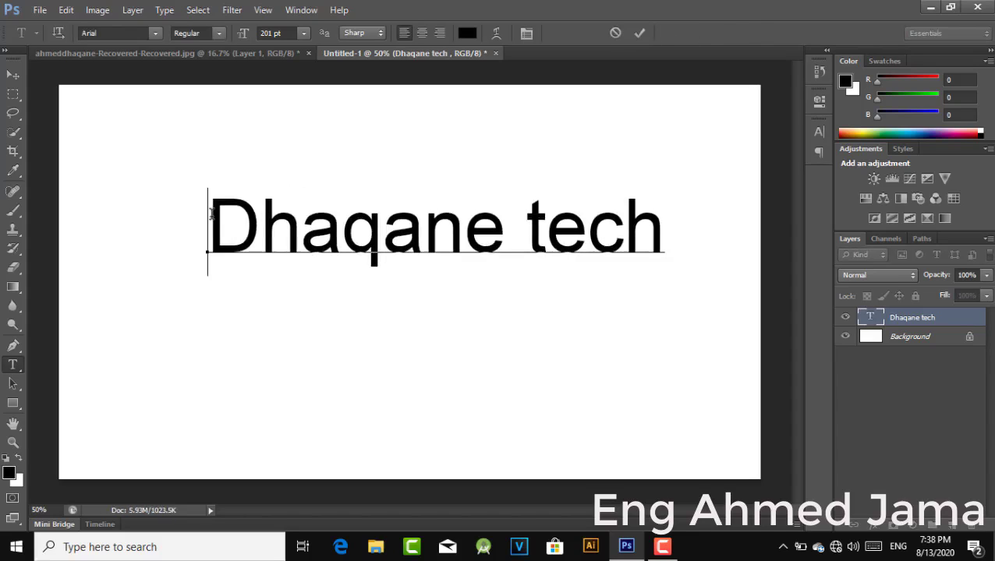
pyautogui.keyDown('shift'); pyautogui.click(372, 228); pyautogui.keyUp('shift')
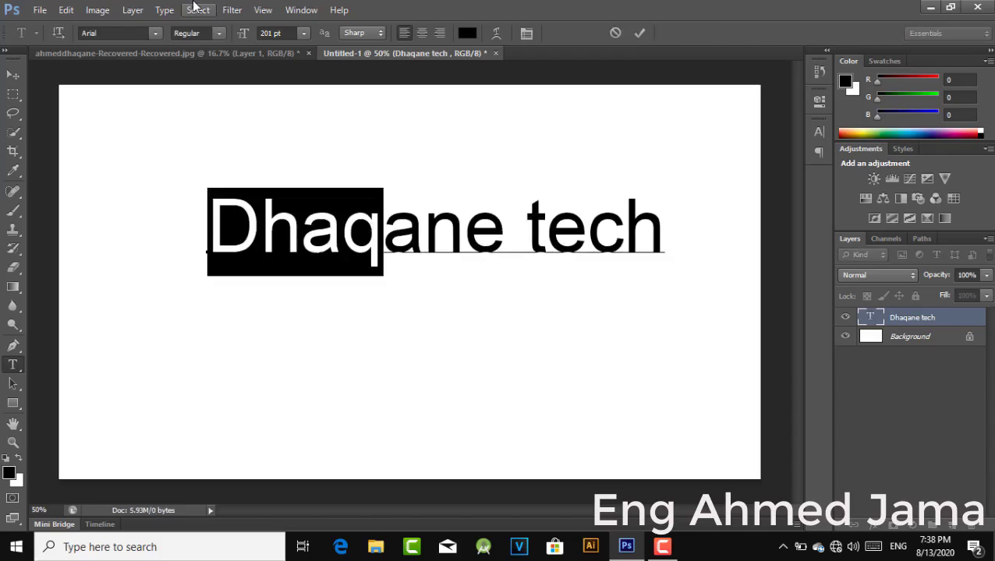
pyautogui.click(218, 36)
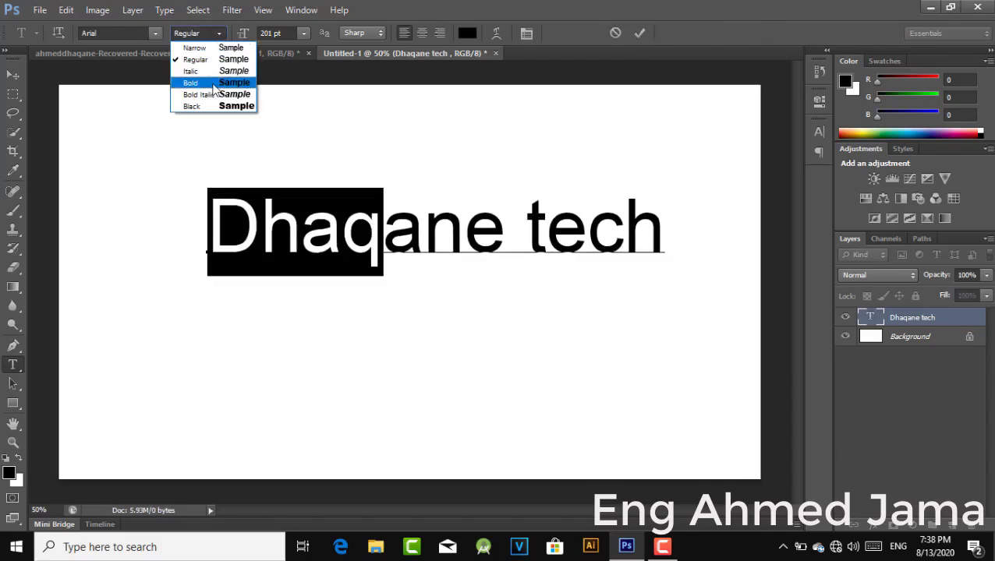
pyautogui.click(215, 83)
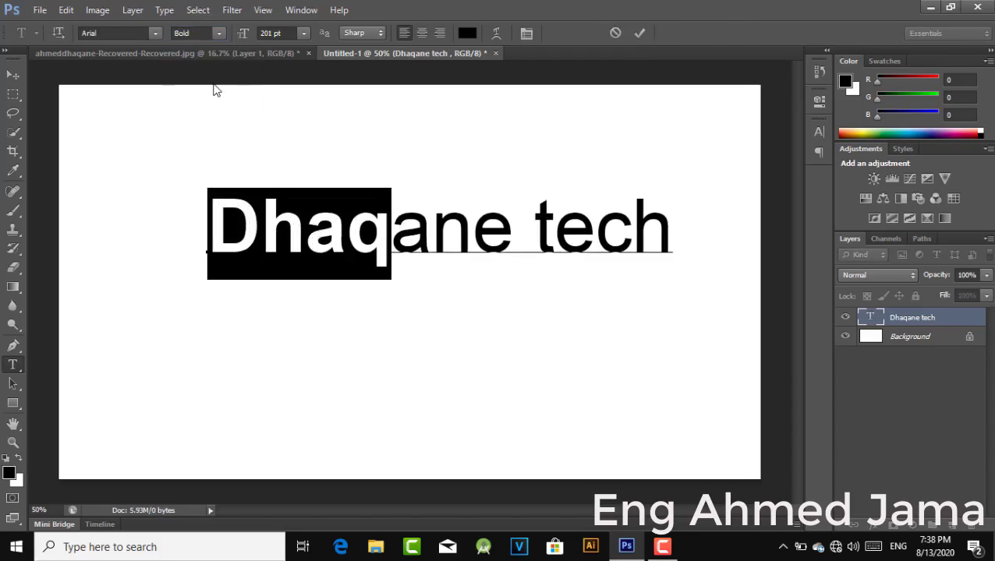
# - Make the letters 'ane te' bold, leaving the final 'ch' regular, and commit
pyautogui.click(402, 238)
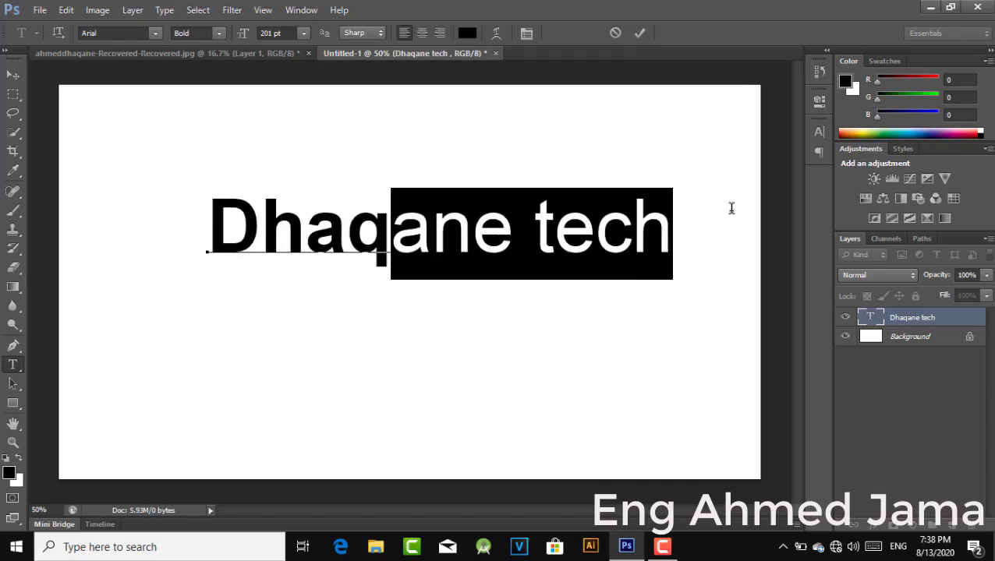
pyautogui.moveTo(390, 226); pyautogui.dragTo(730, 207)
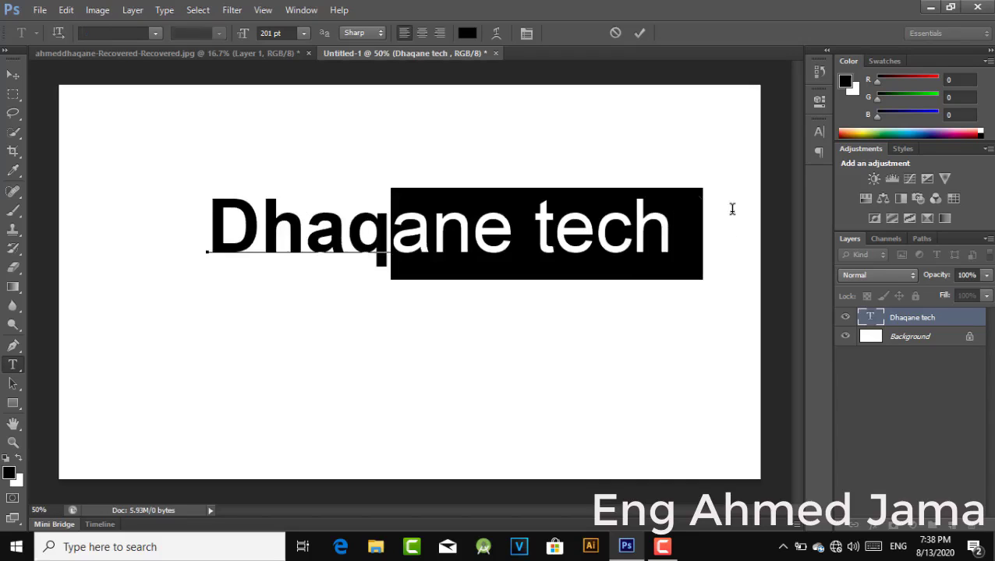
pyautogui.click(638, 33)
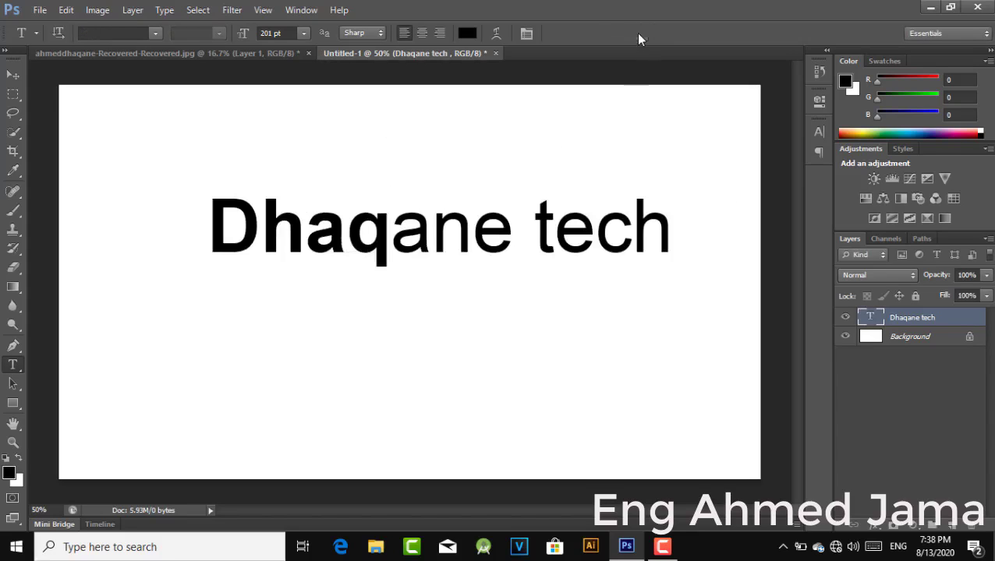
pyautogui.click(399, 227)
pyautogui.moveTo(399, 226); pyautogui.dragTo(594, 226)
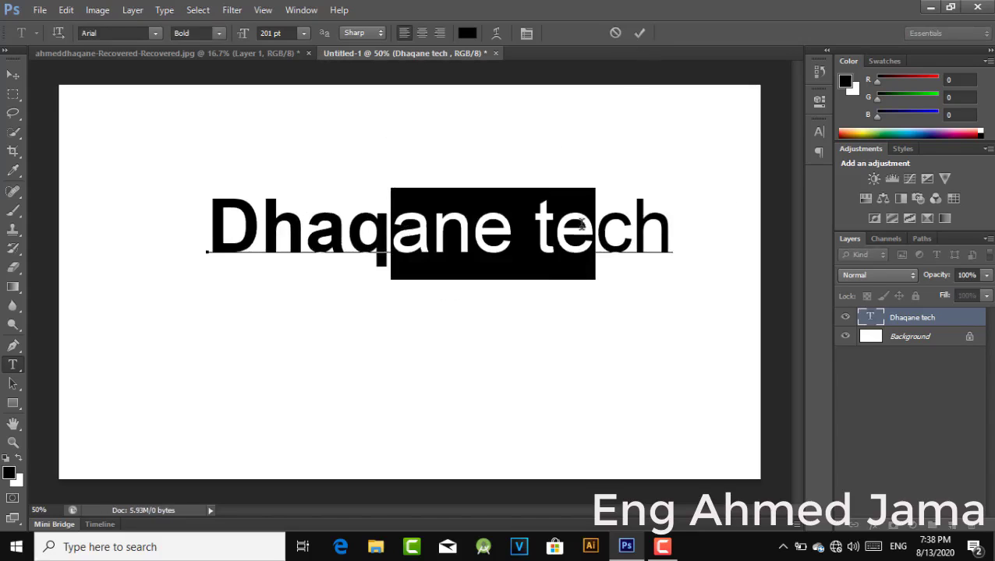
pyautogui.click(213, 35)
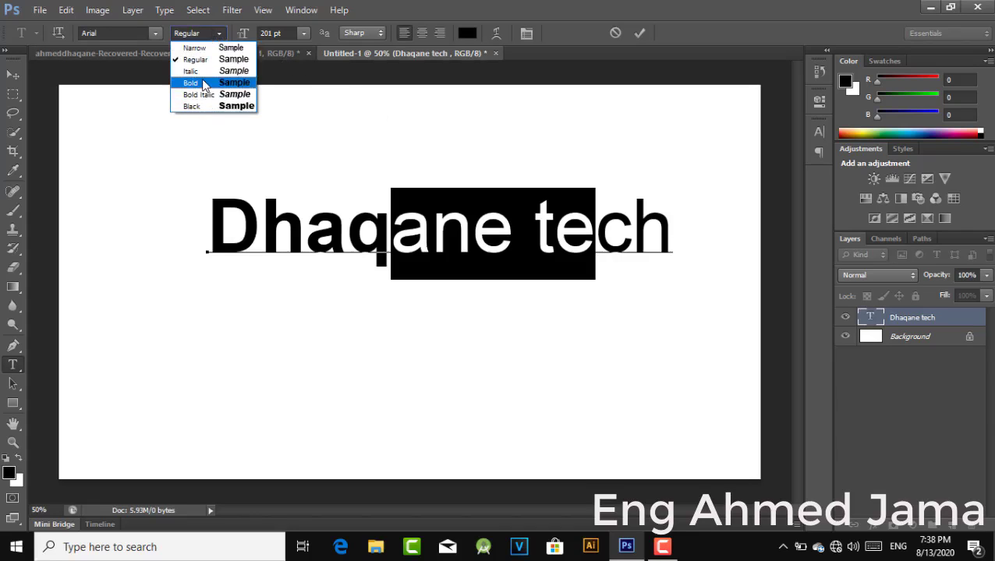
pyautogui.click(203, 84)
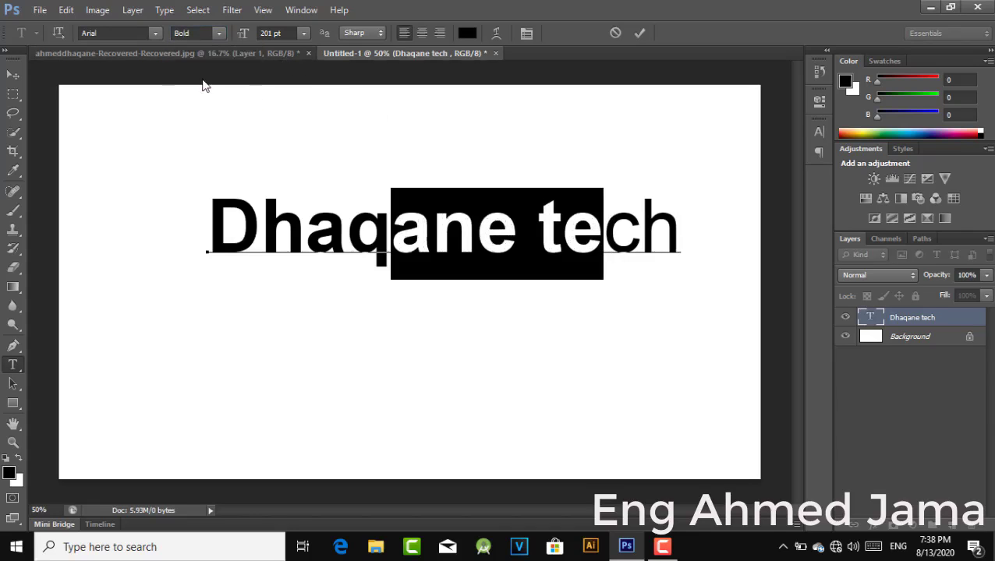
pyautogui.click(641, 33)
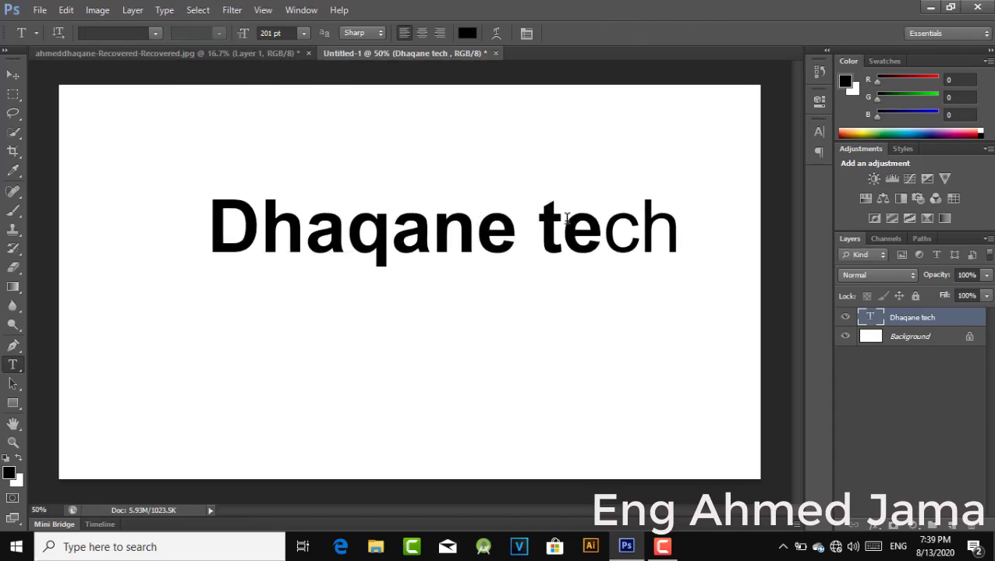
pyautogui.click(677, 226)
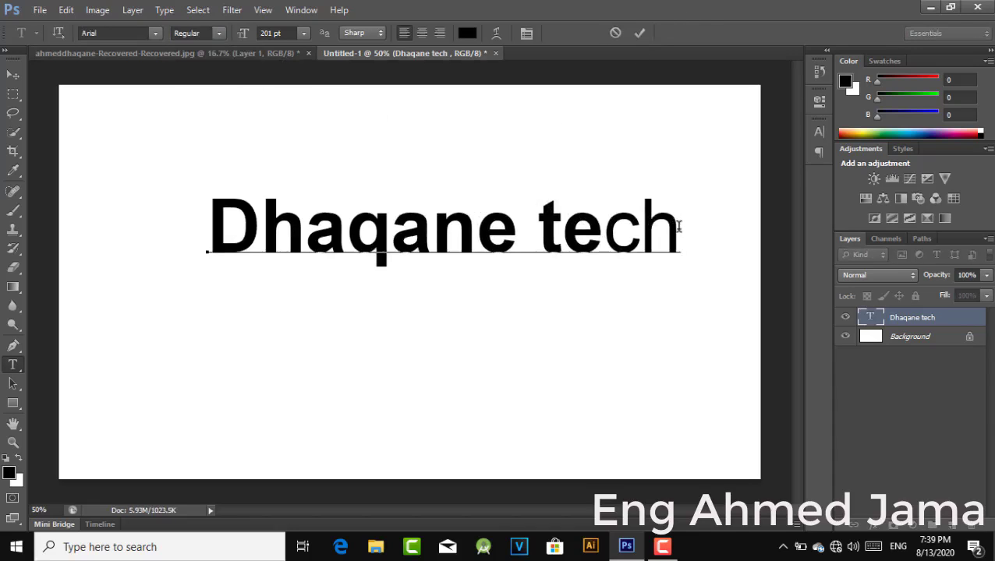
# - Select all the text and try the Bold, Bold Italic and Italic font styles
pyautogui.hotkey('ctrl', 'a')
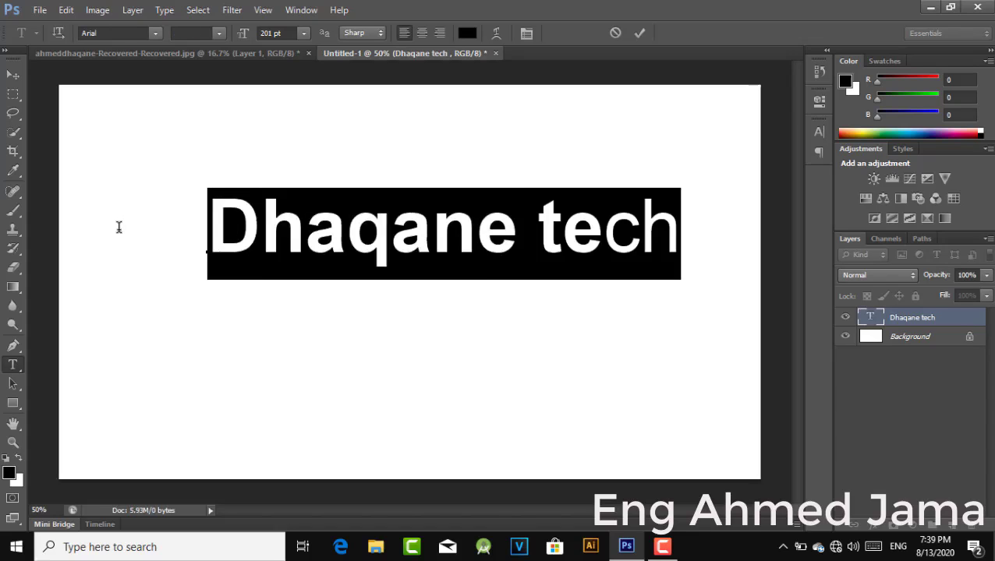
pyautogui.click(220, 35)
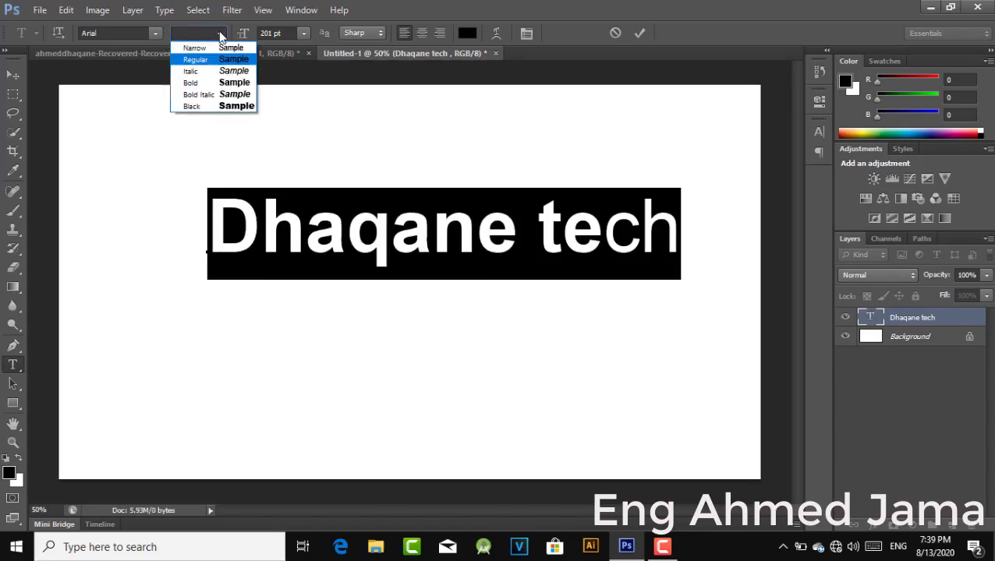
pyautogui.click(214, 84)
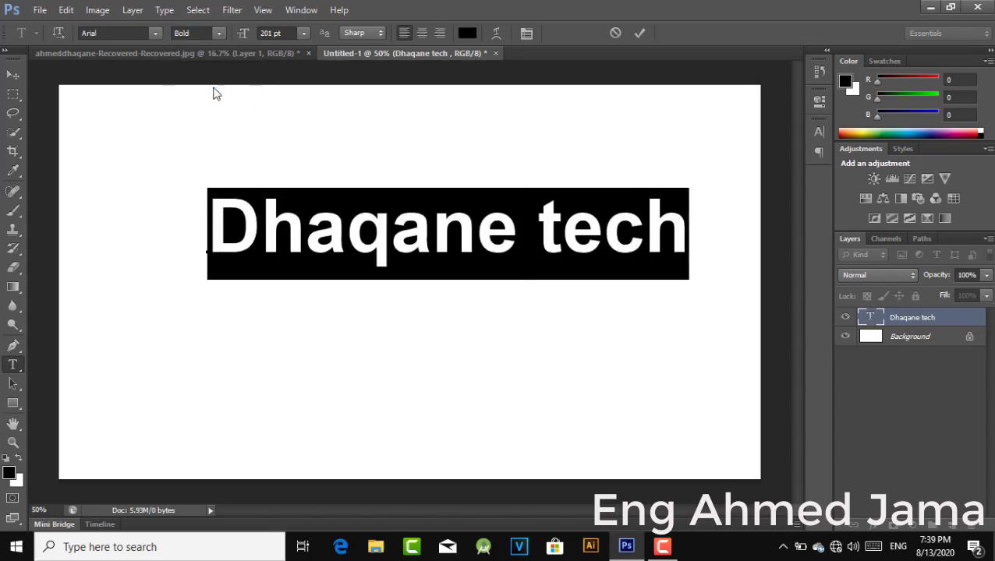
pyautogui.click(222, 31)
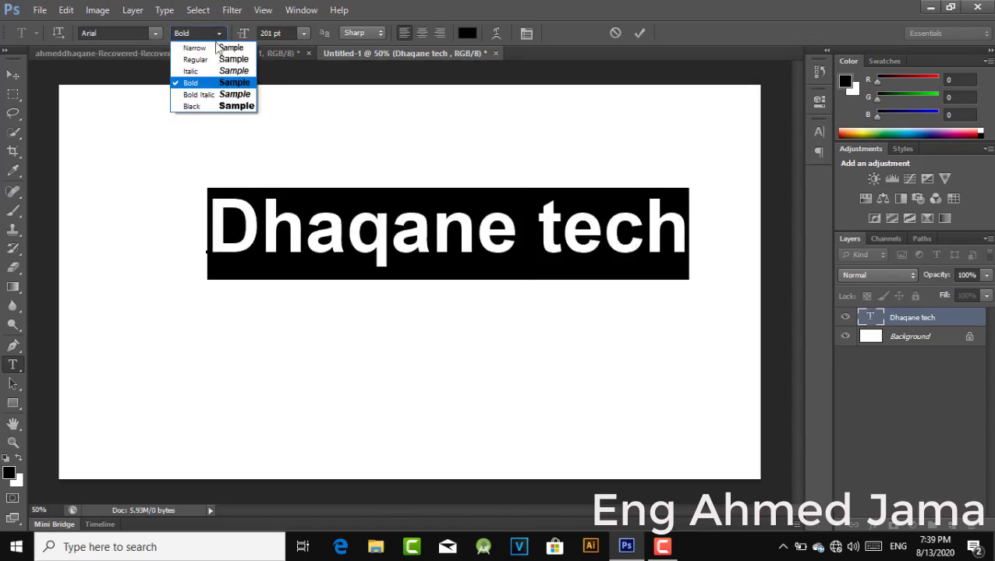
pyautogui.click(215, 95)
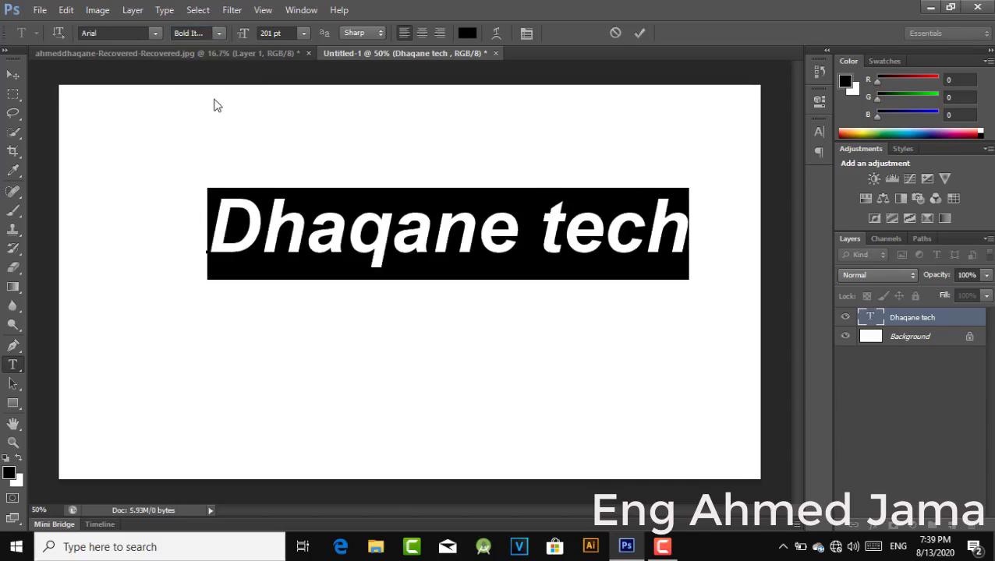
pyautogui.click(217, 35)
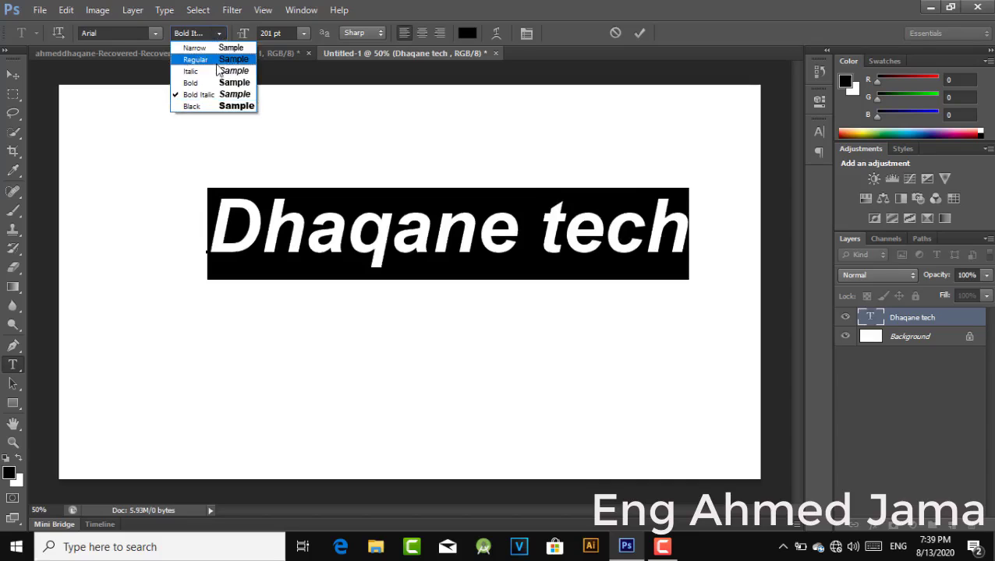
pyautogui.click(215, 71)
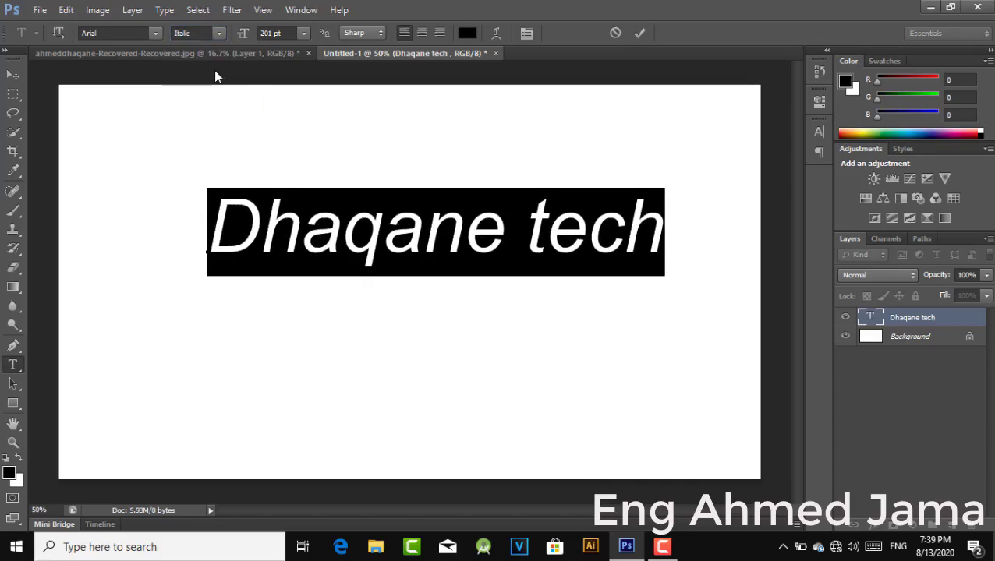
# - Set the whole text to the Arial Black style and commit it
pyautogui.click(219, 36)
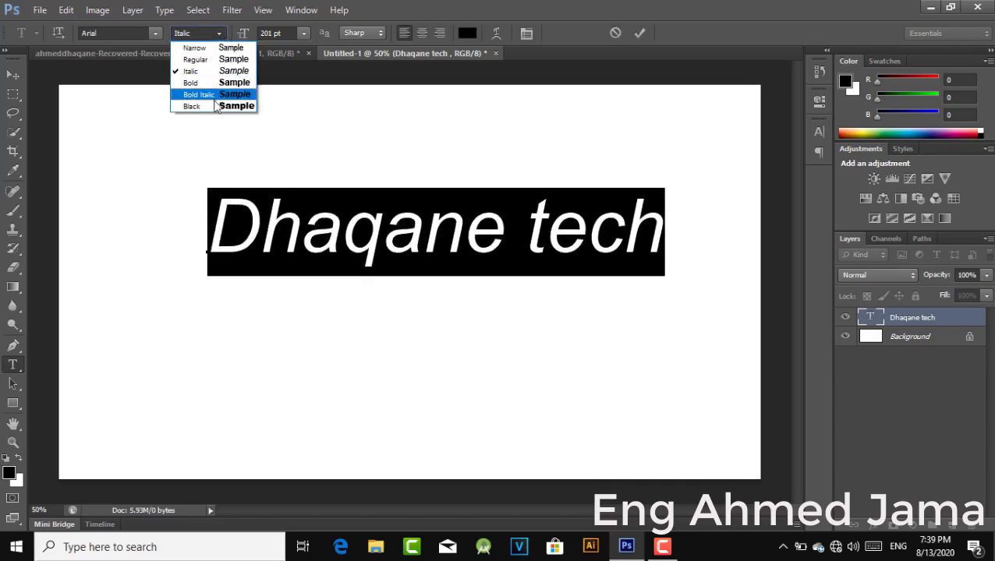
pyautogui.click(219, 123)
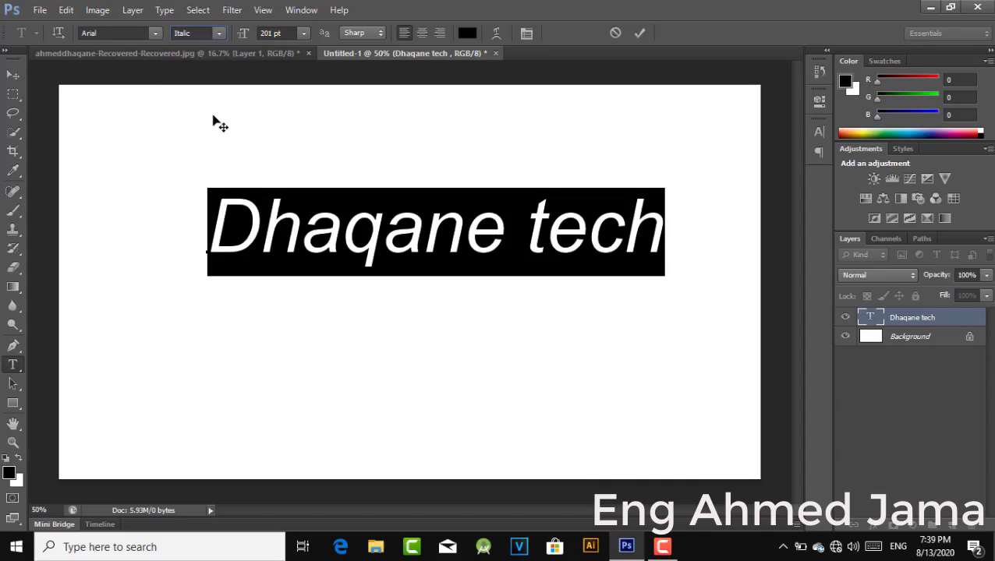
pyautogui.click(218, 35)
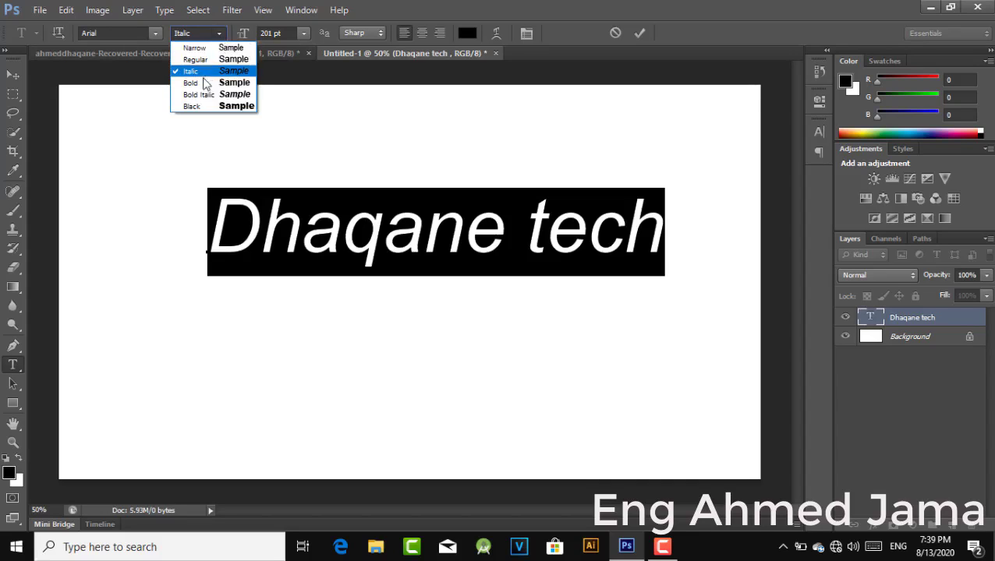
pyautogui.click(201, 108)
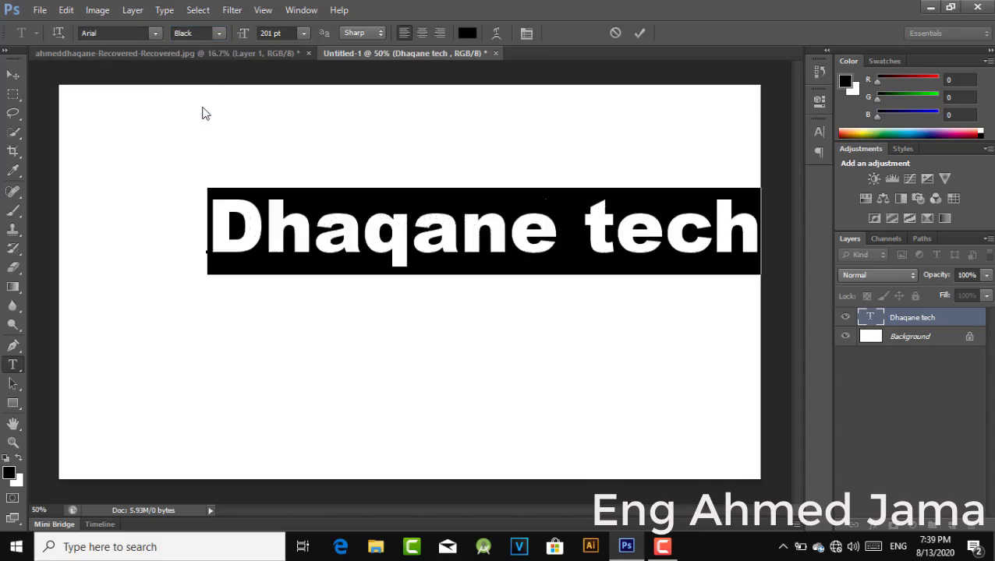
pyautogui.click(639, 33)
pyautogui.click(14, 75)
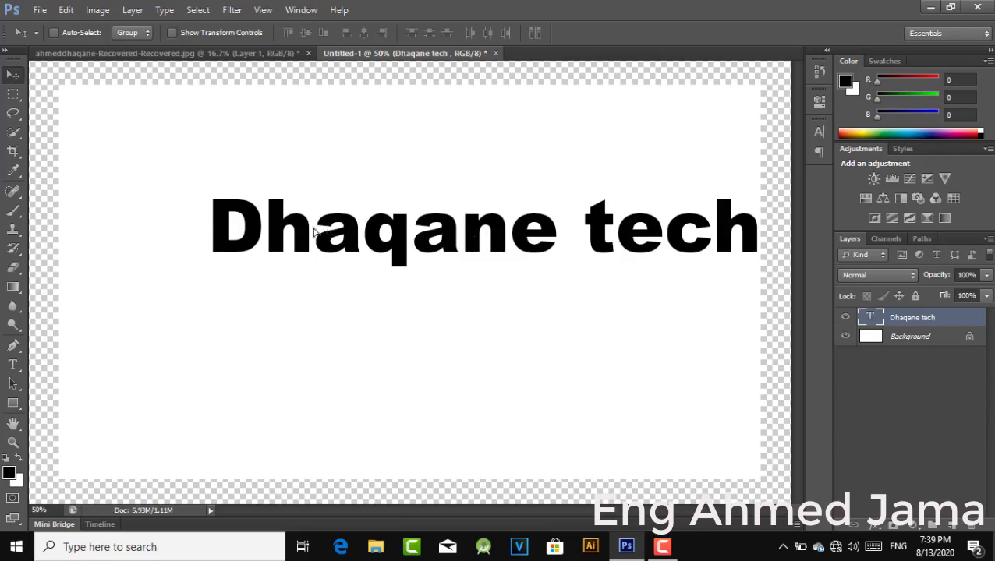
# - Move Dhaqane tech further left, then select the whole line and open the Character panel
pyautogui.moveTo(477, 242); pyautogui.dragTo(383, 231)
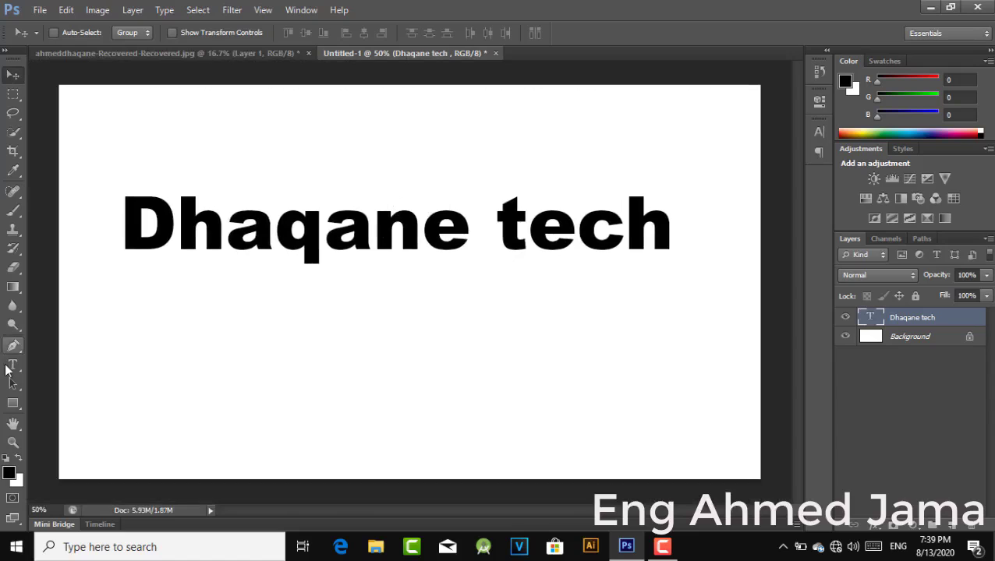
pyautogui.click(12, 365)
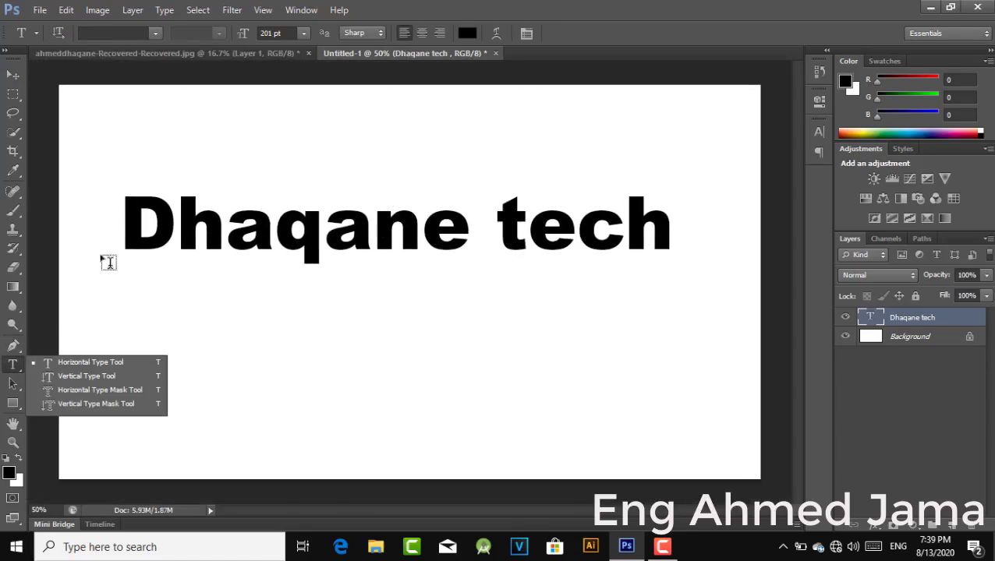
pyautogui.click(129, 207)
pyautogui.moveTo(128, 207); pyautogui.dragTo(686, 206)
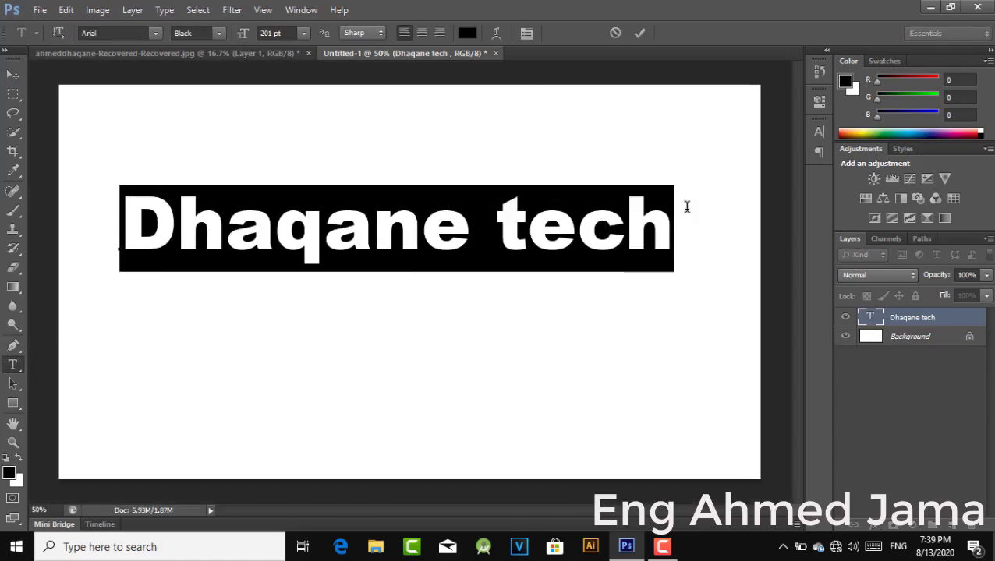
pyautogui.click(524, 35)
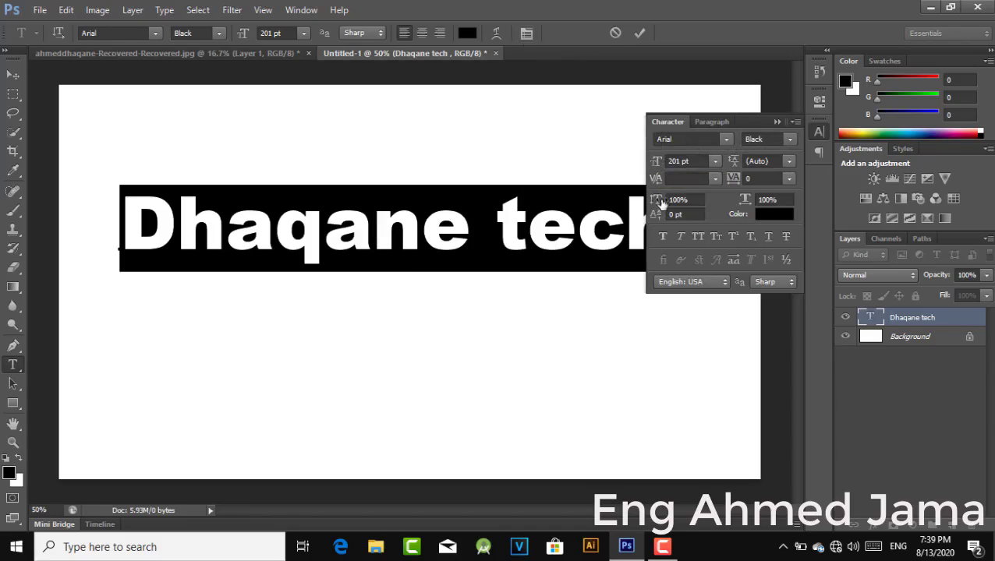
# - Experiment with tracking values 780 and -160, settling the letter spacing at 40
pyautogui.click(734, 179)
pyautogui.write('780')
pyautogui.press('Return')
pyautogui.hotkey('shift', 'Up')
pyautogui.hotkey('shift', 'Up')
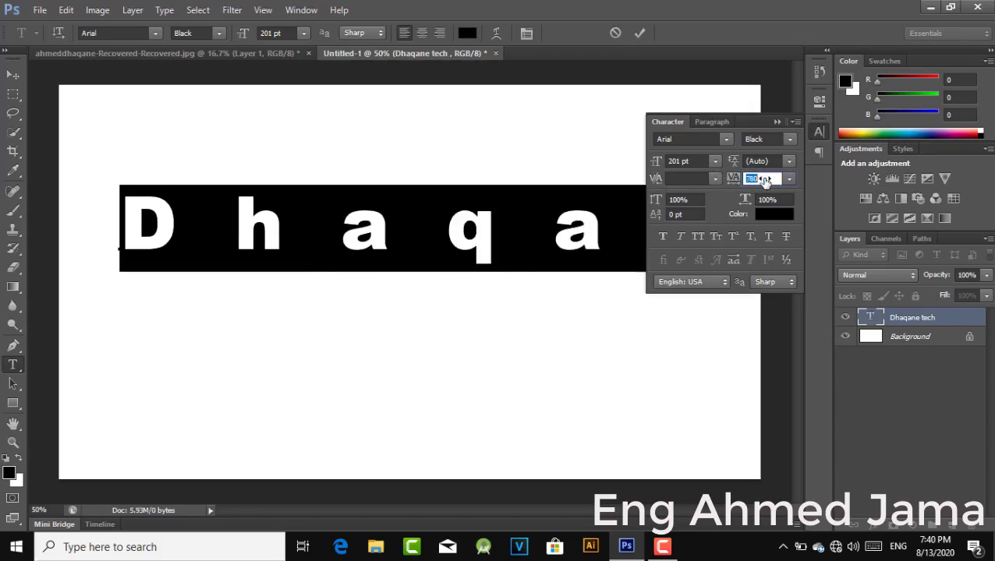
pyautogui.write('-160')
pyautogui.press('Return')
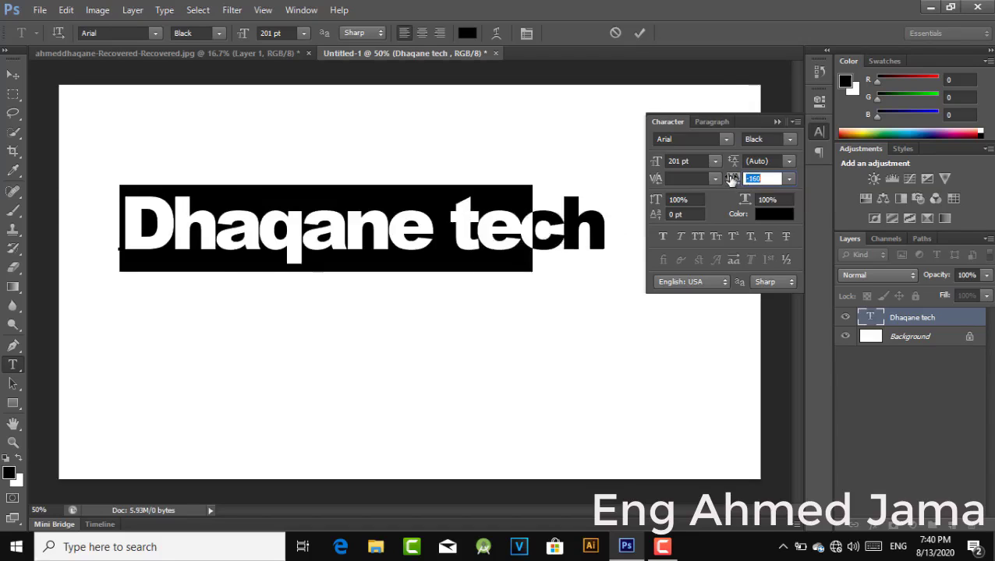
pyautogui.moveTo(731, 178)
pyautogui.mouseDown()
pyautogui.moveTo(706, 181)
pyautogui.moveTo(737, 189)
pyautogui.mouseUp()
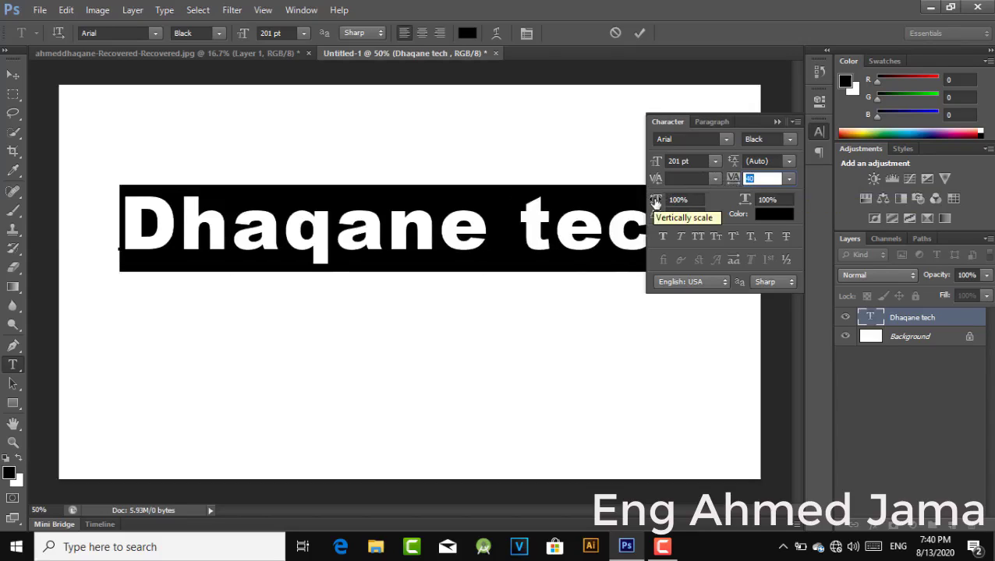
# - Adjust the vertical scale, briefly trying 72%, and settle on 102%
pyautogui.moveTo(655, 201); pyautogui.dragTo(655, 161)
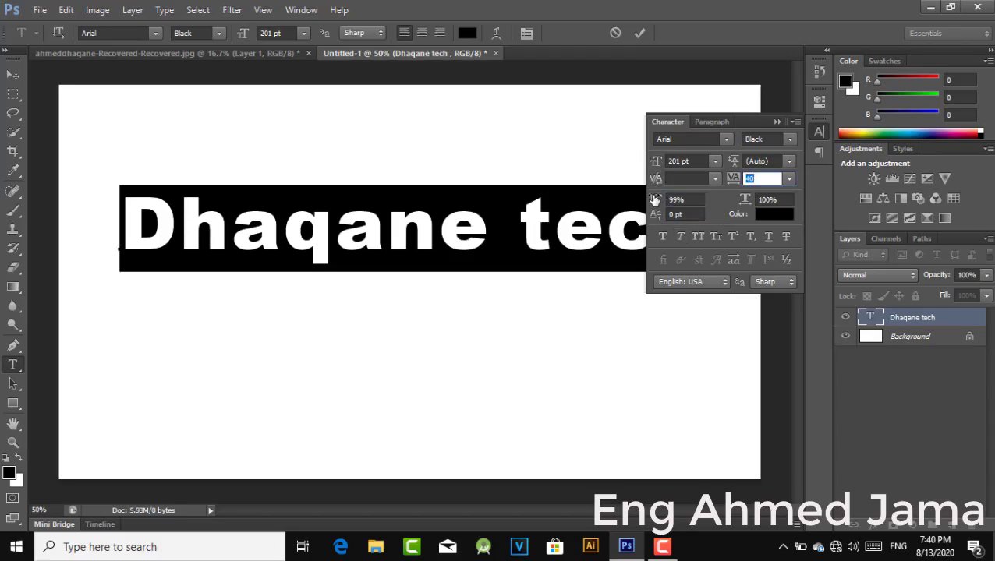
pyautogui.moveTo(656, 207); pyautogui.dragTo(591, 197)
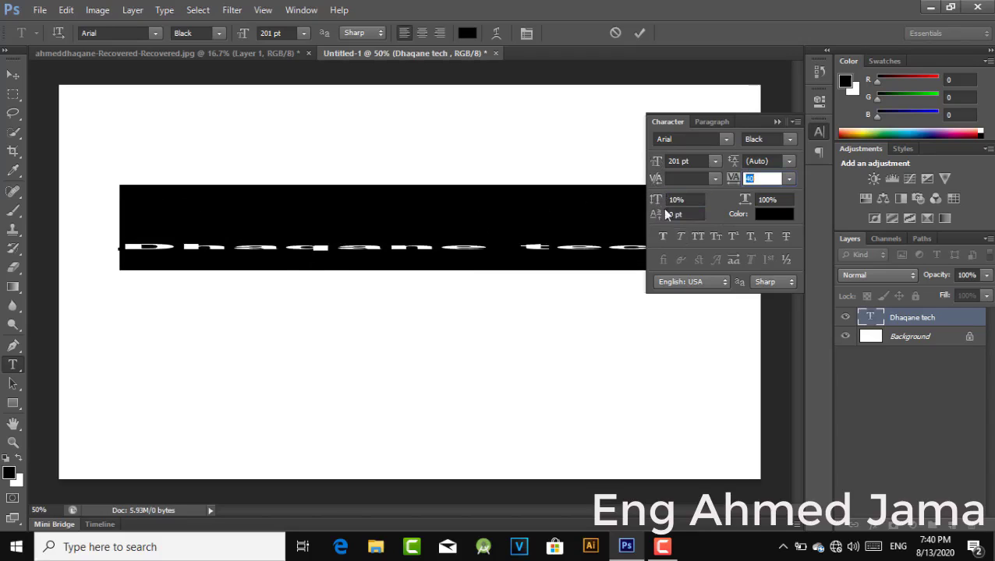
pyautogui.click(670, 201)
pyautogui.write('72')
pyautogui.press('Return')
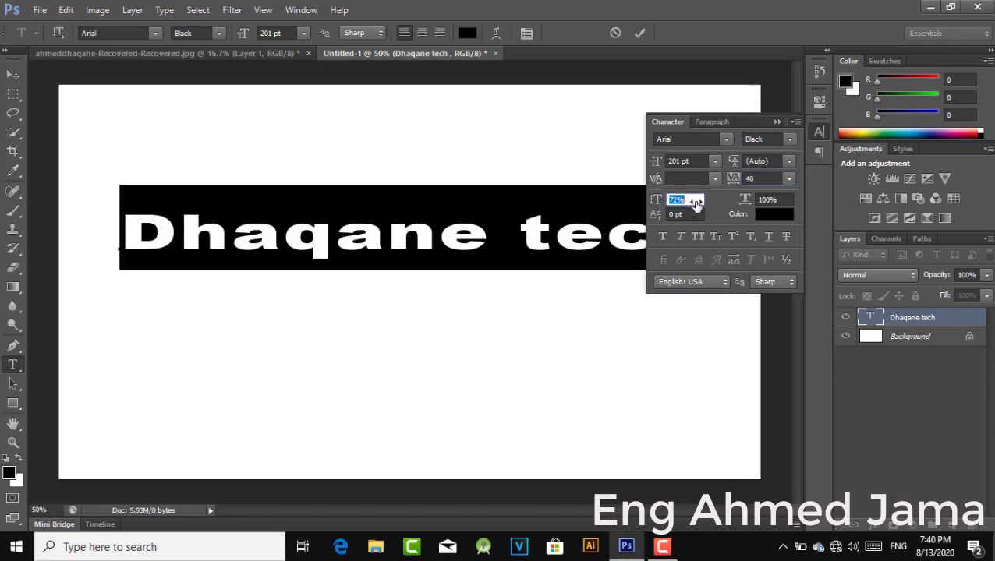
pyautogui.moveTo(696, 203); pyautogui.dragTo(718, 211)
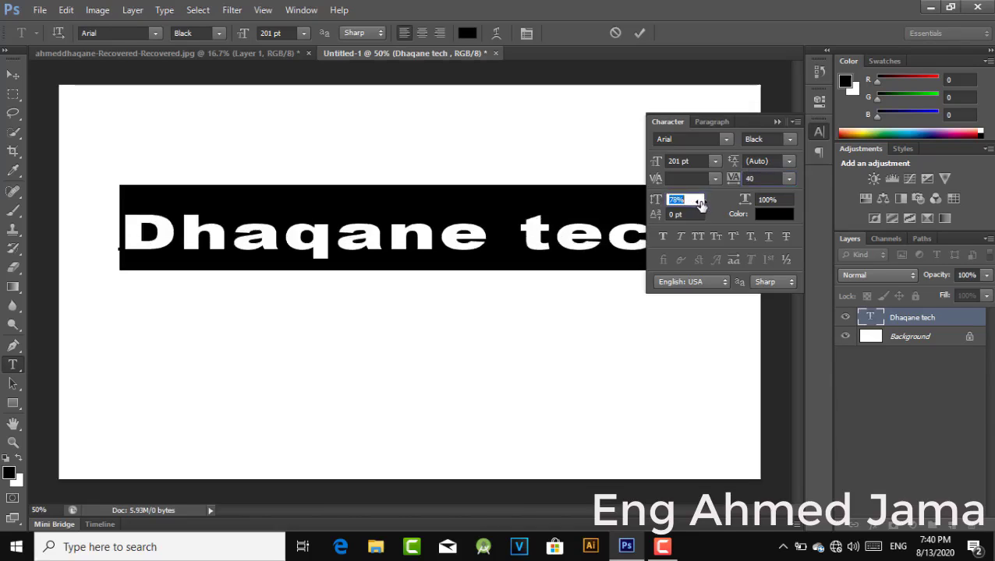
pyautogui.press('Up')
pyautogui.press('Up')
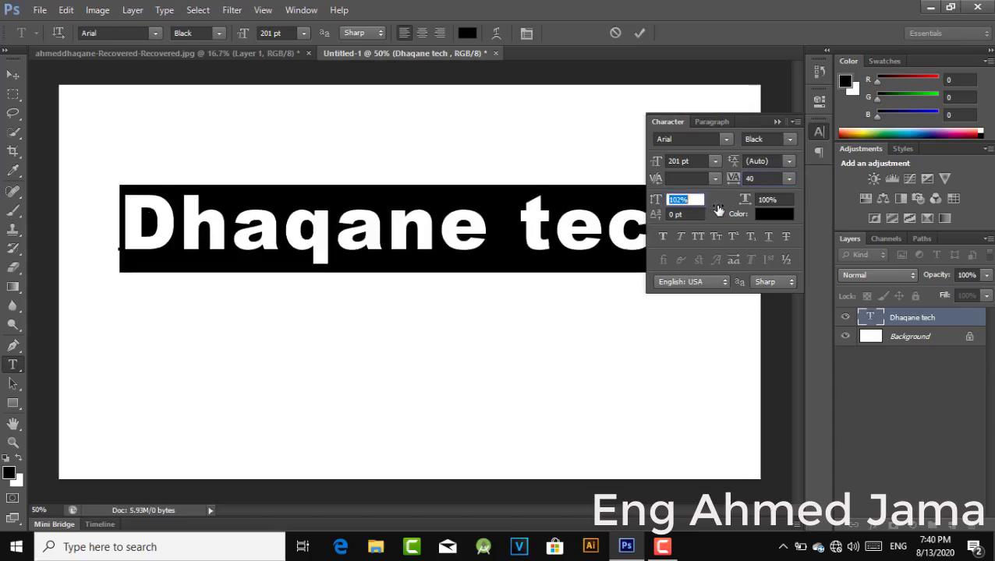
pyautogui.hotkey('shift', 'Tab')
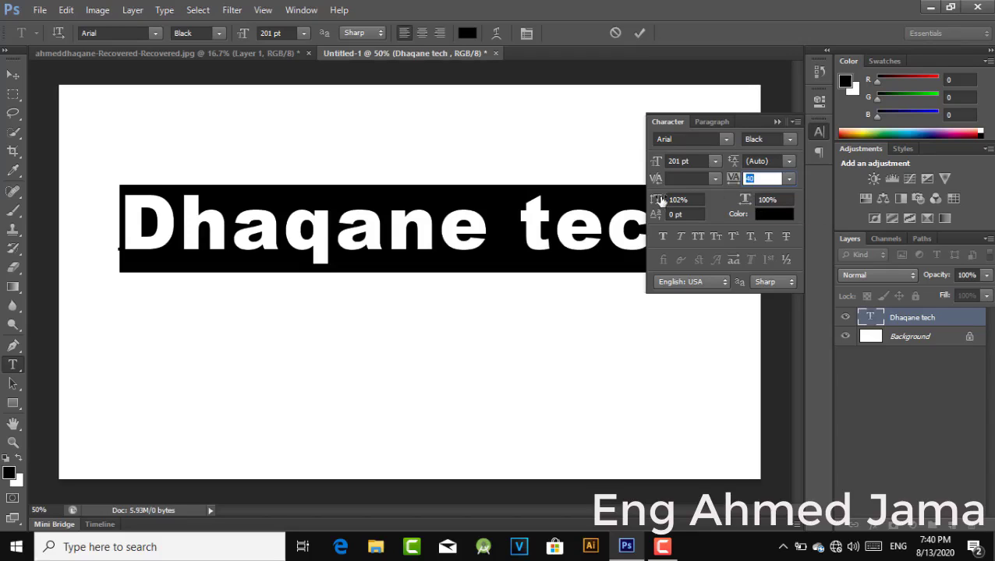
# - Apply Faux Bold and Faux Italic, commit the text, and close the Character panel
pyautogui.click(664, 237)
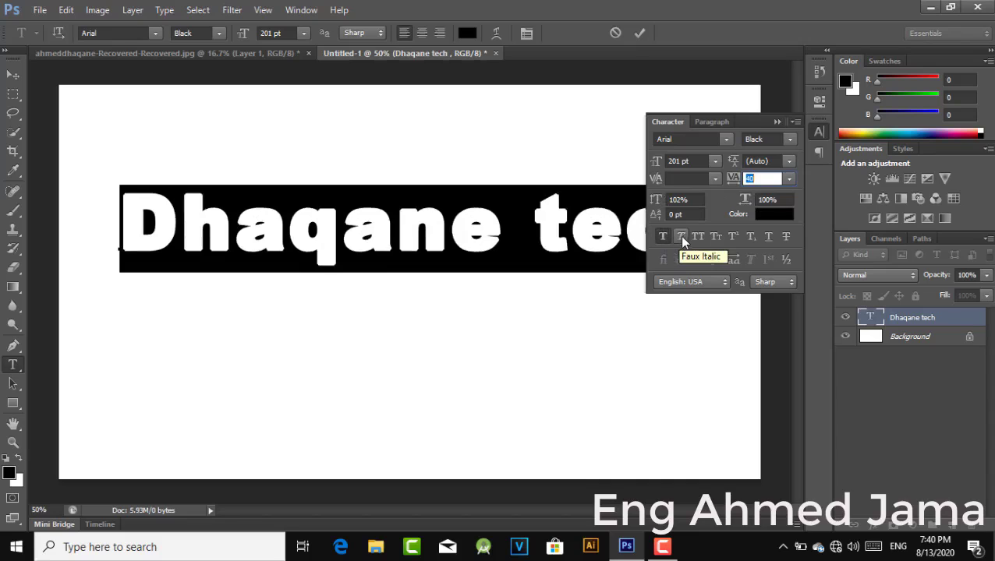
pyautogui.click(682, 237)
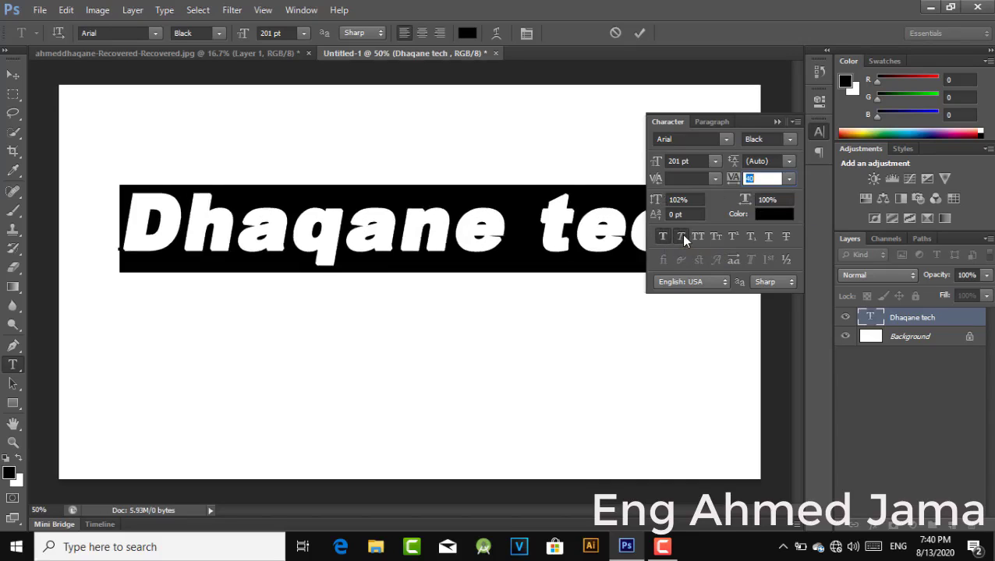
pyautogui.click(639, 33)
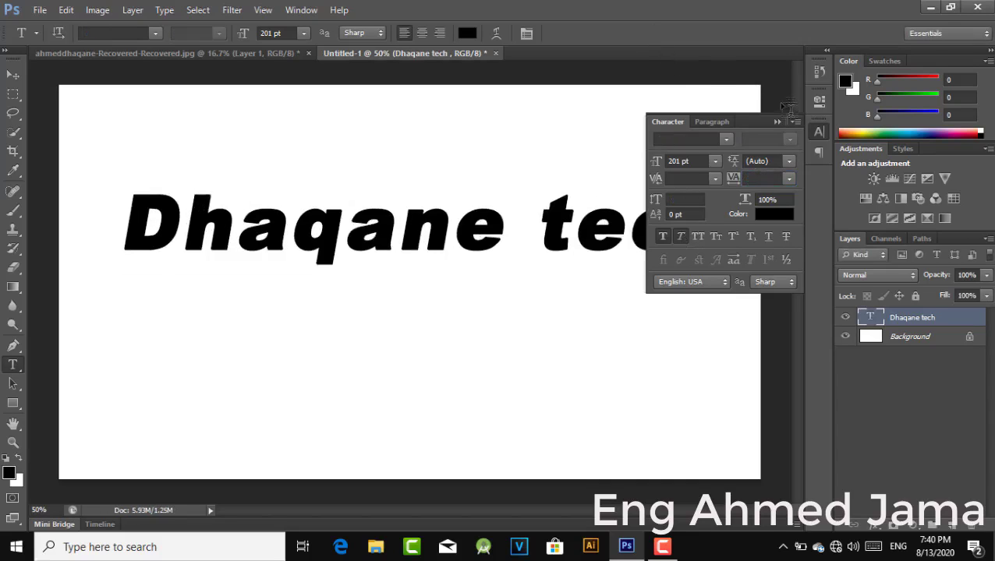
pyautogui.click(776, 121)
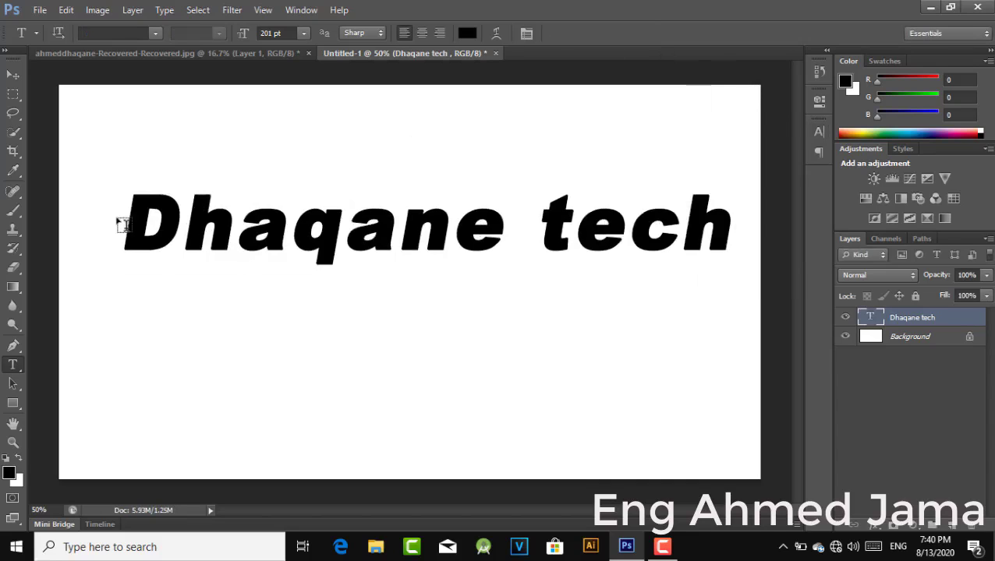
pyautogui.click(125, 222)
# - Remove the faux bold and warp Dhaqane tech with the Arc style at +45% bend
pyautogui.moveTo(783, 261)
pyautogui.mouseDown()
pyautogui.moveTo(682, 263)
pyautogui.moveTo(772, 260)
pyautogui.mouseUp()
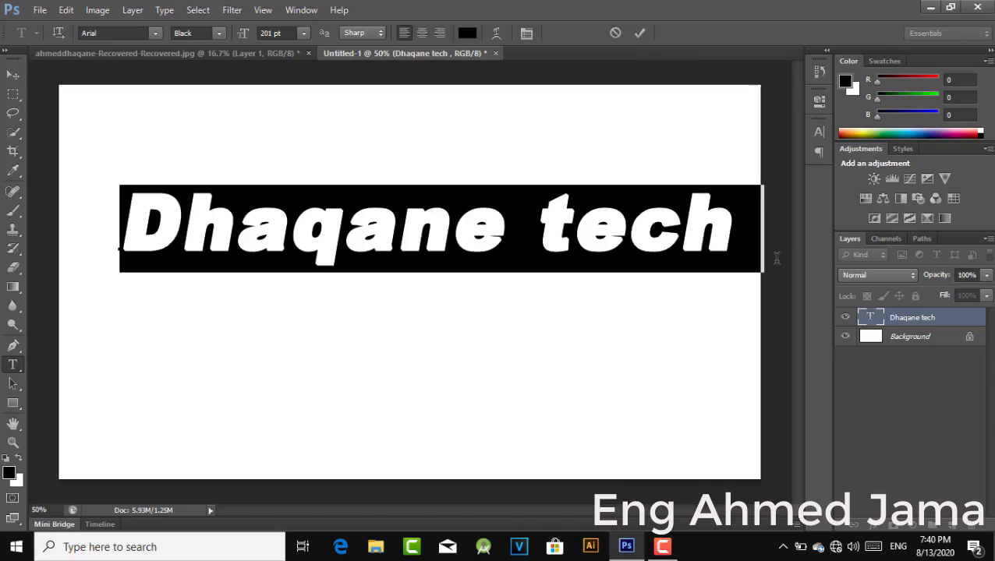
pyautogui.click(499, 32)
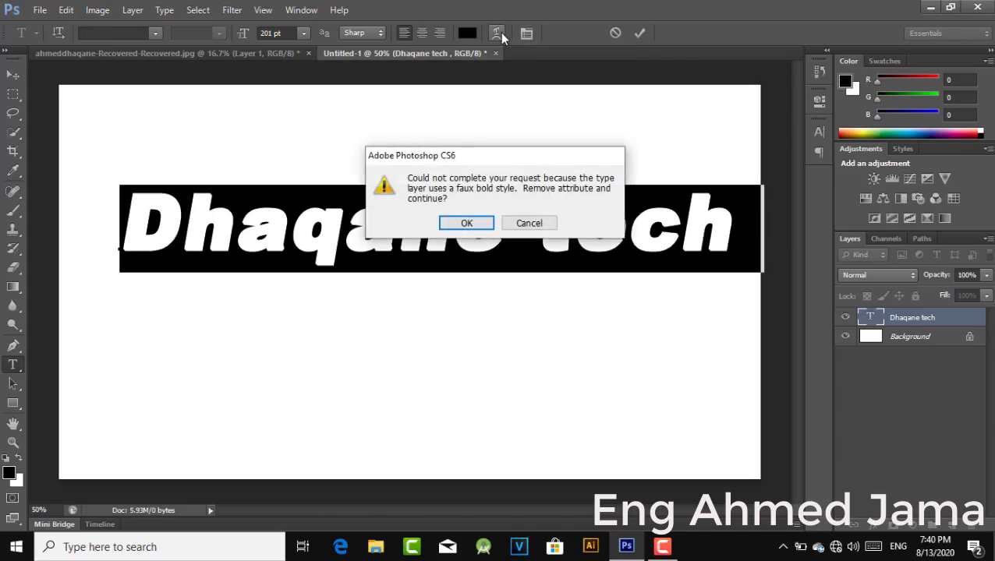
pyautogui.click(467, 224)
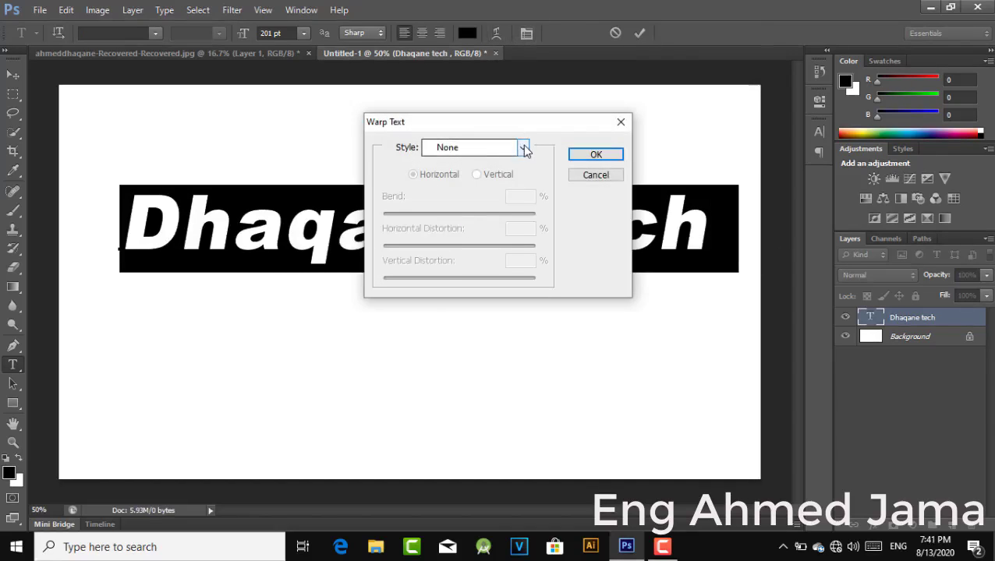
pyautogui.click(524, 150)
pyautogui.click(499, 195)
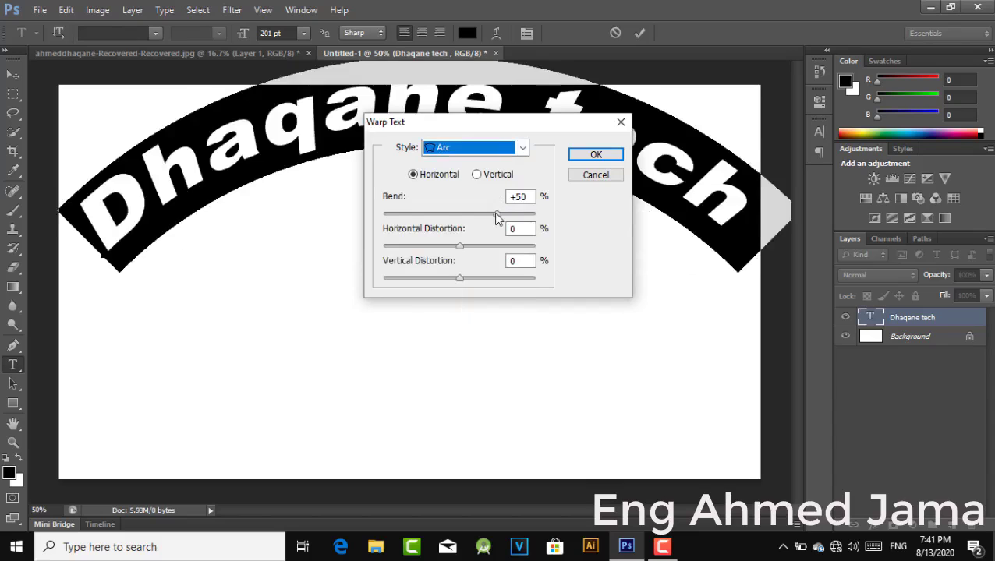
pyautogui.moveTo(496, 217); pyautogui.dragTo(459, 217)
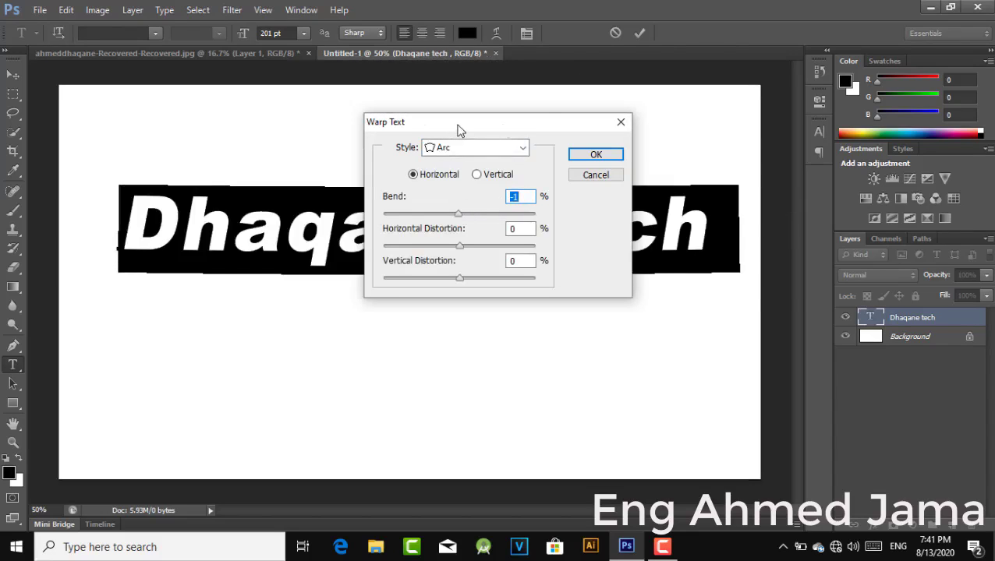
pyautogui.moveTo(459, 130); pyautogui.dragTo(867, 128)
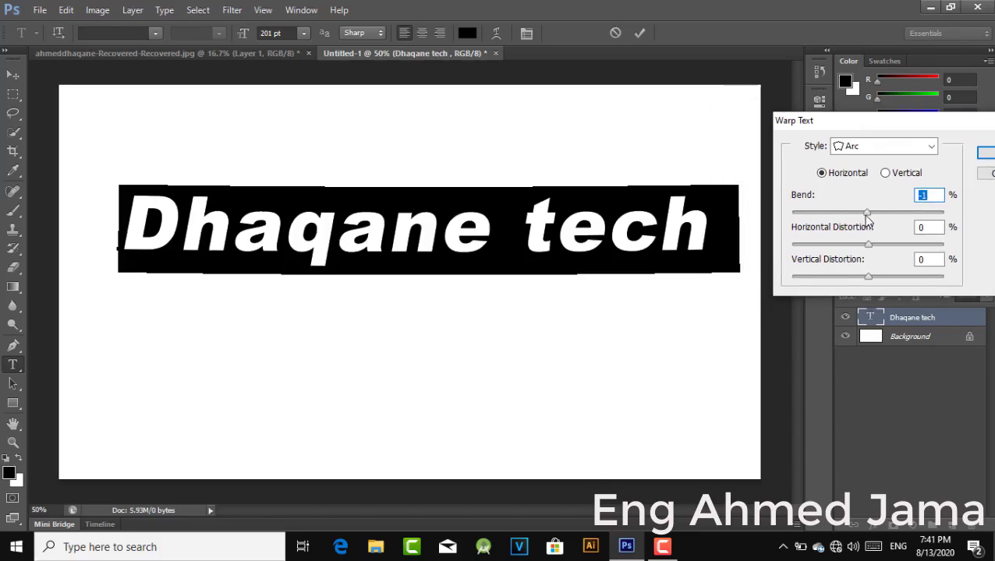
pyautogui.moveTo(866, 212)
pyautogui.mouseDown()
pyautogui.moveTo(806, 215)
pyautogui.moveTo(903, 228)
pyautogui.mouseUp()
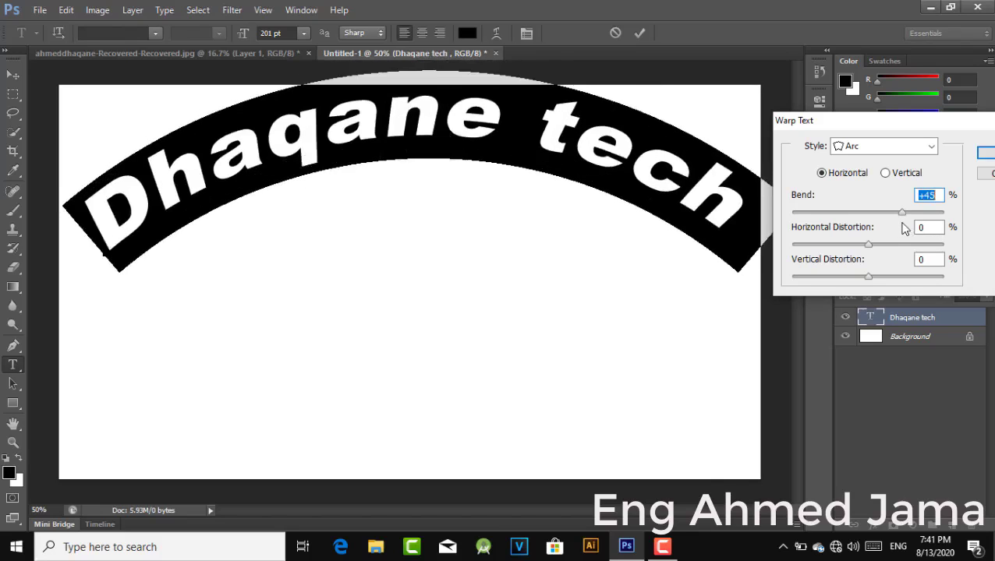
# - Preview the Flag and Fish warp styles, then set the warp style to None
pyautogui.click(931, 150)
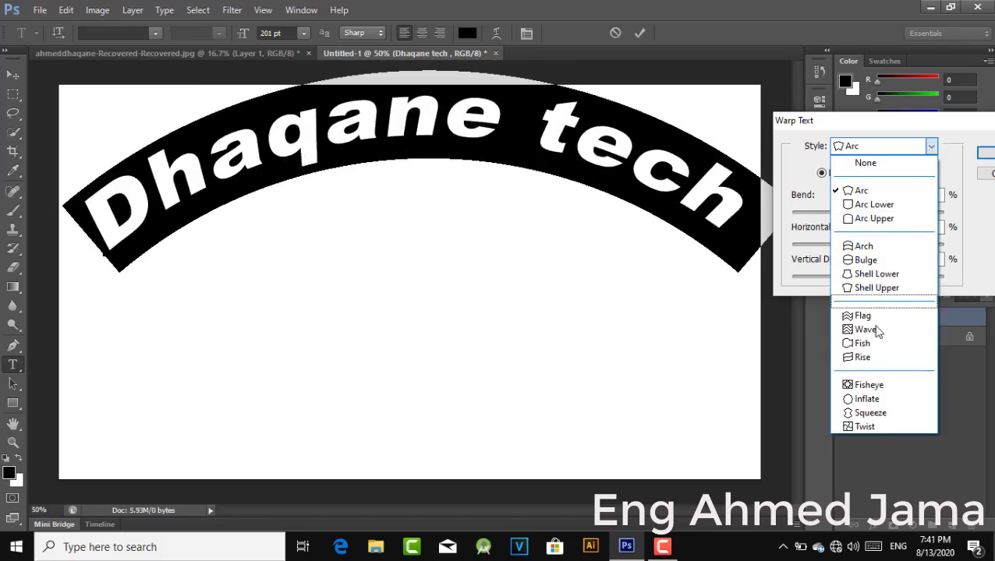
pyautogui.click(864, 316)
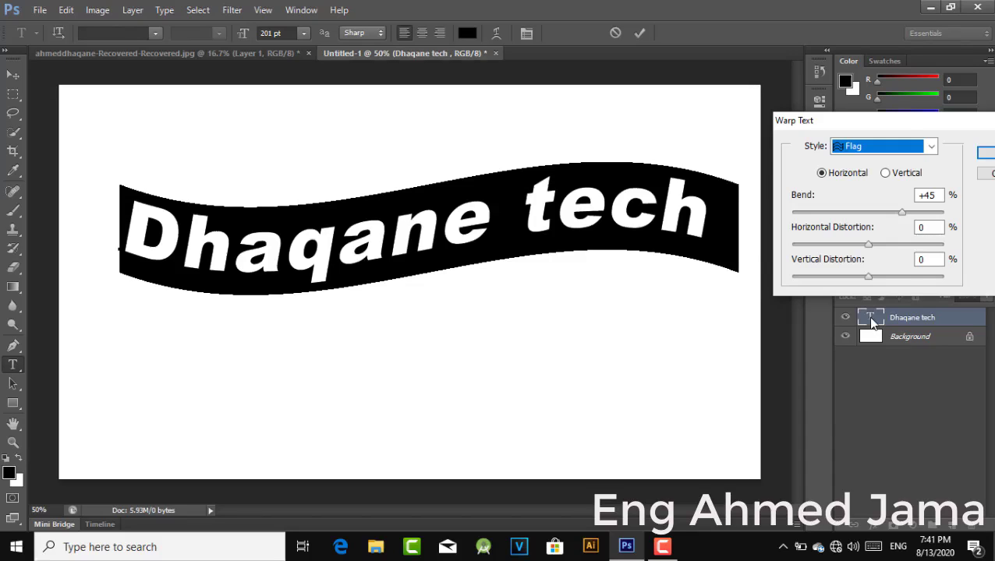
pyautogui.click(930, 148)
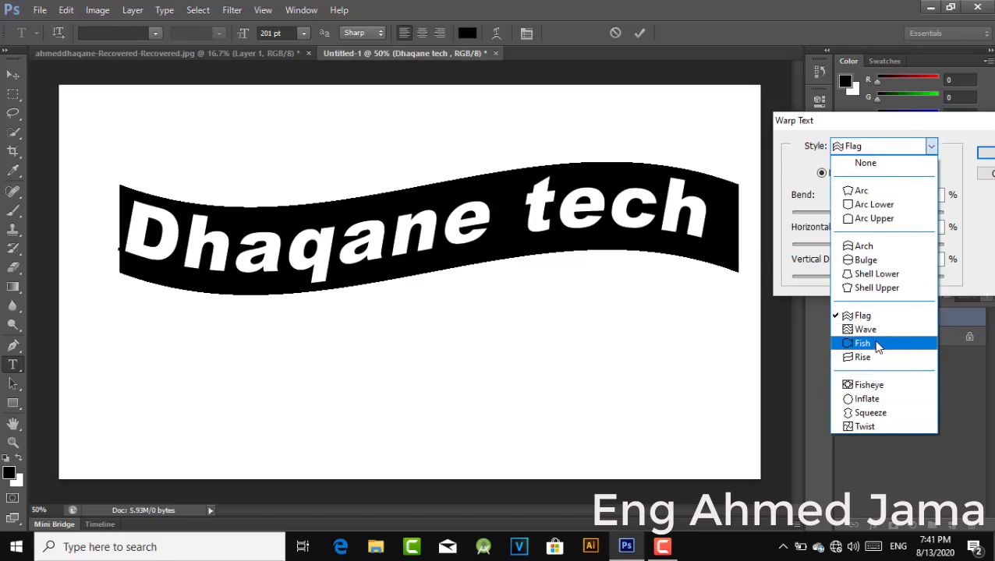
pyautogui.click(863, 344)
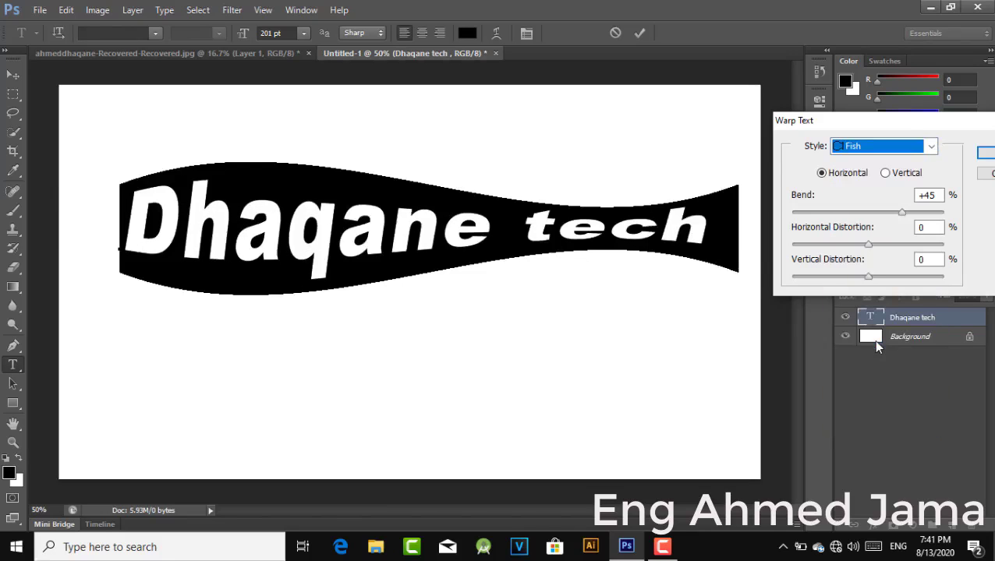
pyautogui.click(931, 147)
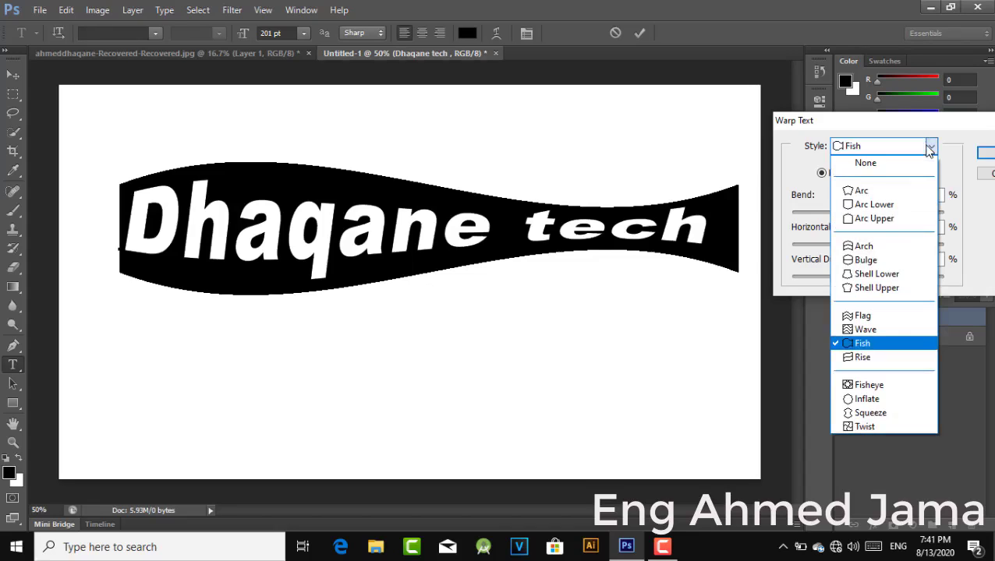
pyautogui.click(892, 165)
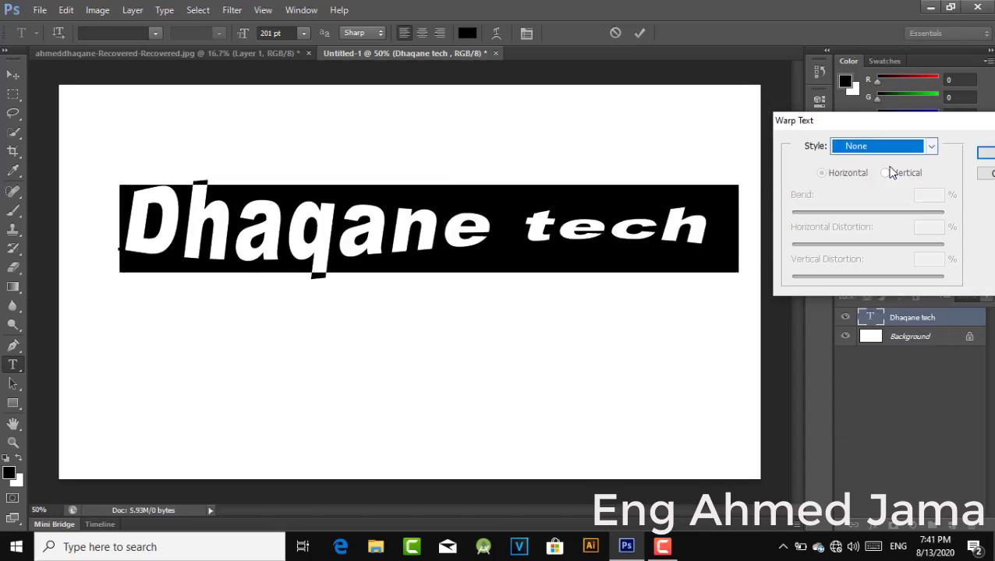
# - Confirm no warp in Warp Text and commit the straight Dhaqane tech text
pyautogui.click(632, 35)
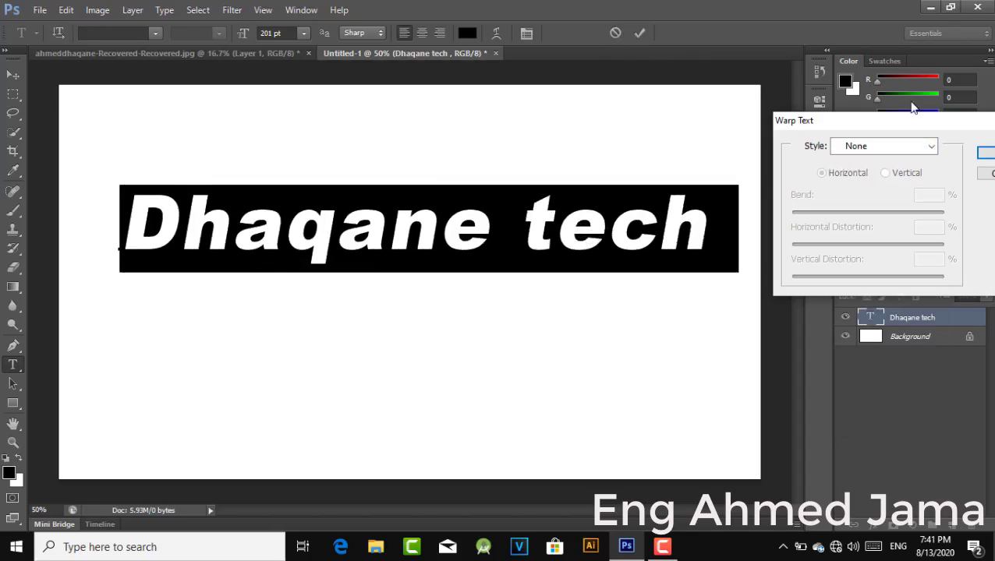
pyautogui.moveTo(902, 128); pyautogui.dragTo(498, 142)
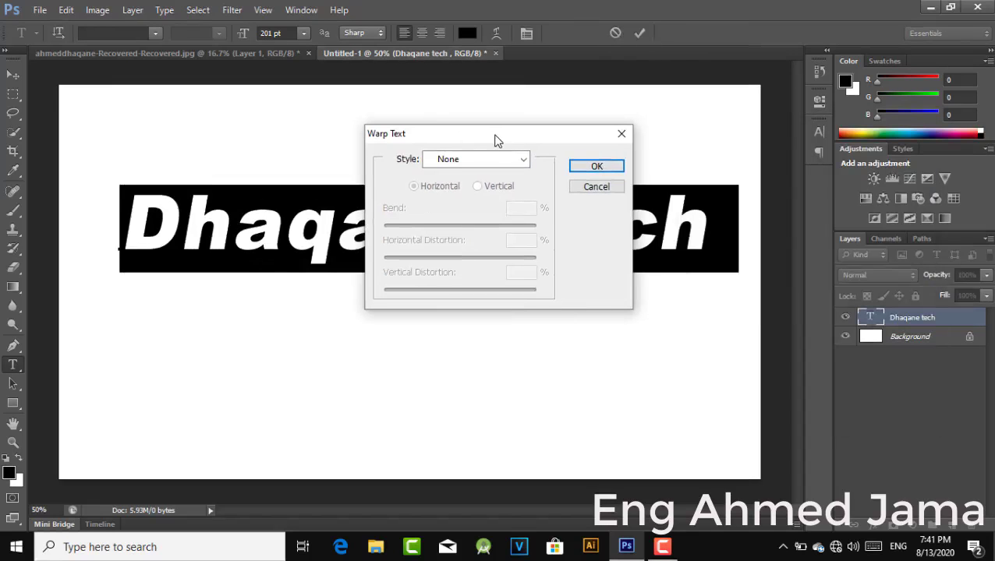
pyautogui.click(613, 167)
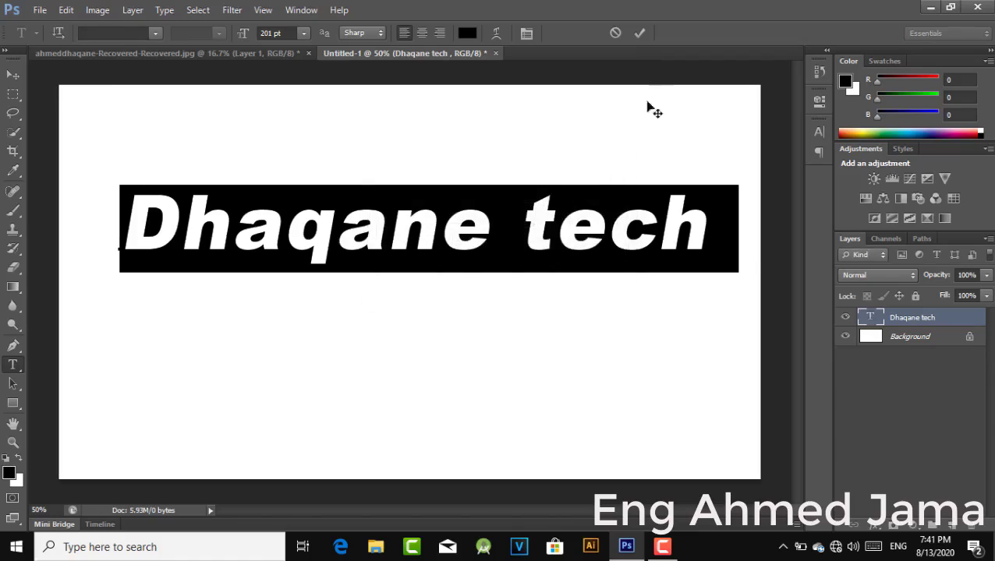
pyautogui.click(639, 33)
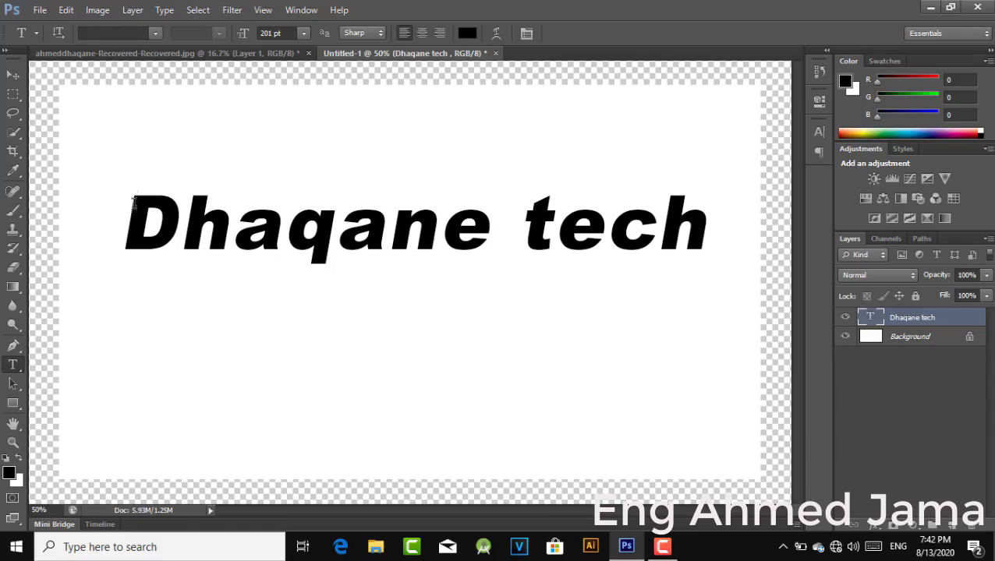
# - Select the Dhaqane tech line and try red, blue and green, settling on near-black
pyautogui.moveTo(125, 227); pyautogui.dragTo(716, 213)
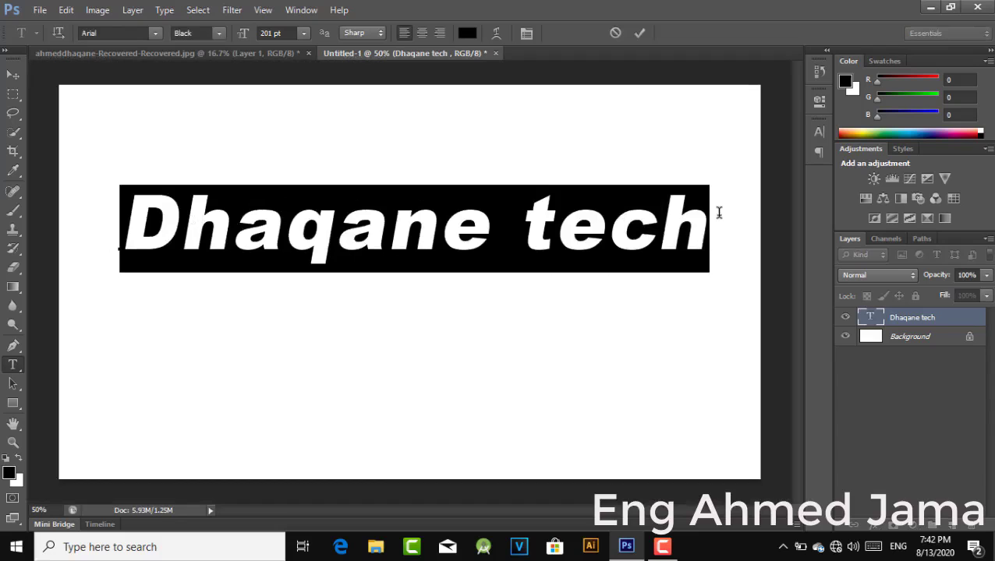
pyautogui.click(469, 34)
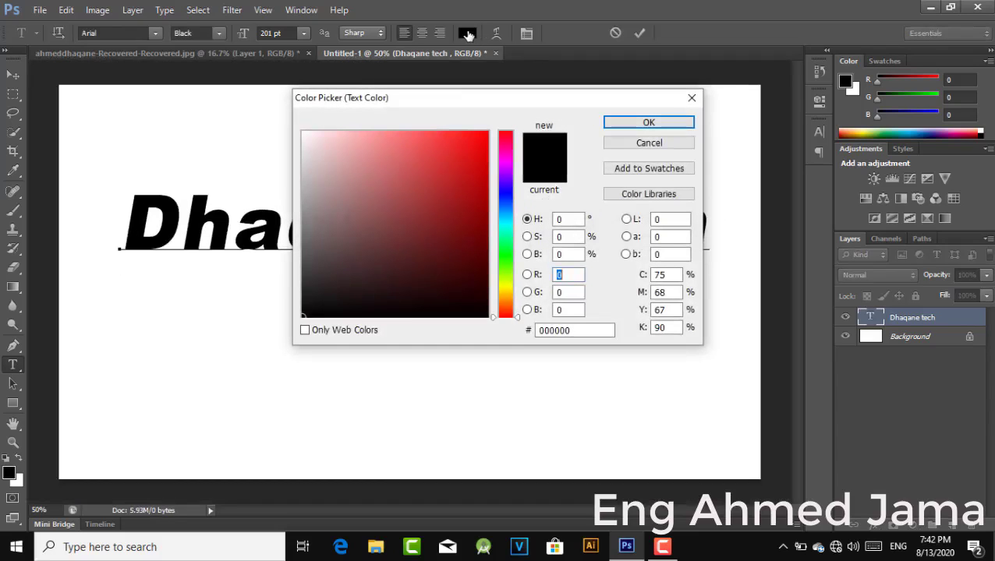
pyautogui.click(487, 132)
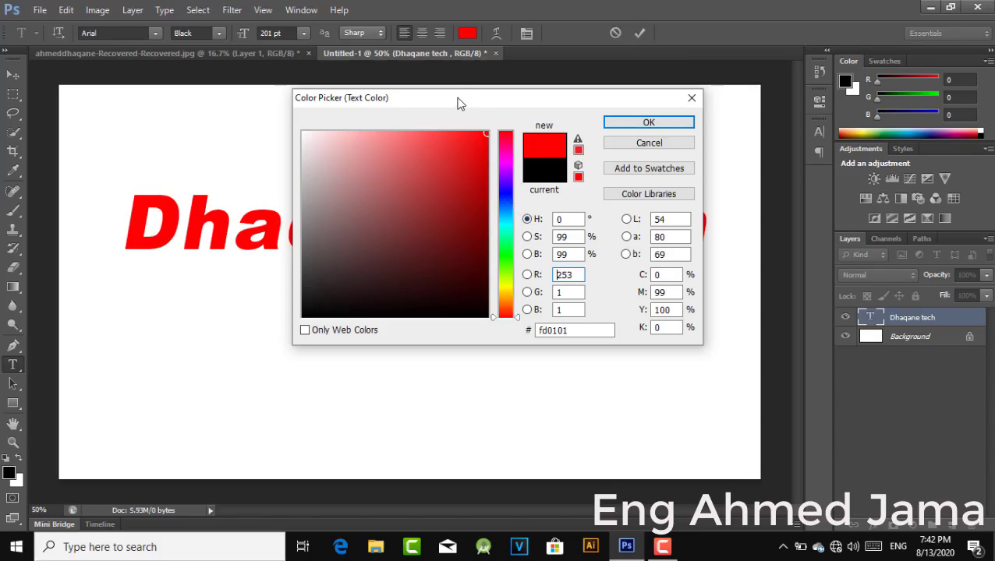
pyautogui.moveTo(454, 103)
pyautogui.mouseDown()
pyautogui.moveTo(753, 115)
pyautogui.moveTo(347, 312)
pyautogui.mouseUp()
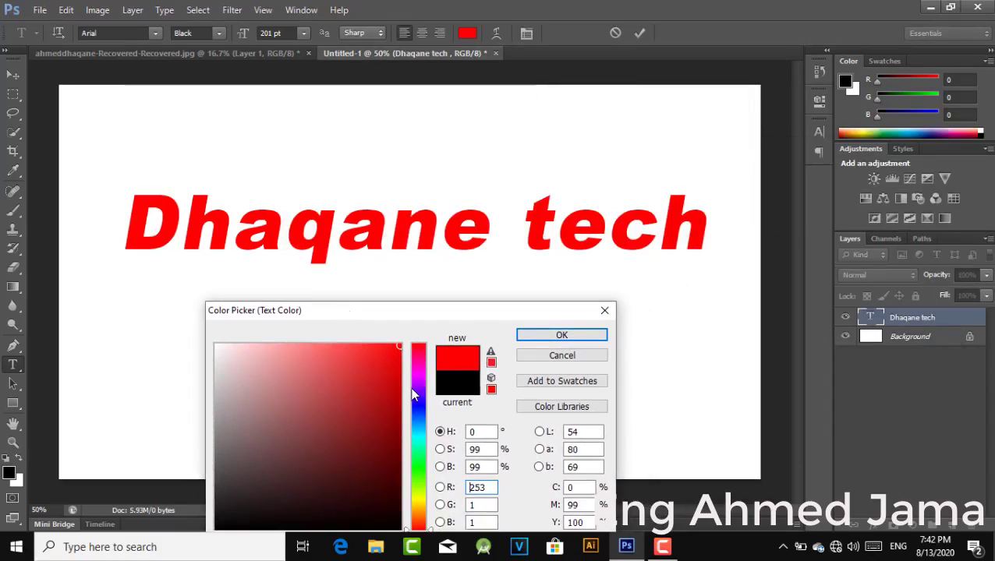
pyautogui.click(416, 408)
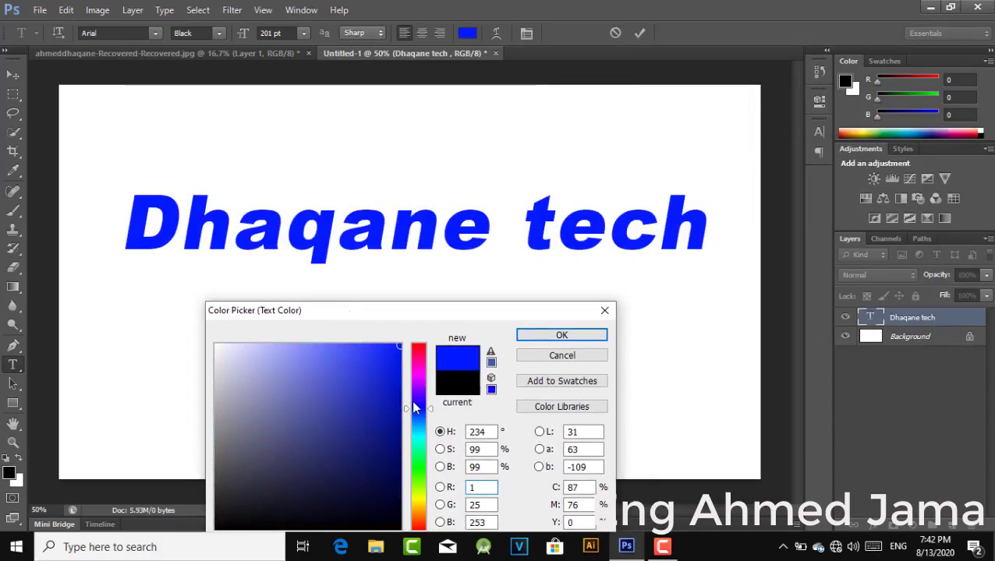
pyautogui.click(420, 468)
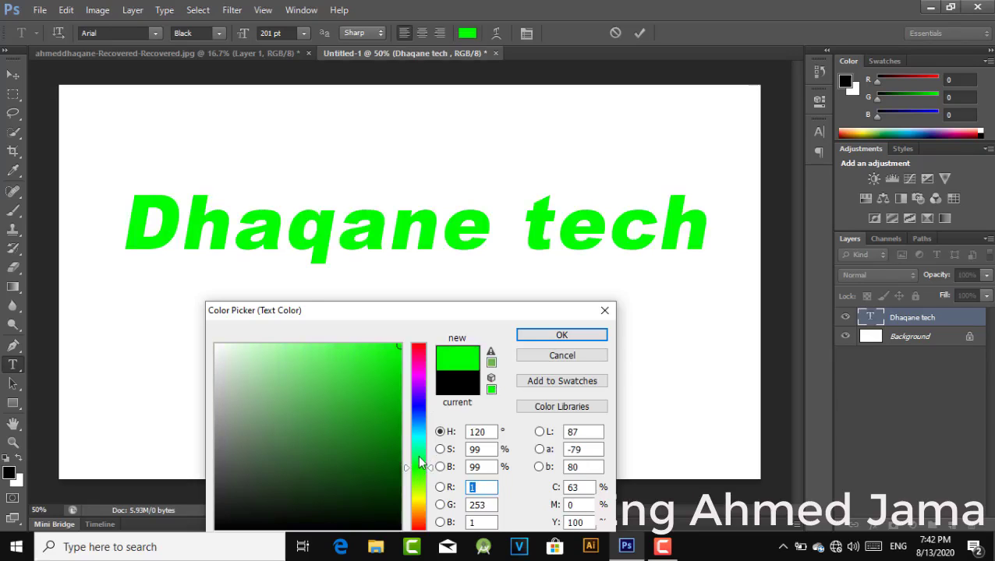
pyautogui.click(419, 417)
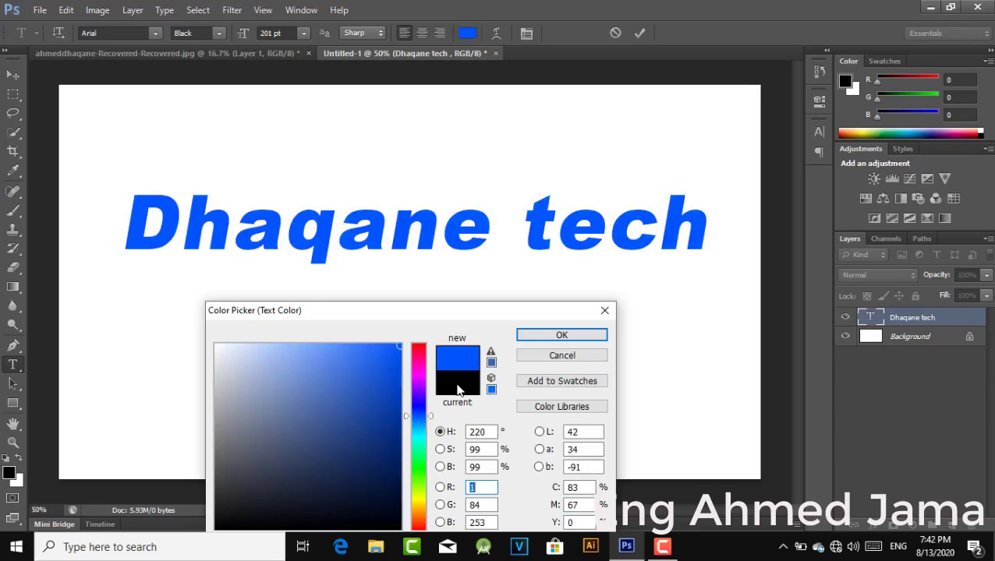
pyautogui.click(394, 524)
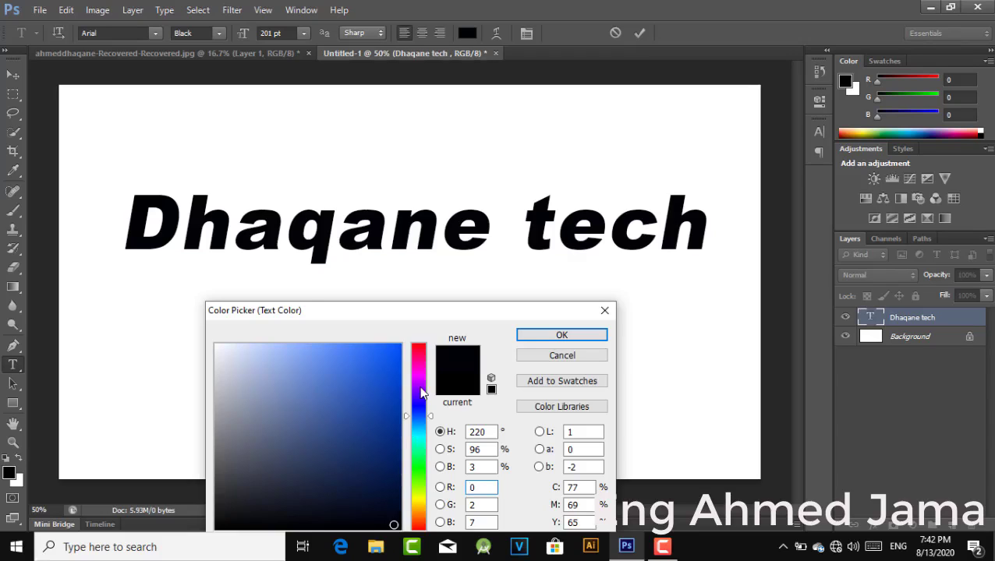
pyautogui.click(416, 344)
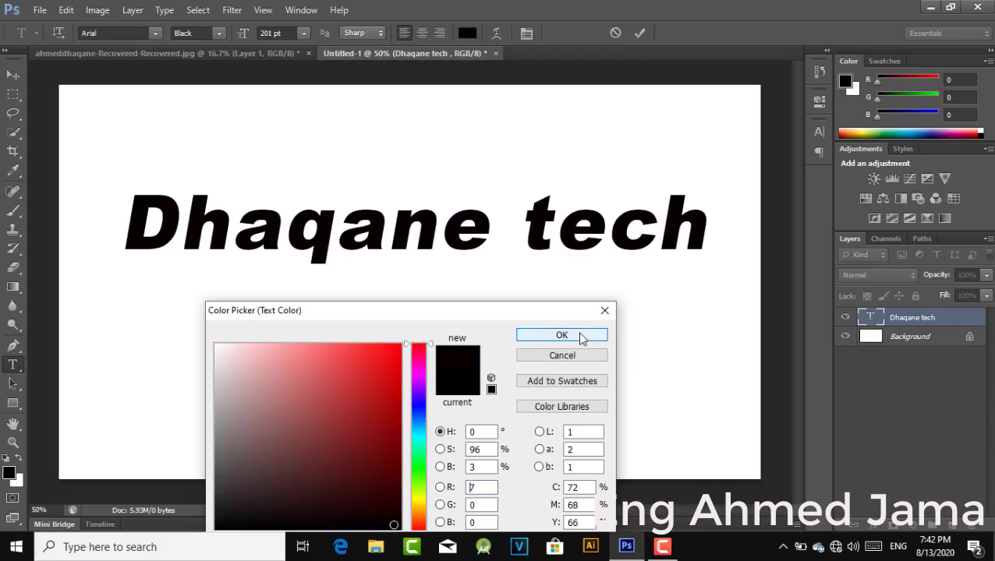
pyautogui.click(580, 336)
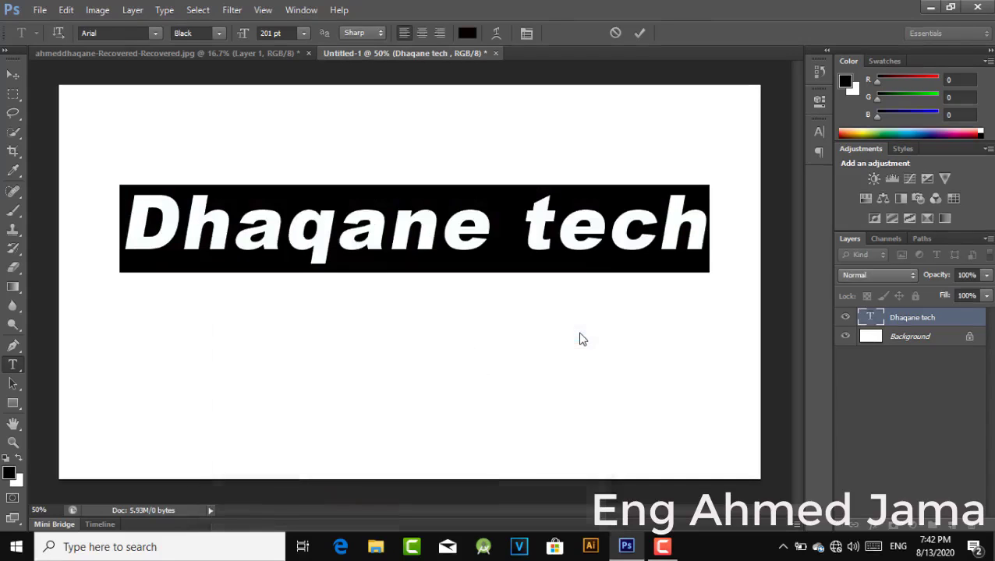
pyautogui.click(640, 31)
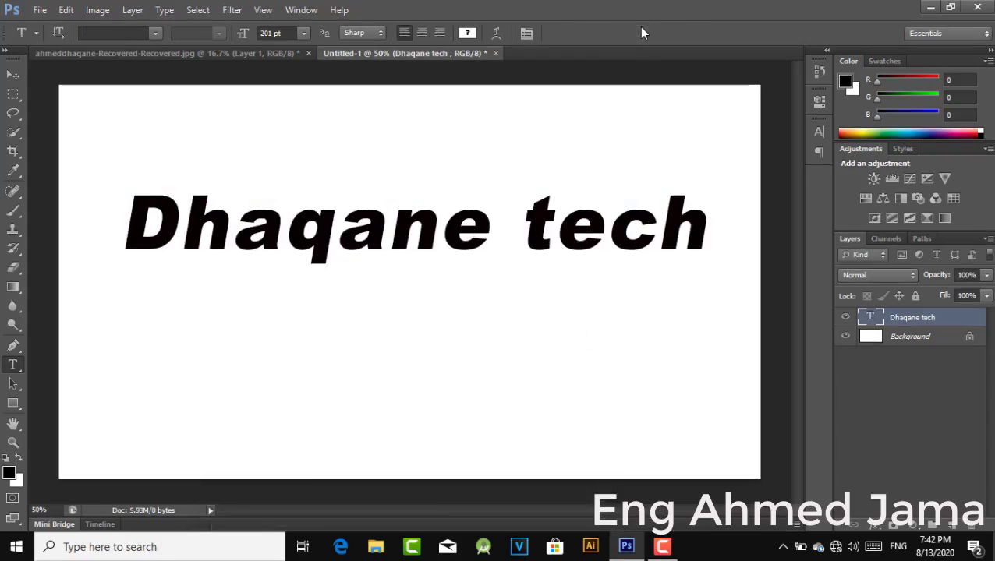
# - Select all the text again and recolour it red (R 250, G 6, B 6)
pyautogui.click(131, 222)
pyautogui.hotkey('ctrl', 'a')
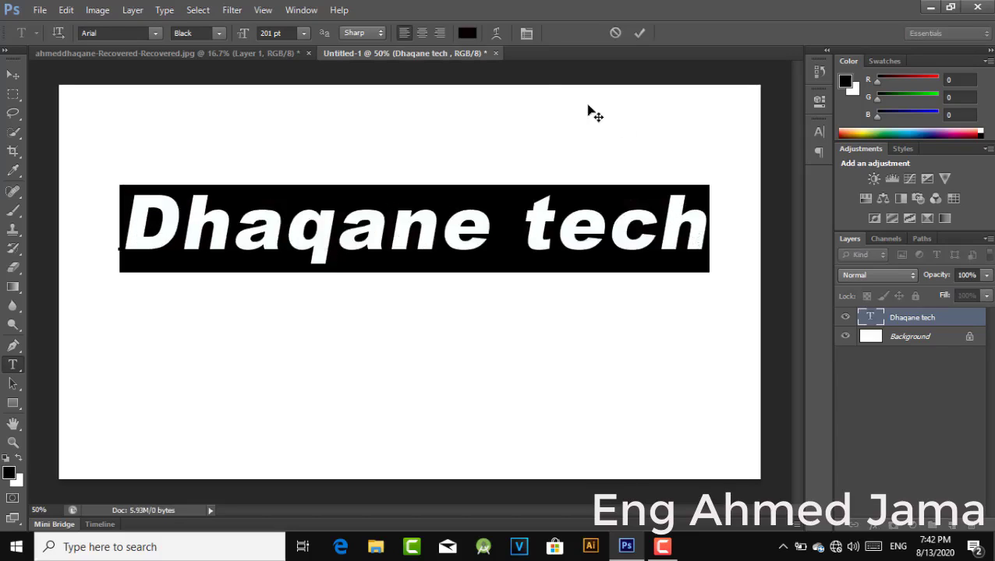
pyautogui.click(467, 34)
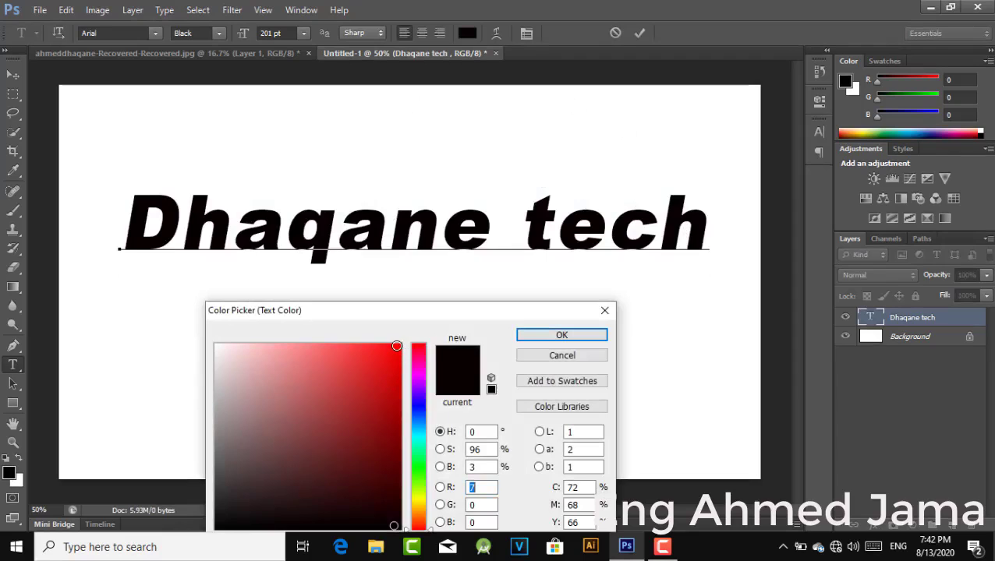
pyautogui.click(398, 345)
pyautogui.click(561, 335)
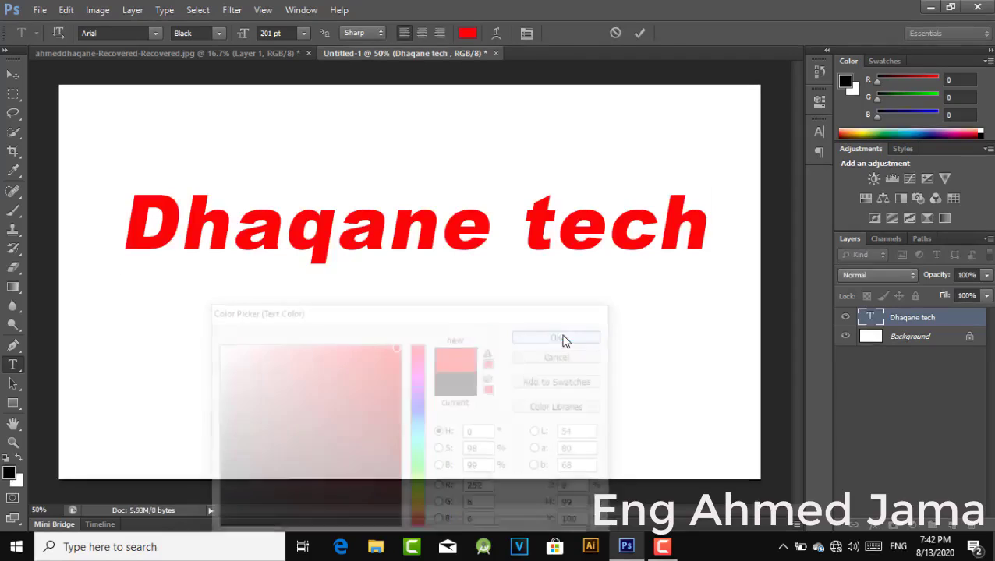
pyautogui.click(636, 35)
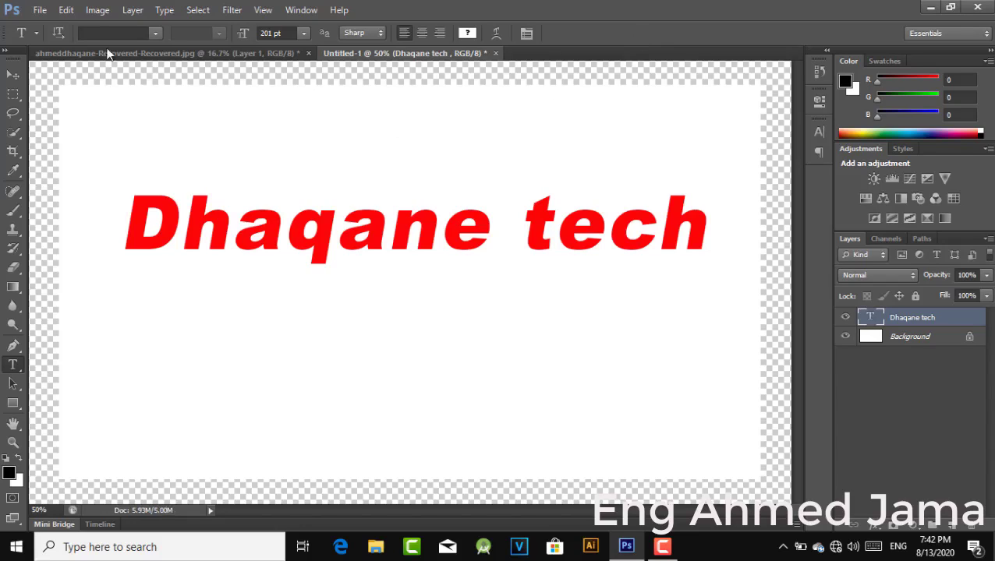
# - Select part of the Dhaqane tech text, cancel the edit, and open the layer fx list
pyautogui.click(13, 75)
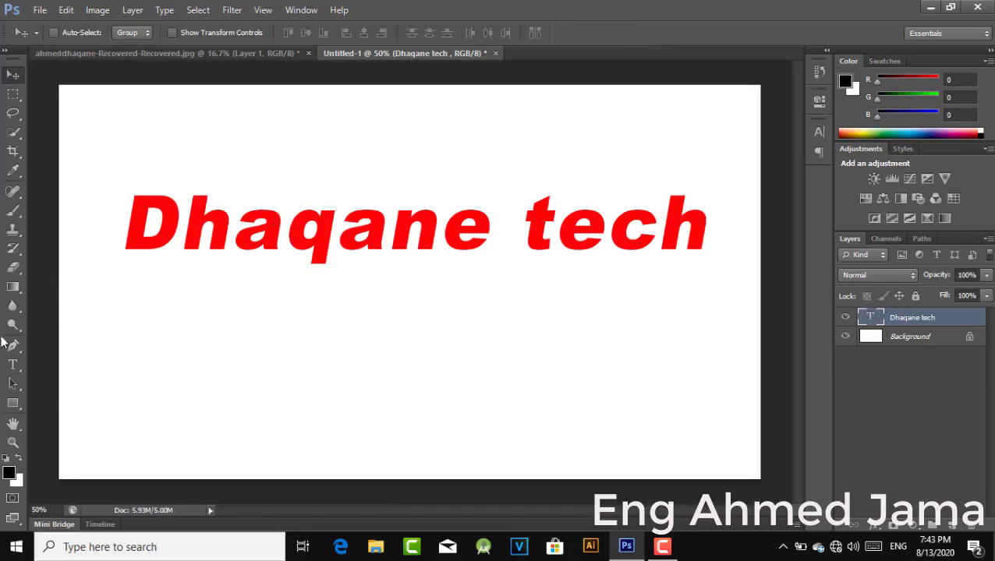
pyautogui.click(13, 366)
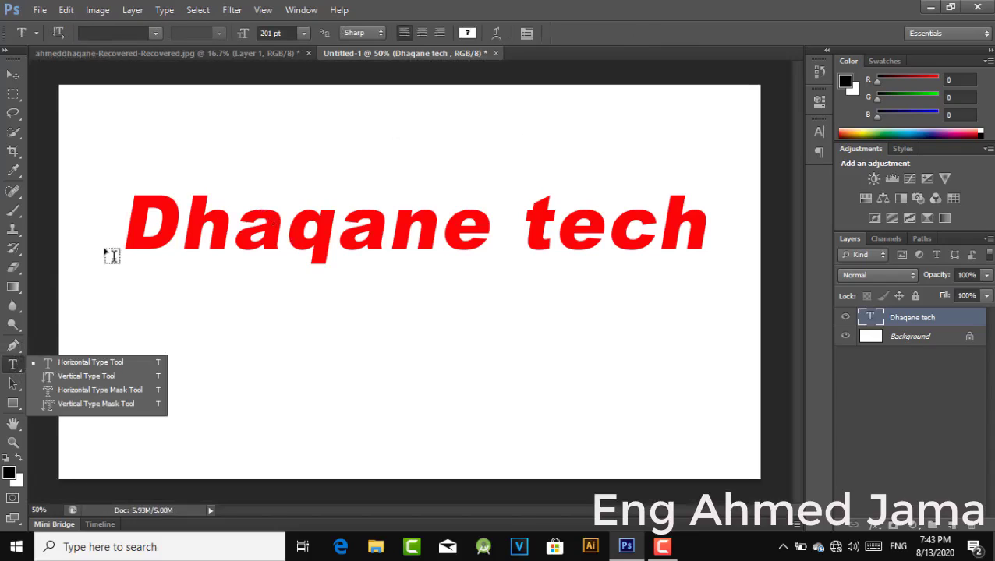
pyautogui.moveTo(131, 237); pyautogui.dragTo(550, 238)
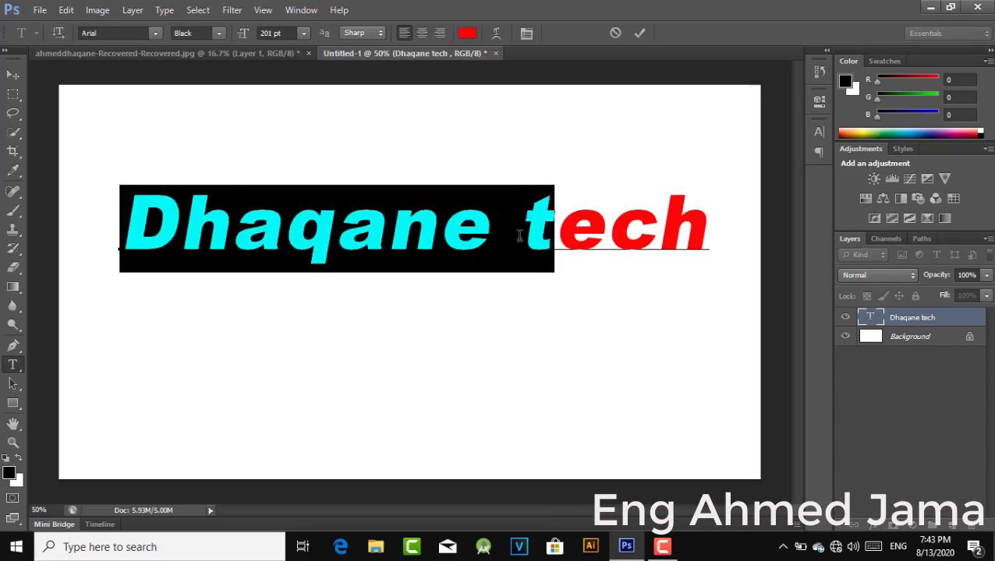
pyautogui.hotkey('shift', 'Left')
pyautogui.hotkey('shift', 'Left')
pyautogui.hotkey('shift', 'Left')
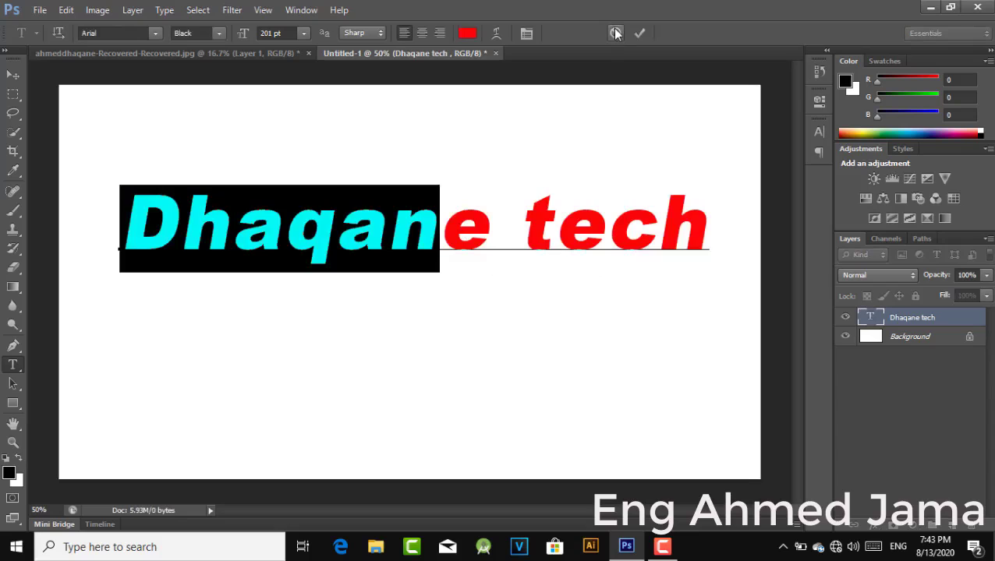
pyautogui.click(615, 32)
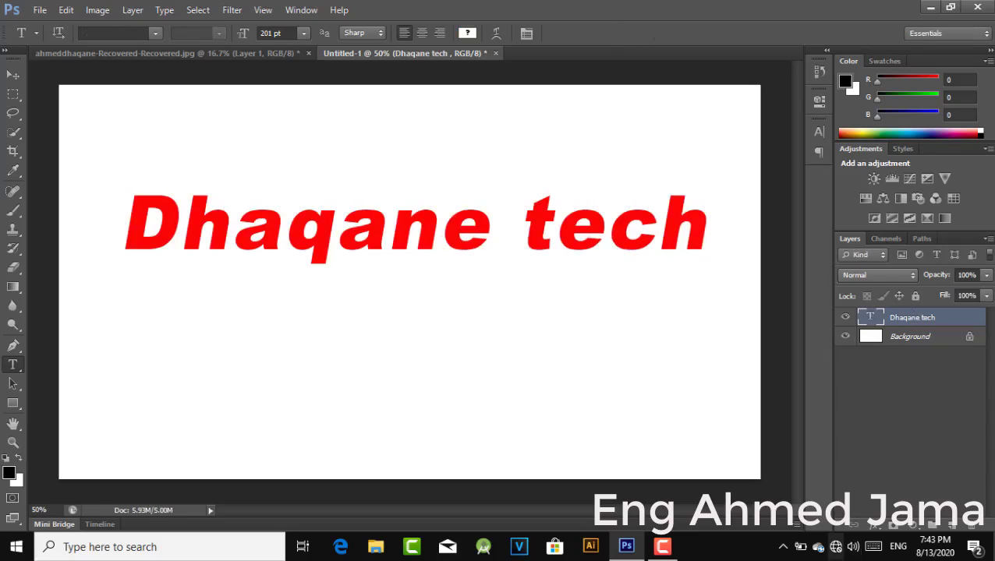
pyautogui.click(871, 528)
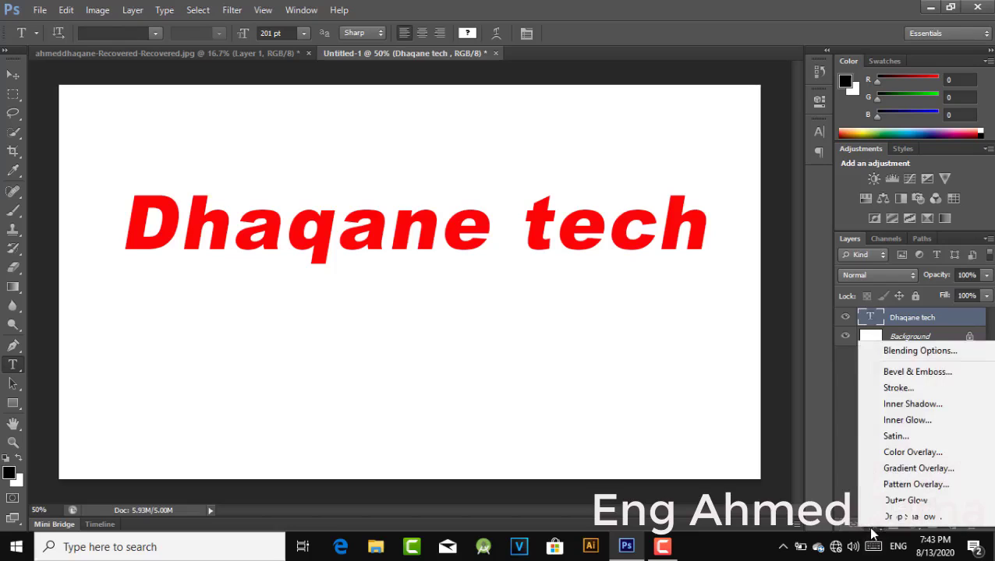
# - Open Blending Options for the Dhaqane tech text layer from its context menu
pyautogui.click(911, 355)
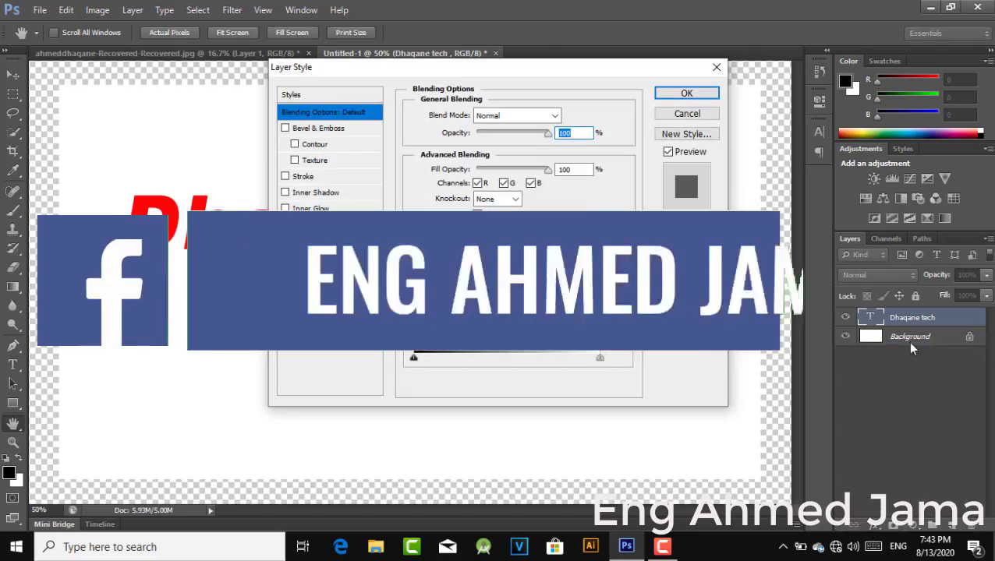
pyautogui.click(687, 116)
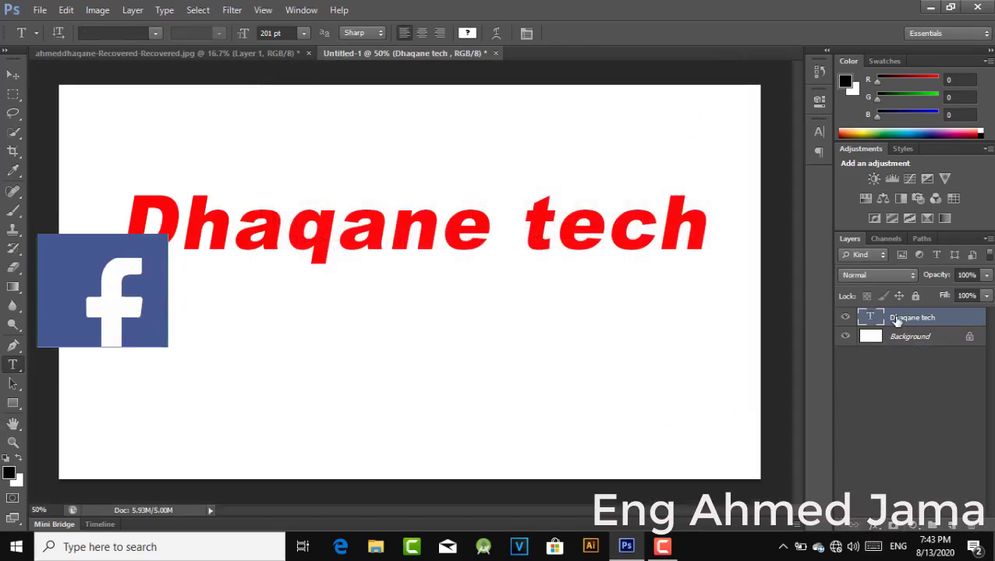
pyautogui.rightClick(896, 321)
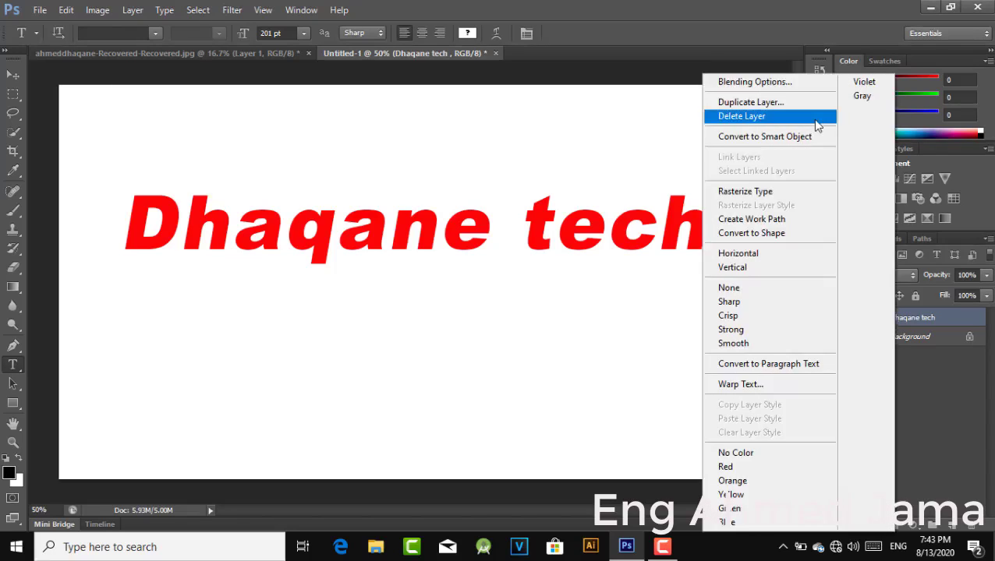
pyautogui.click(794, 88)
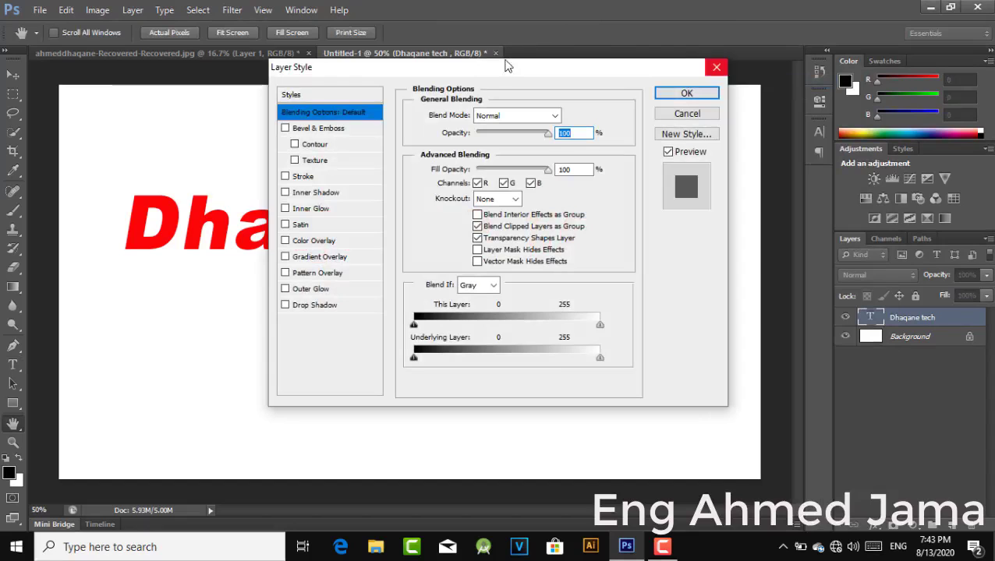
pyautogui.moveTo(504, 73); pyautogui.dragTo(763, 189)
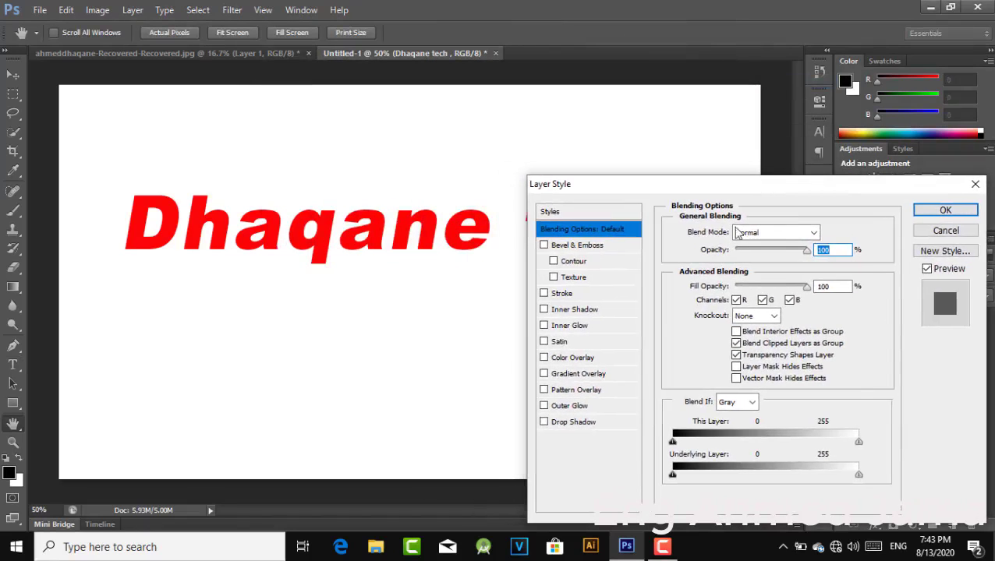
# - Enable Stroke and set the stroke colour to a vivid blue
pyautogui.click(544, 294)
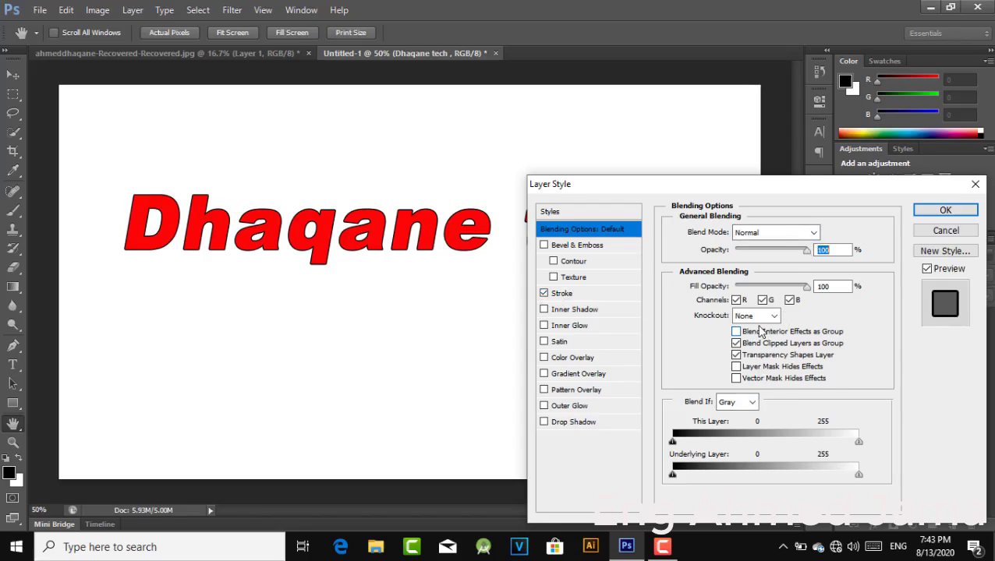
pyautogui.click(563, 295)
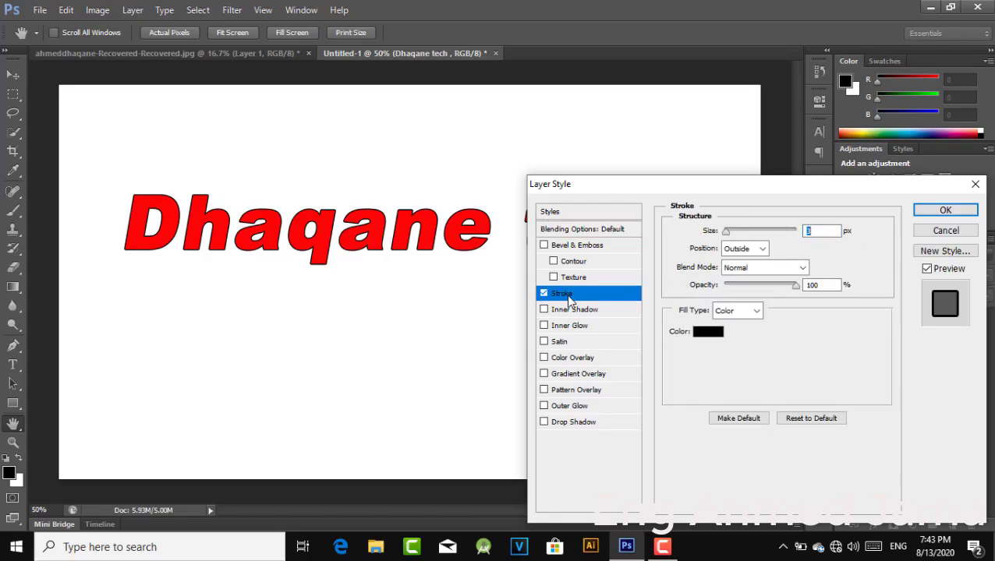
pyautogui.click(706, 333)
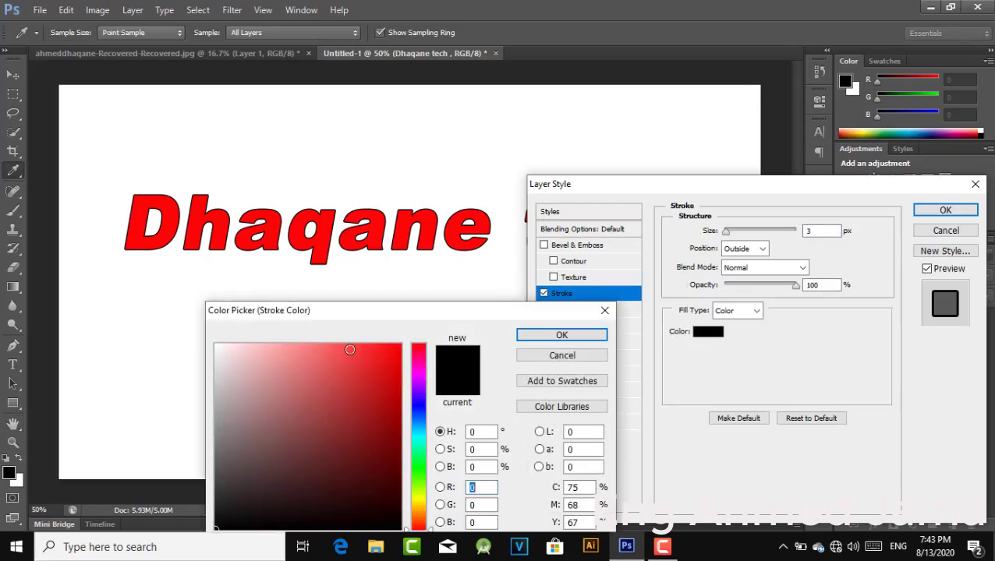
pyautogui.click(422, 409)
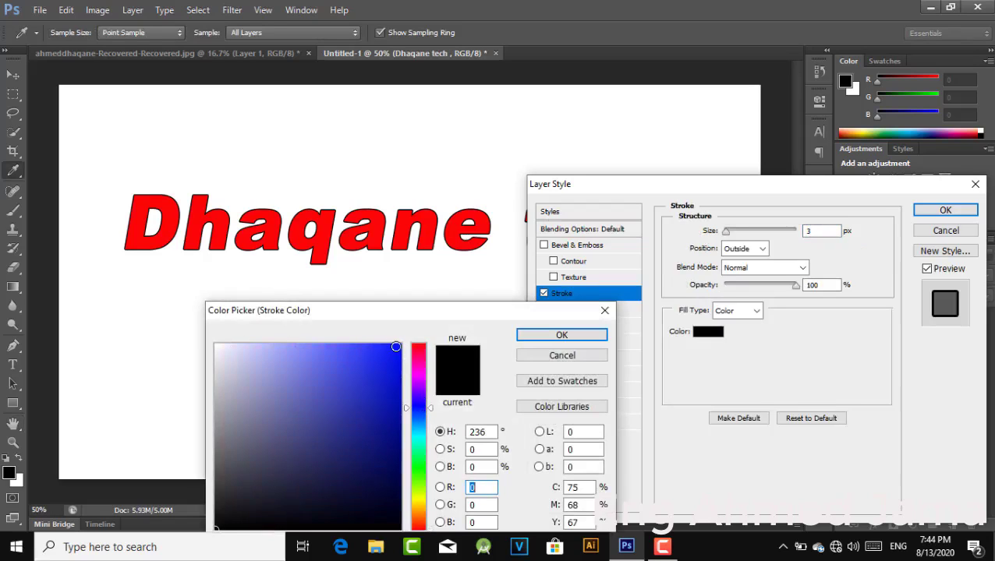
pyautogui.click(398, 346)
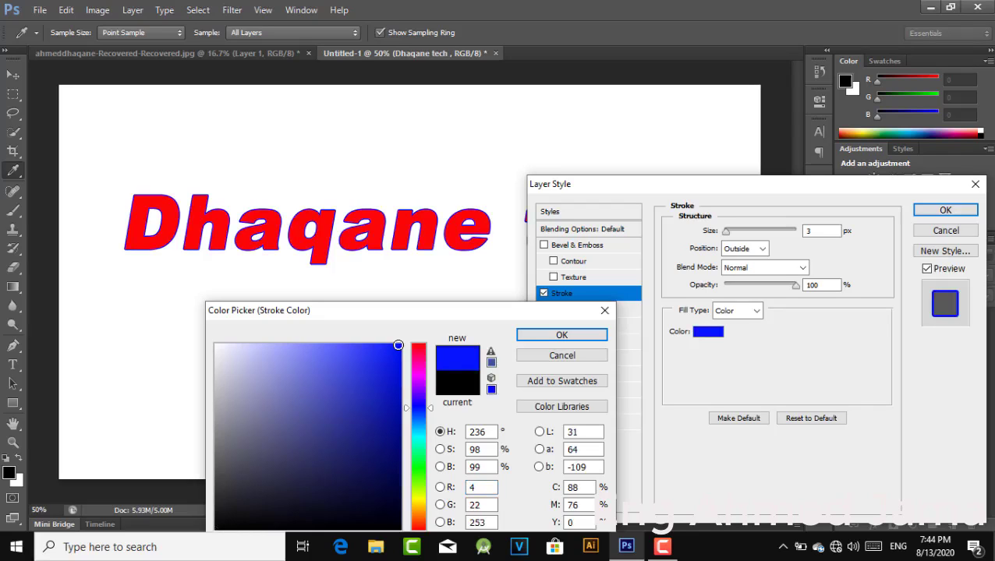
pyautogui.click(561, 335)
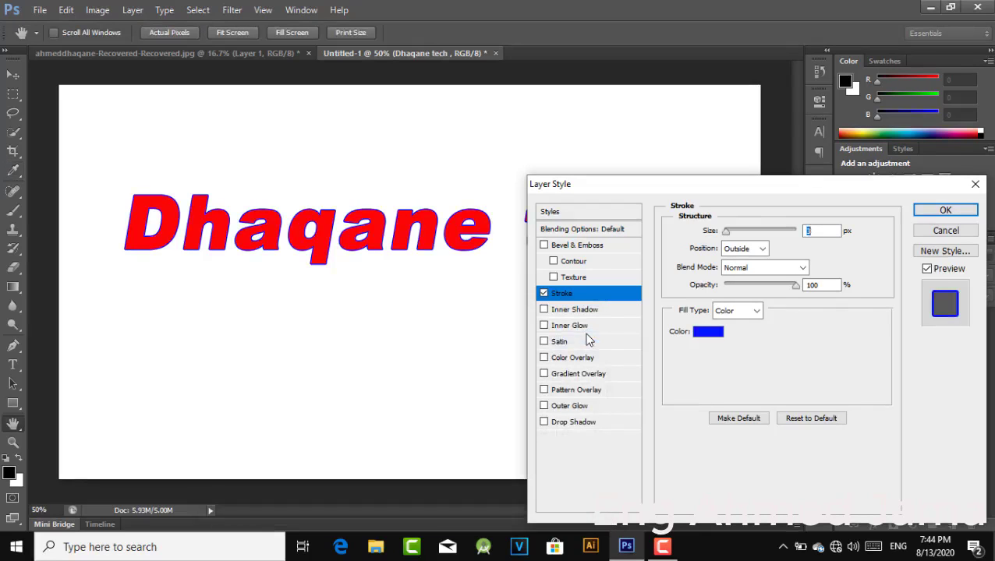
# - Try Inside and Center stroke positions, return to Outside, and set stroke size to 6 px
pyautogui.click(762, 250)
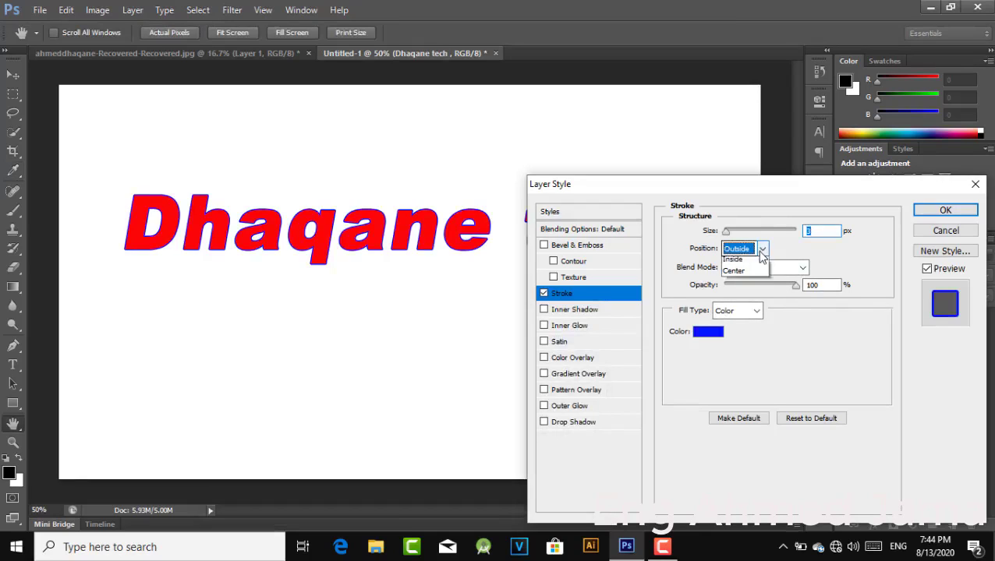
pyautogui.click(740, 274)
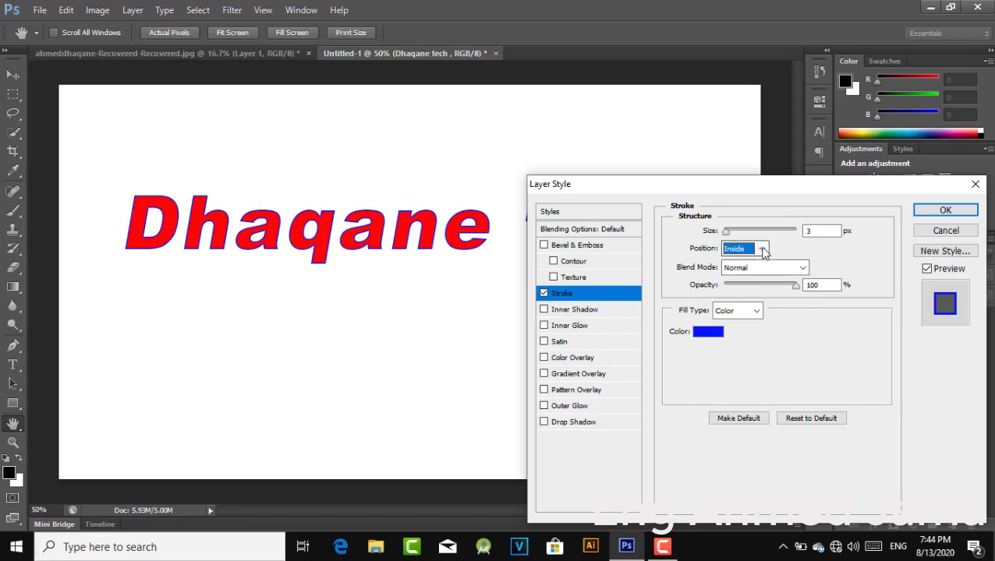
pyautogui.click(762, 249)
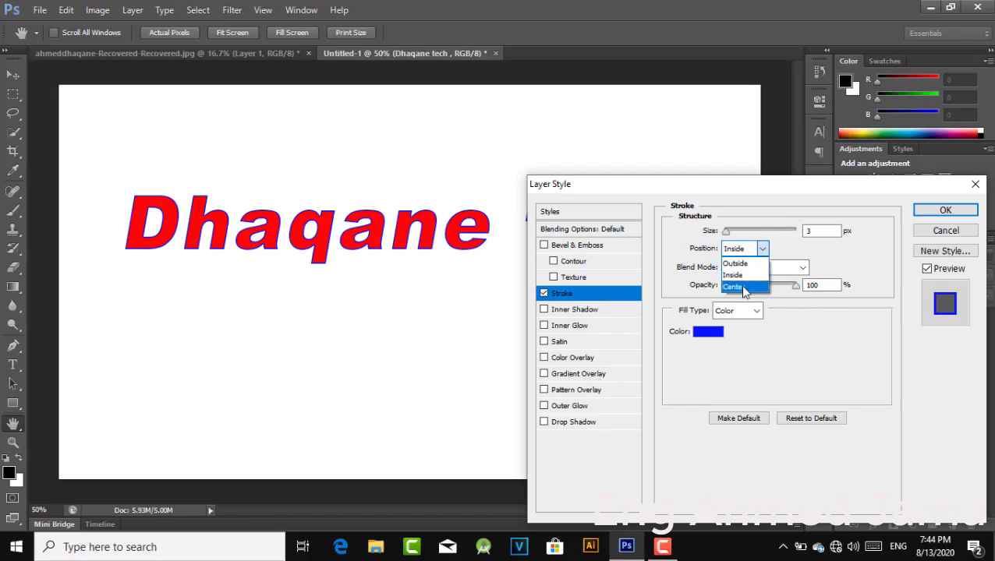
pyautogui.click(745, 287)
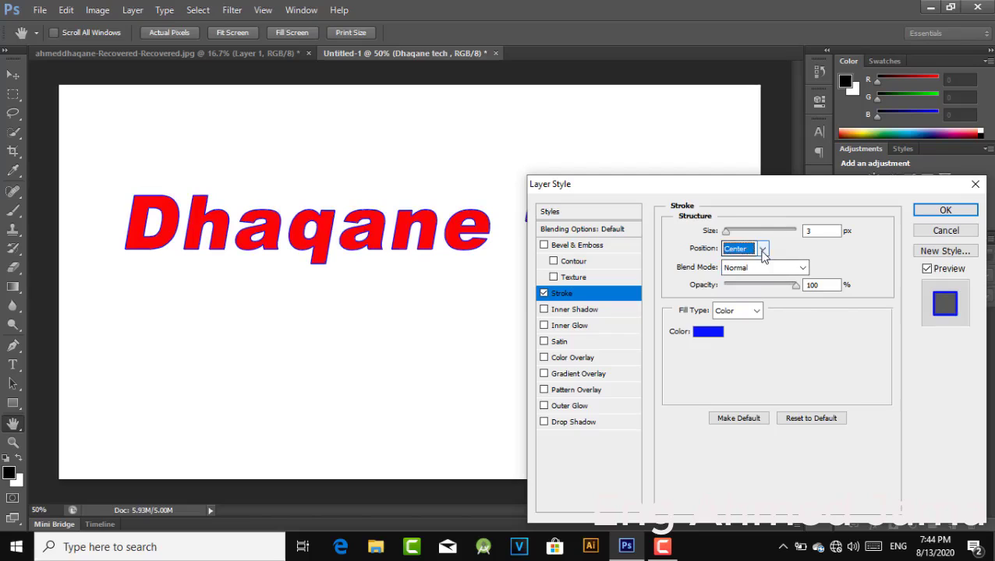
pyautogui.click(754, 249)
pyautogui.click(747, 264)
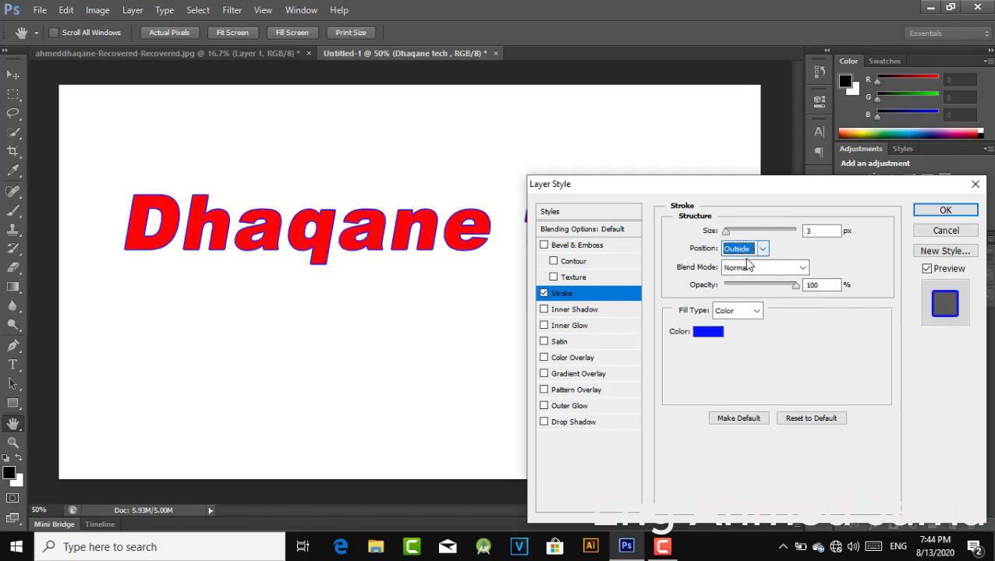
pyautogui.moveTo(726, 232)
pyautogui.mouseDown()
pyautogui.moveTo(754, 234)
pyautogui.moveTo(730, 234)
pyautogui.mouseUp()
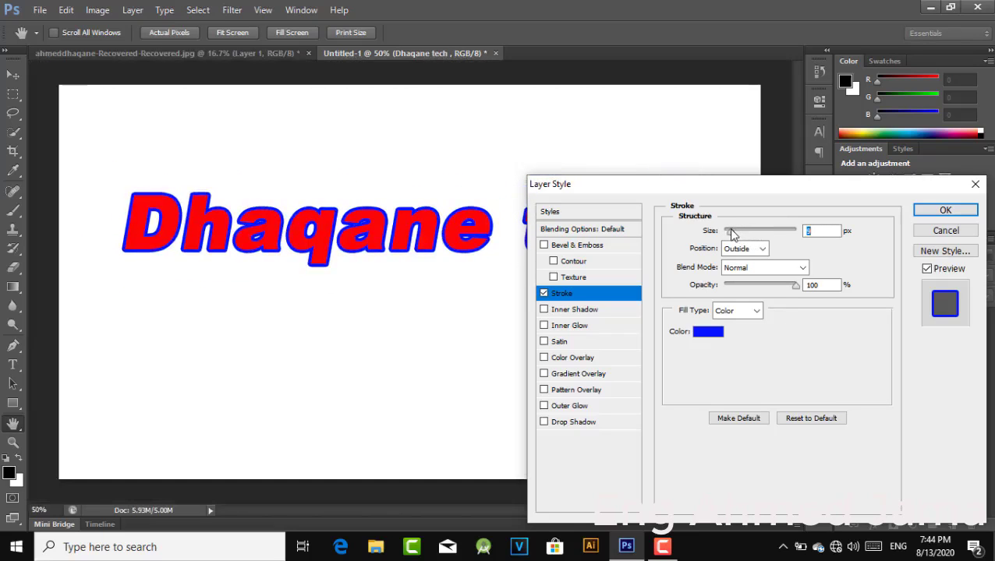
pyautogui.moveTo(730, 235); pyautogui.dragTo(743, 234)
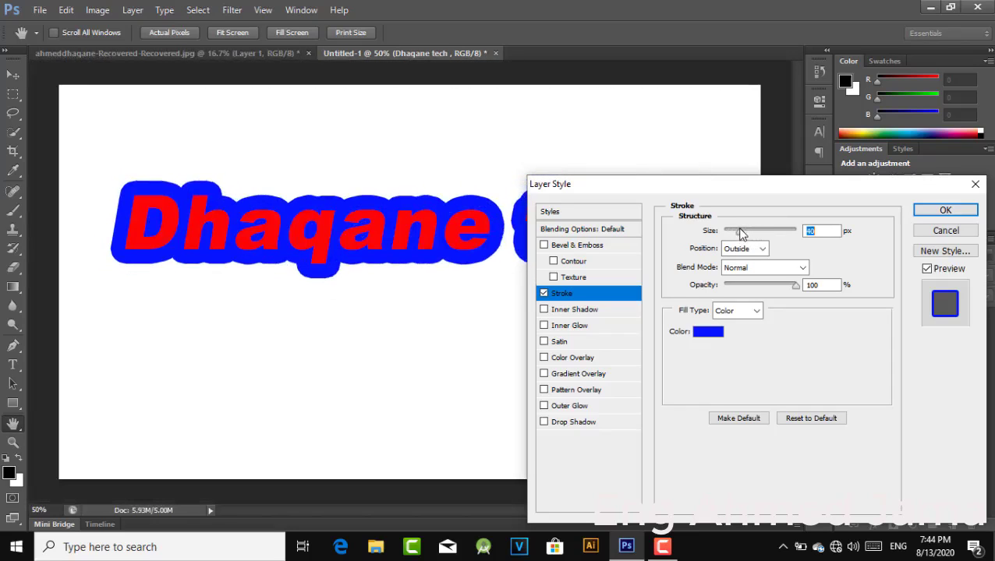
pyautogui.moveTo(741, 234); pyautogui.dragTo(730, 234)
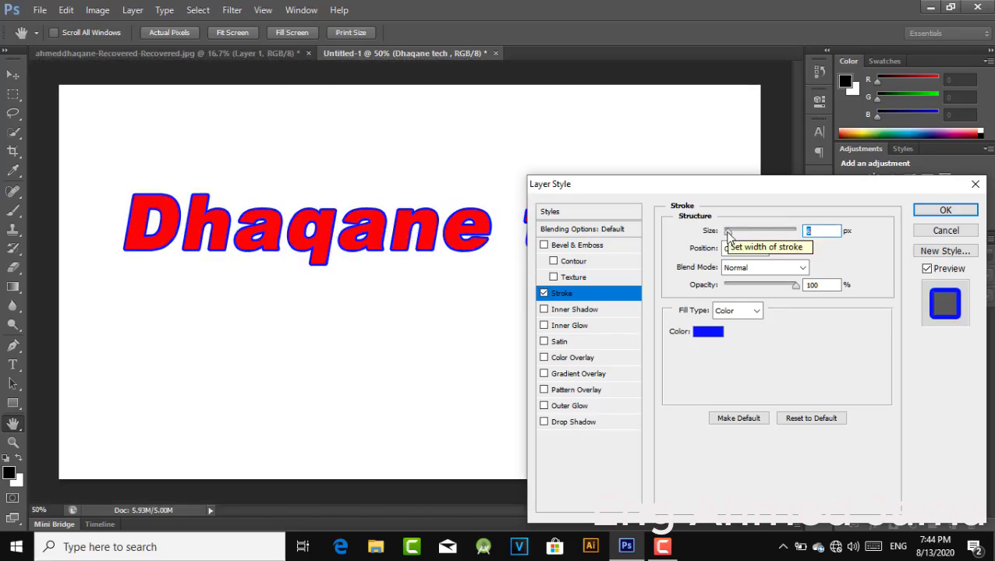
# - Try a near-white stroke colour, then change the stroke colour to black
pyautogui.click(710, 334)
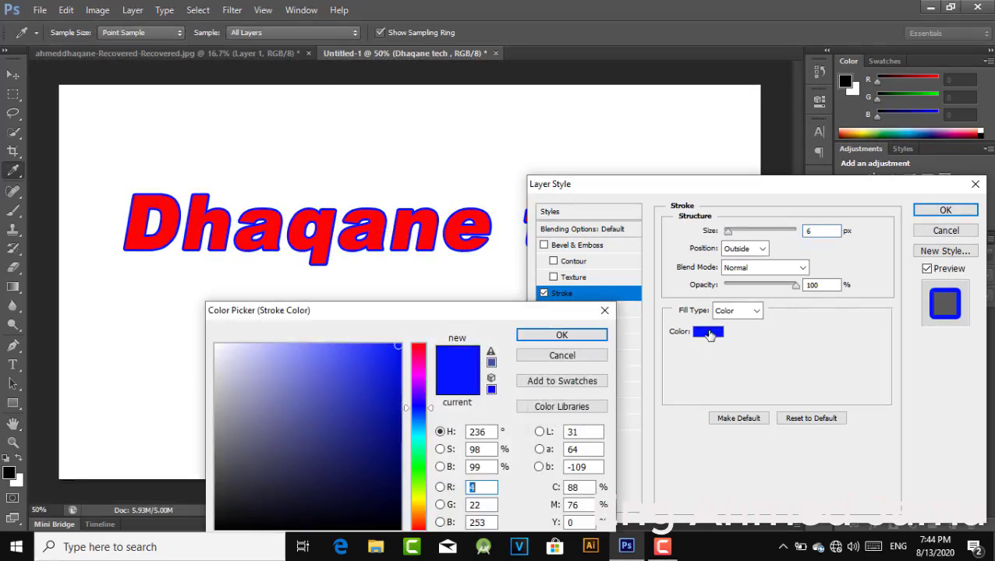
pyautogui.click(216, 348)
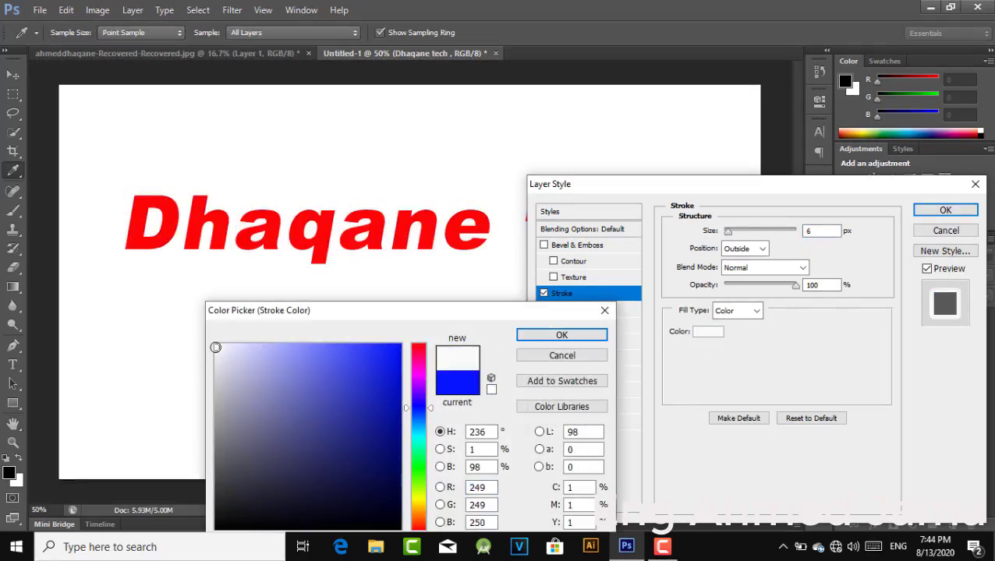
pyautogui.click(551, 336)
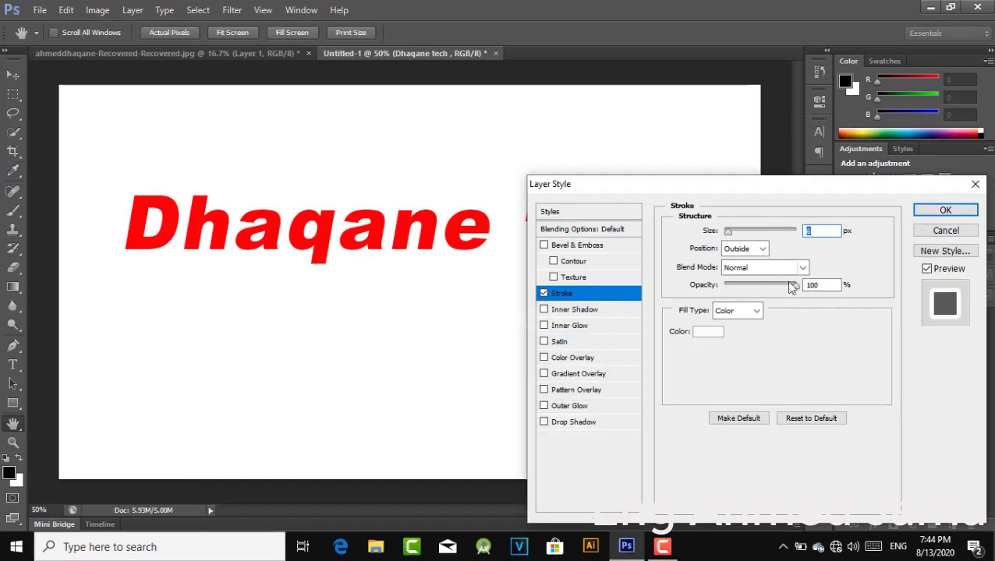
pyautogui.click(705, 337)
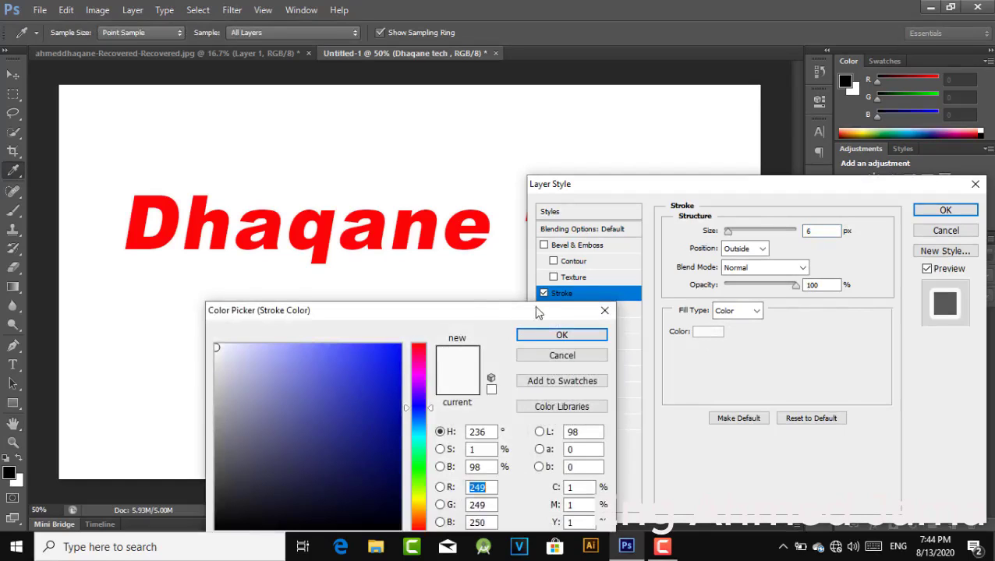
pyautogui.moveTo(490, 313); pyautogui.dragTo(502, 131)
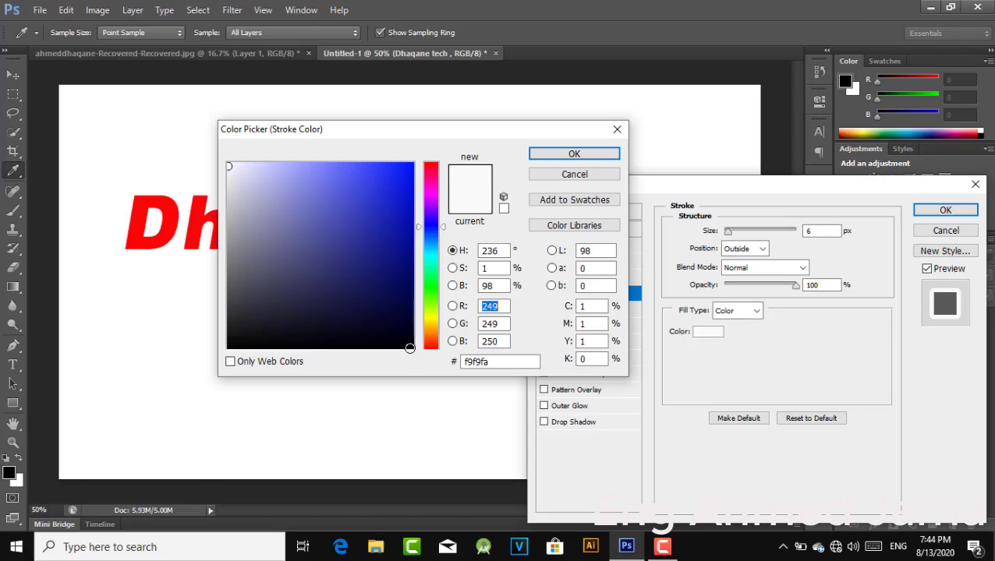
pyautogui.click(409, 348)
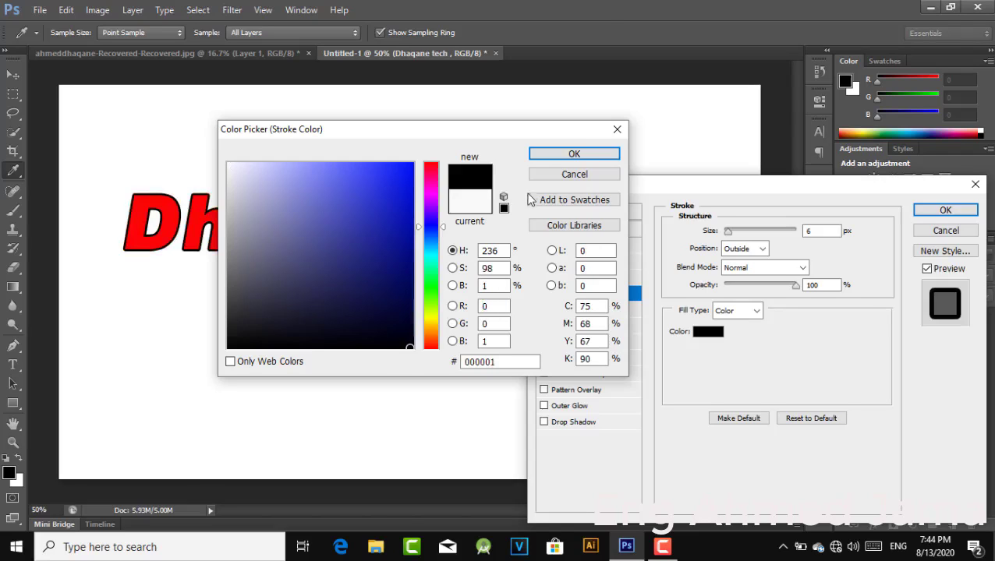
pyautogui.click(577, 155)
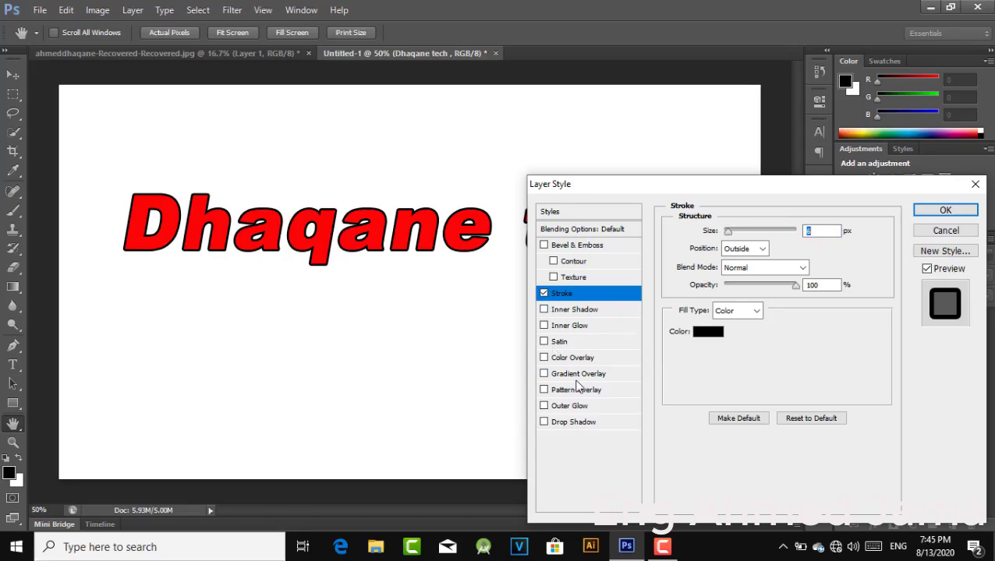
# - Add a blue Darken drop shadow at 100% opacity with size about 57 px
pyautogui.click(574, 426)
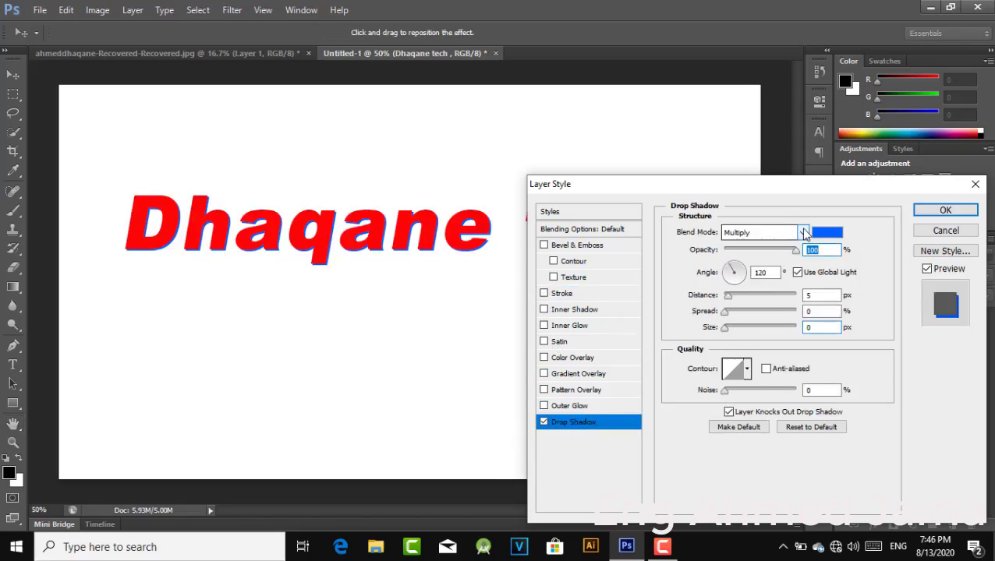
pyautogui.click(804, 232)
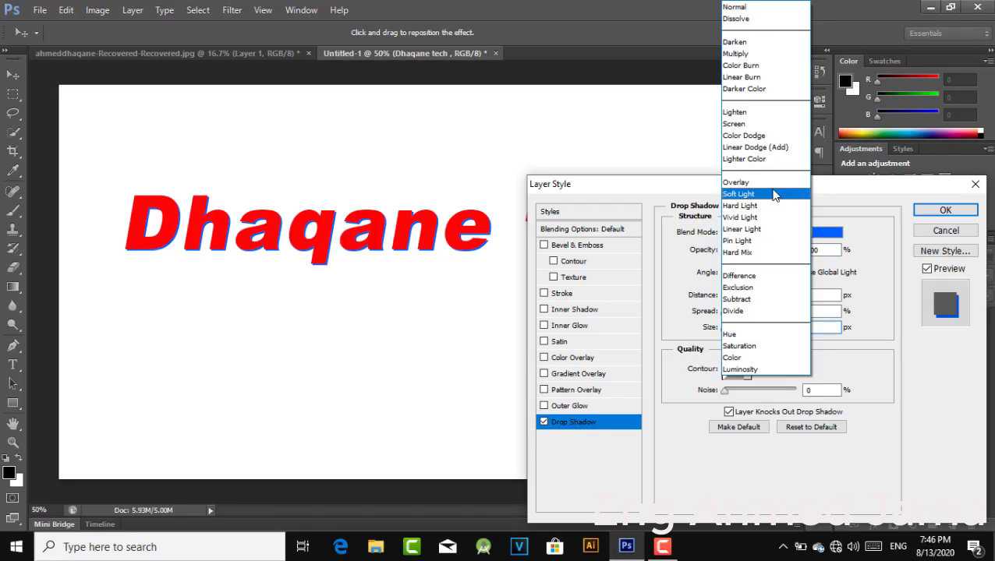
pyautogui.click(735, 42)
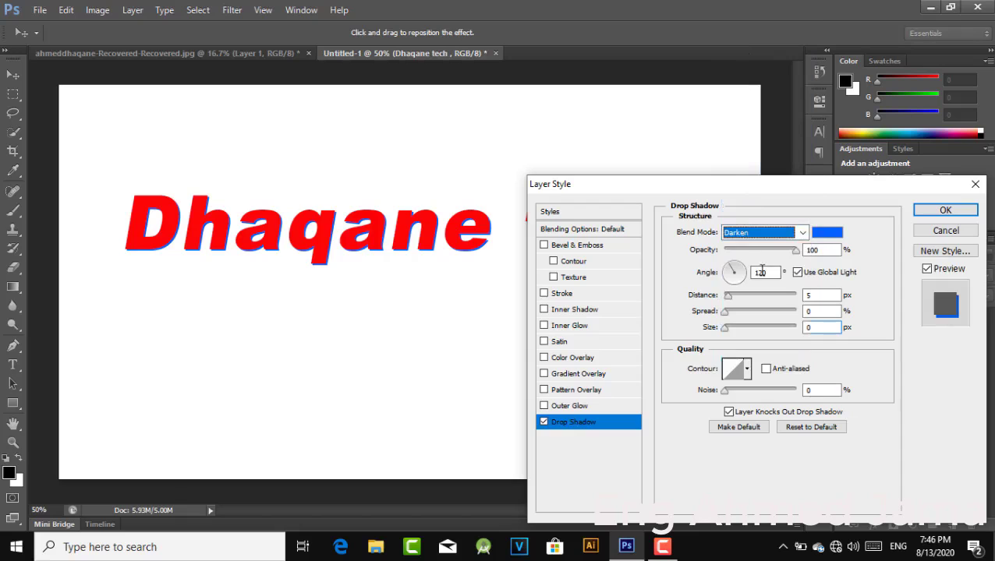
pyautogui.moveTo(796, 255)
pyautogui.mouseDown()
pyautogui.moveTo(726, 251)
pyautogui.moveTo(797, 257)
pyautogui.mouseUp()
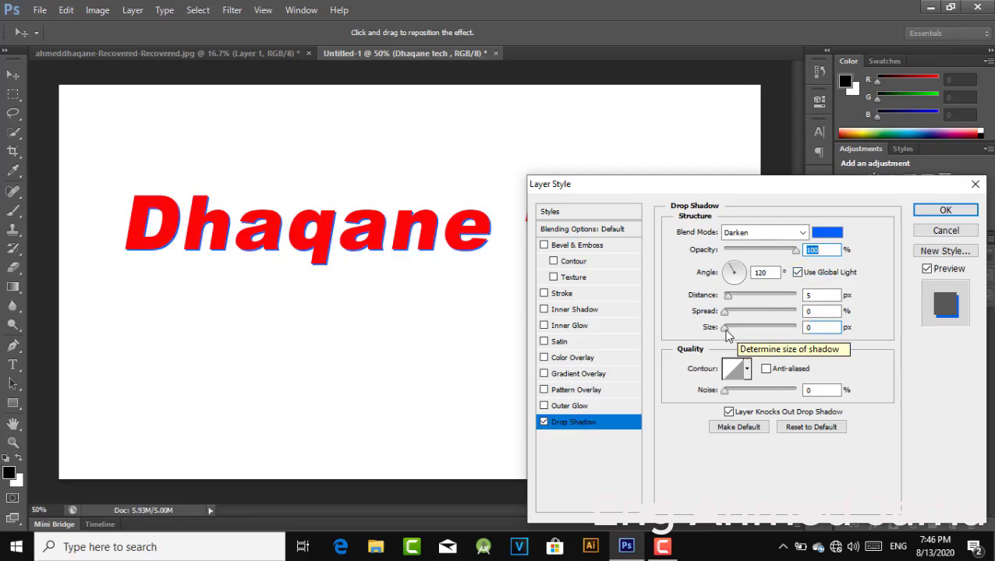
pyautogui.moveTo(725, 328)
pyautogui.mouseDown()
pyautogui.moveTo(769, 328)
pyautogui.moveTo(730, 328)
pyautogui.moveTo(771, 338)
pyautogui.moveTo(733, 333)
pyautogui.moveTo(770, 340)
pyautogui.moveTo(745, 335)
pyautogui.mouseUp()
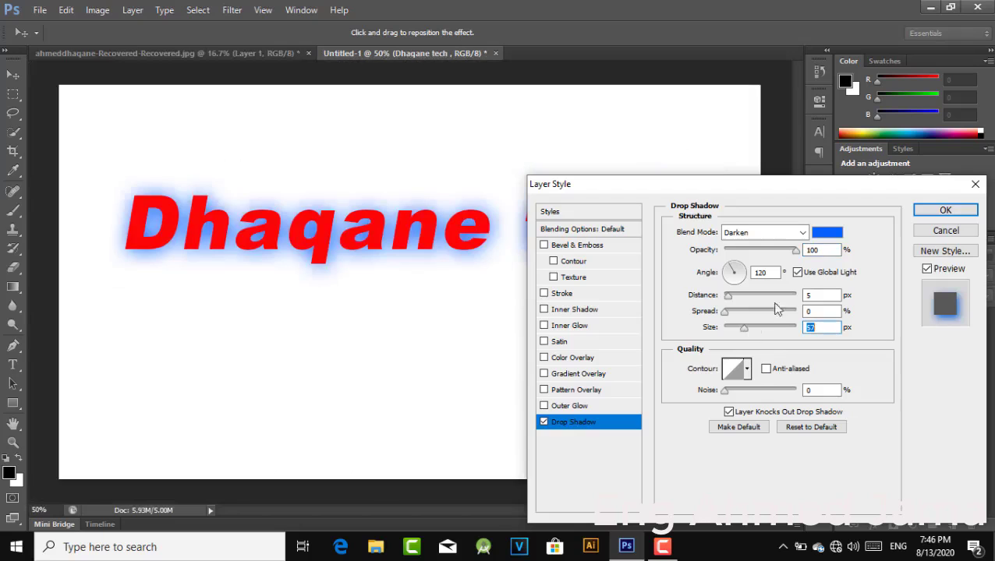
# - Change the drop shadow colour to black and enlarge the shadow size
pyautogui.click(823, 234)
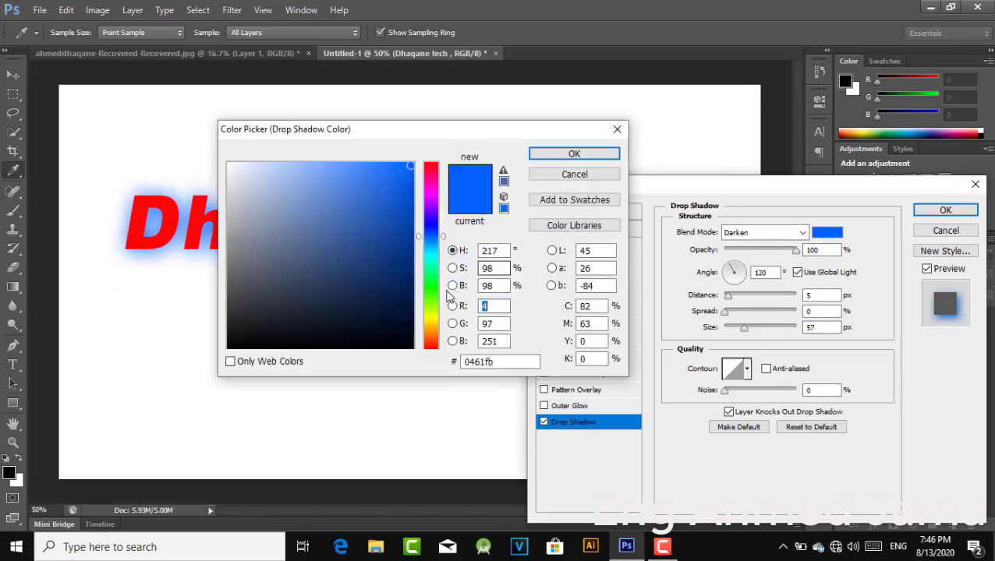
pyautogui.click(409, 345)
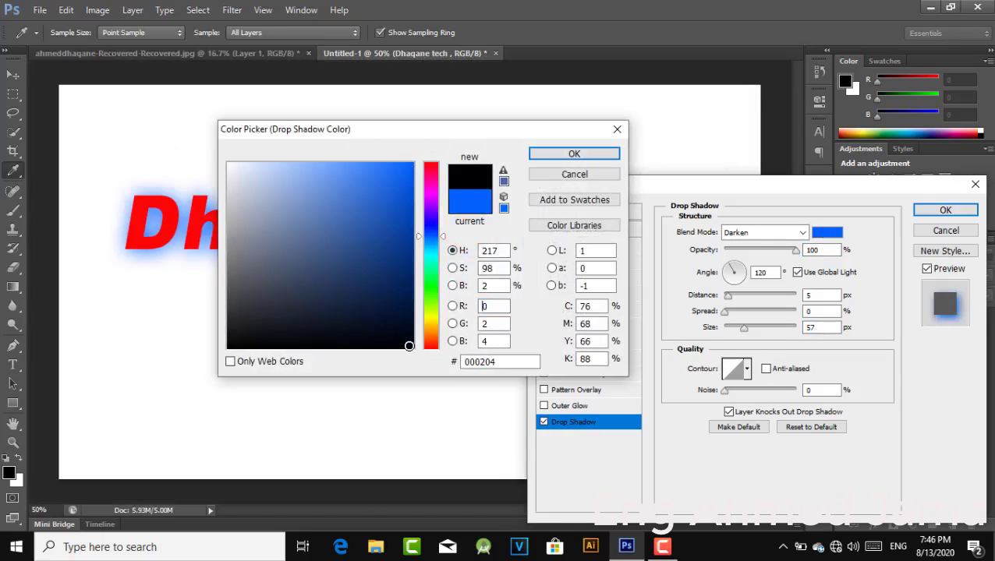
pyautogui.click(548, 156)
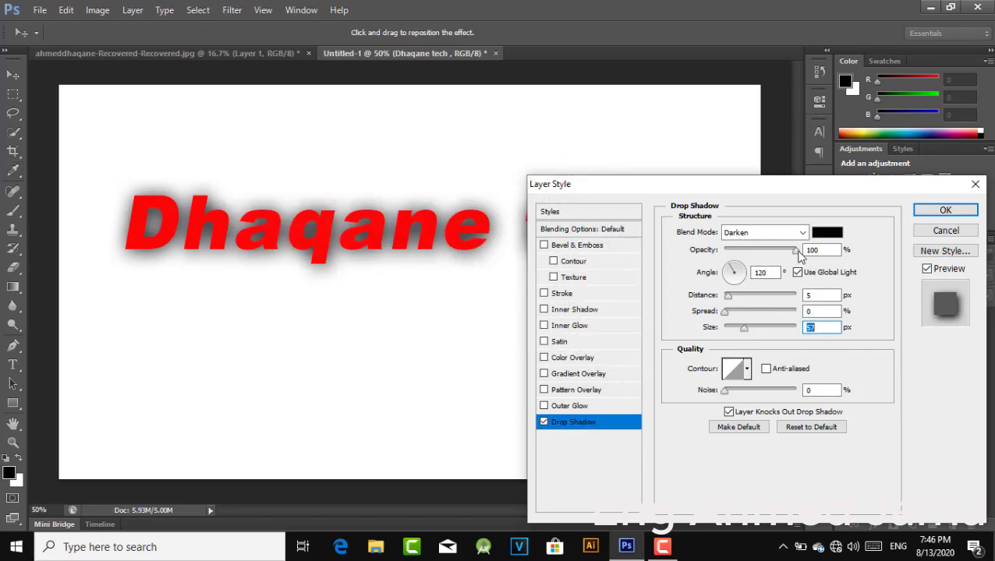
pyautogui.moveTo(796, 251)
pyautogui.mouseDown()
pyautogui.moveTo(729, 251)
pyautogui.moveTo(796, 251)
pyautogui.mouseUp()
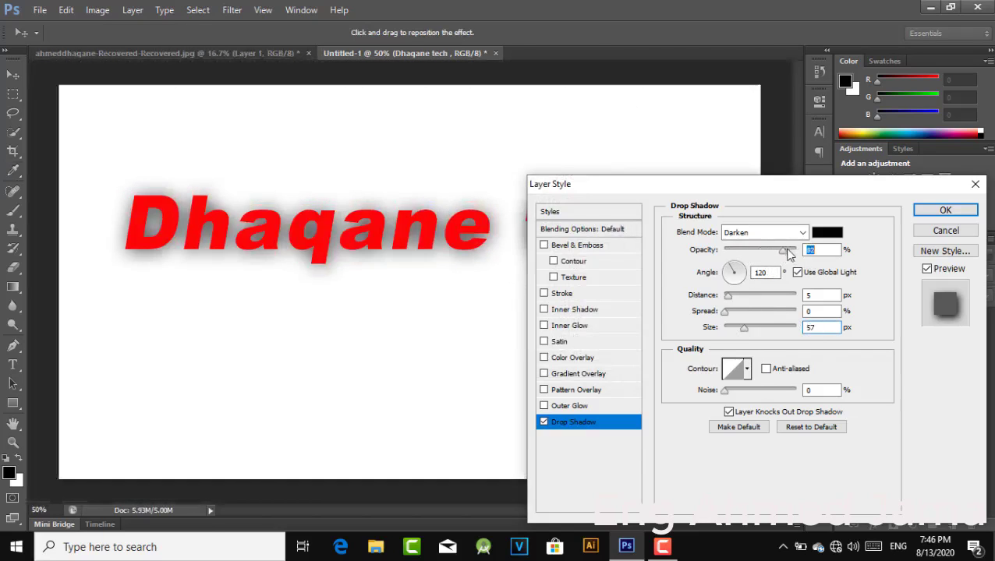
pyautogui.click(725, 390)
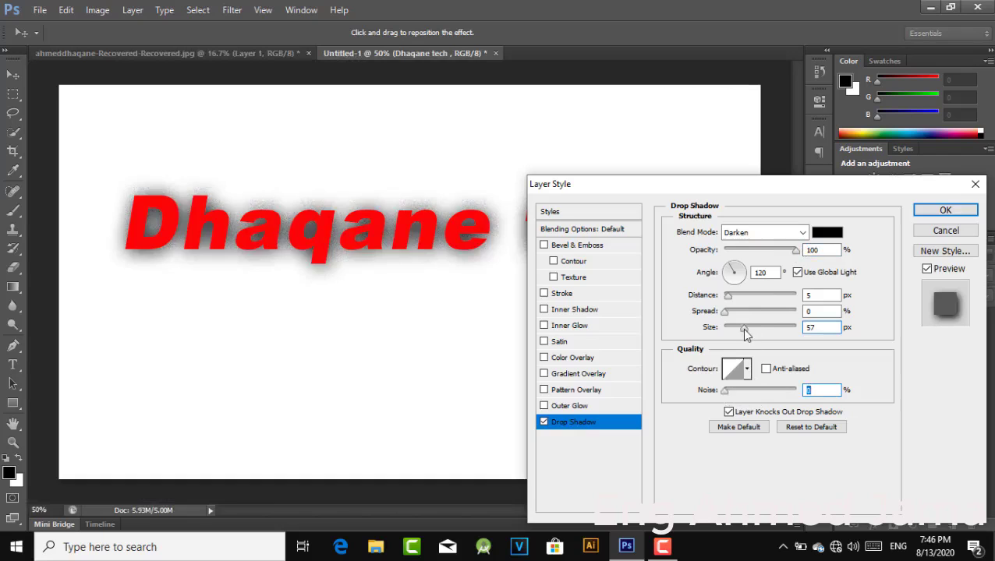
pyautogui.moveTo(744, 329)
pyautogui.mouseDown()
pyautogui.moveTo(785, 331)
pyautogui.moveTo(714, 328)
pyautogui.moveTo(777, 329)
pyautogui.mouseUp()
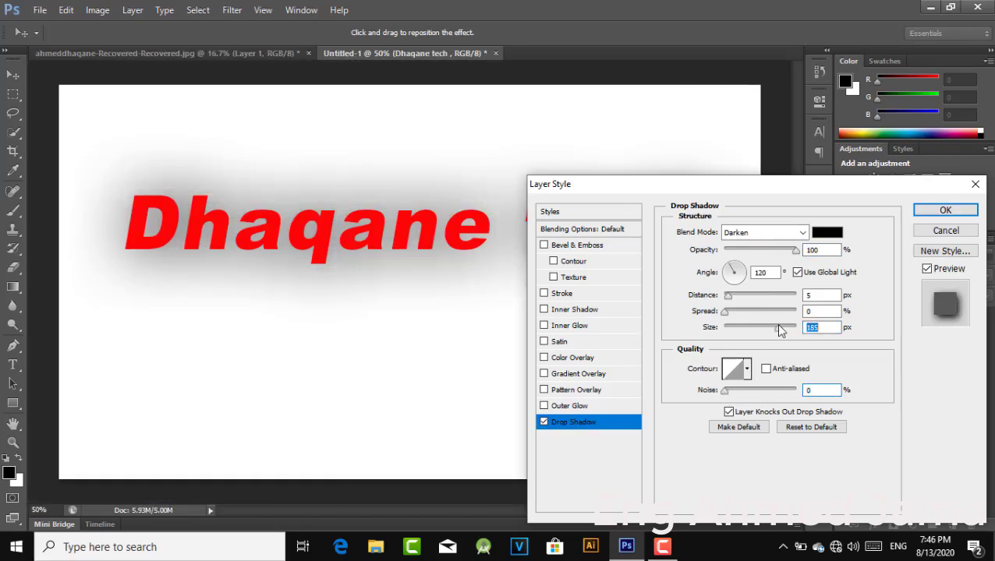
# - Set the shadow blend mode to Normal at size 109 px, then turn Drop Shadow off
pyautogui.click(804, 233)
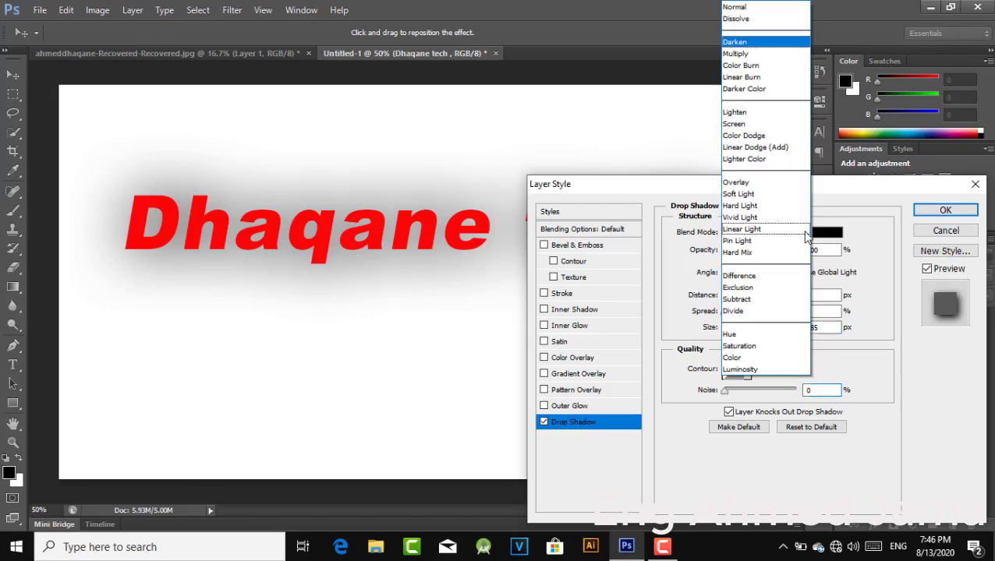
pyautogui.click(743, 10)
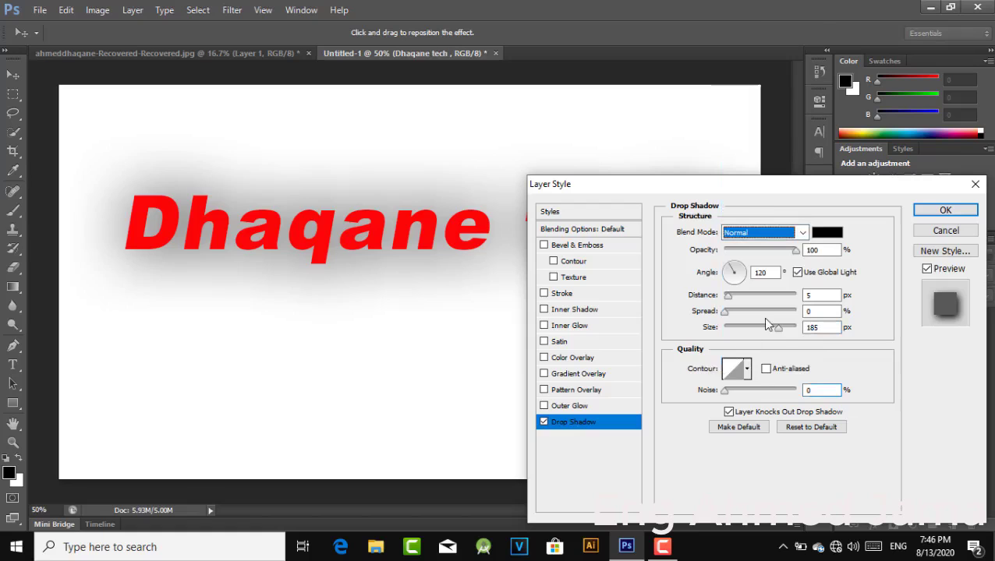
pyautogui.moveTo(780, 332); pyautogui.dragTo(741, 331)
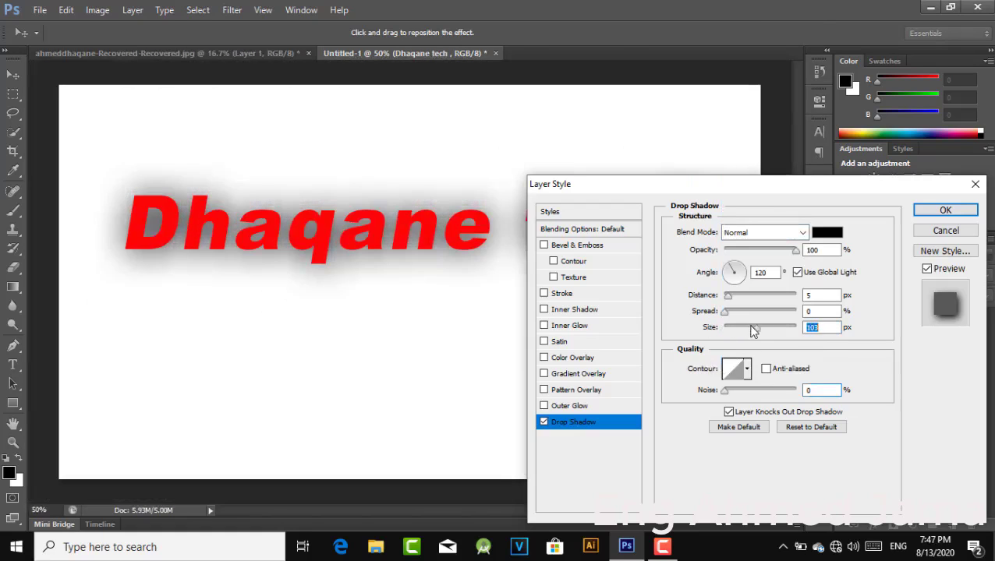
pyautogui.moveTo(741, 331); pyautogui.dragTo(759, 328)
pyautogui.click(544, 422)
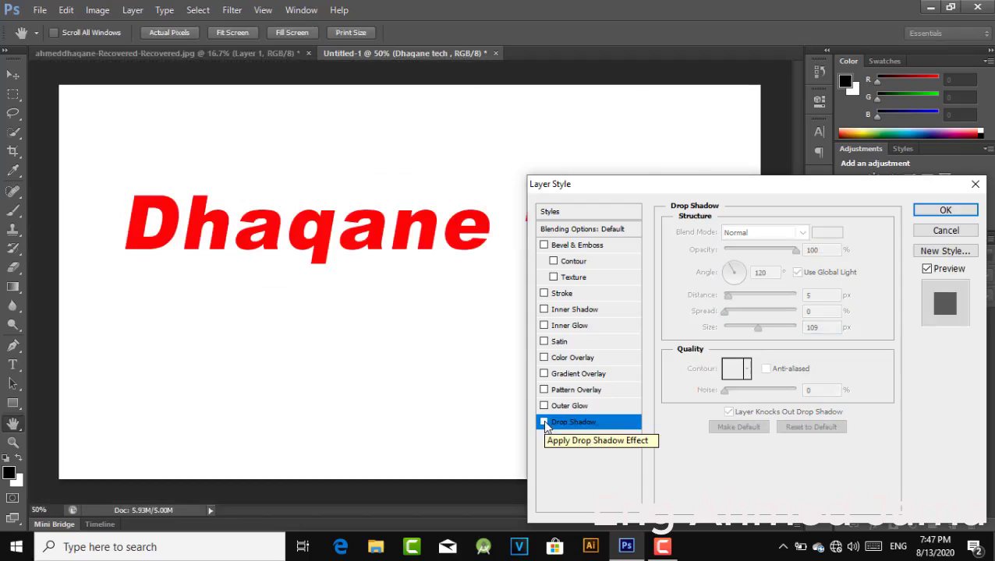
# - Try a dark red #350707 Color Overlay, compare it on and off, then disable it
pyautogui.click(544, 357)
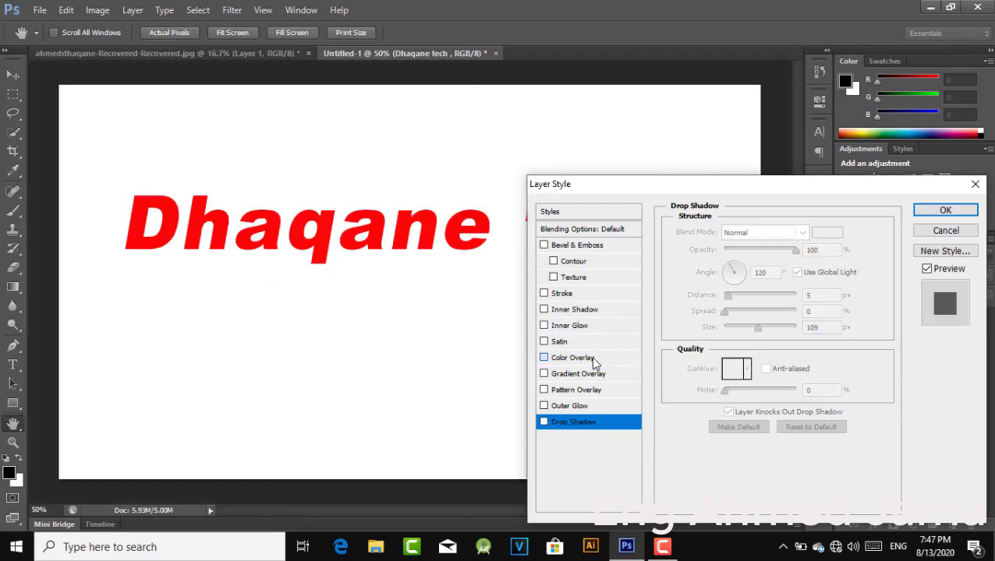
pyautogui.click(577, 357)
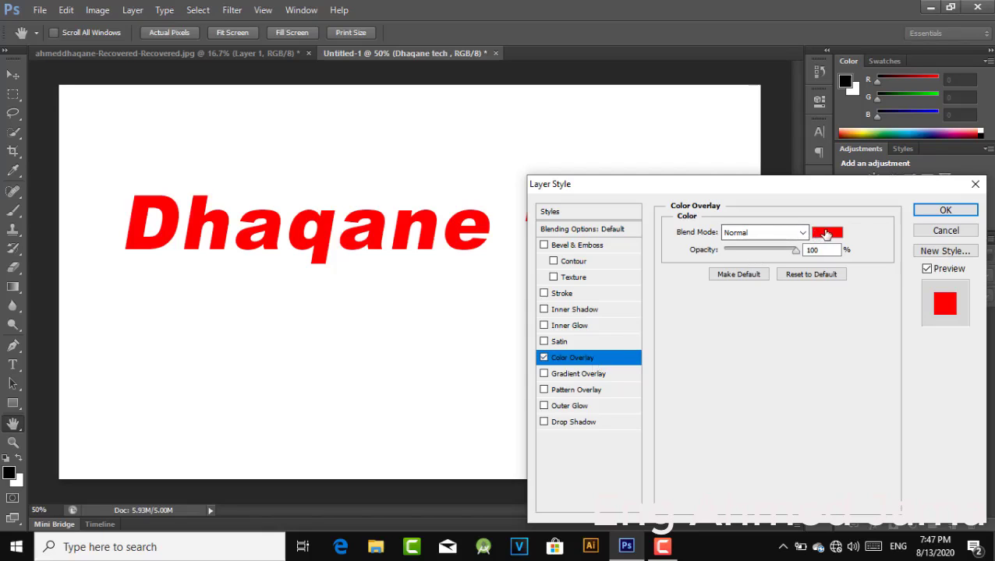
pyautogui.click(826, 232)
pyautogui.click(390, 310)
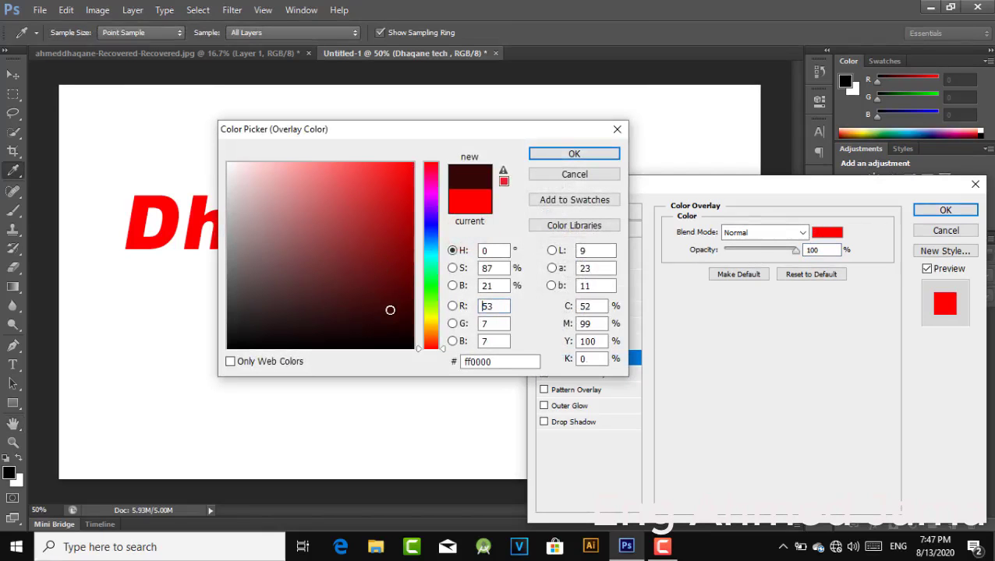
pyautogui.click(552, 154)
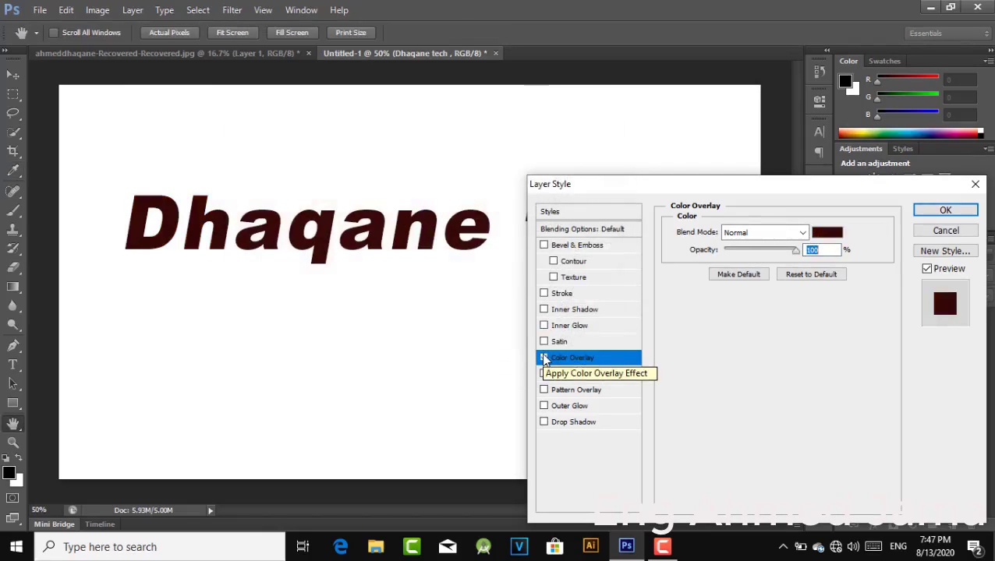
pyautogui.click(544, 358)
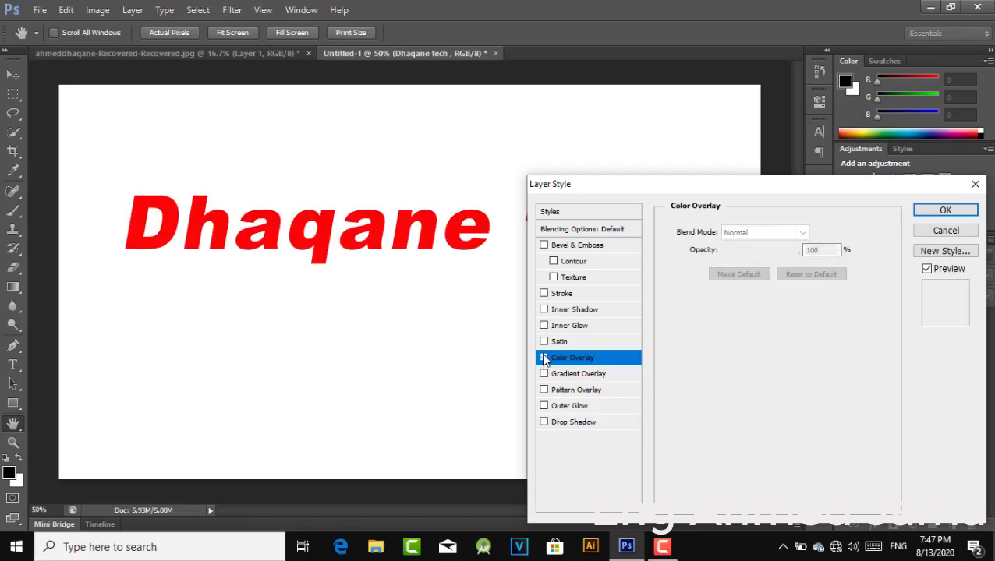
pyautogui.click(545, 358)
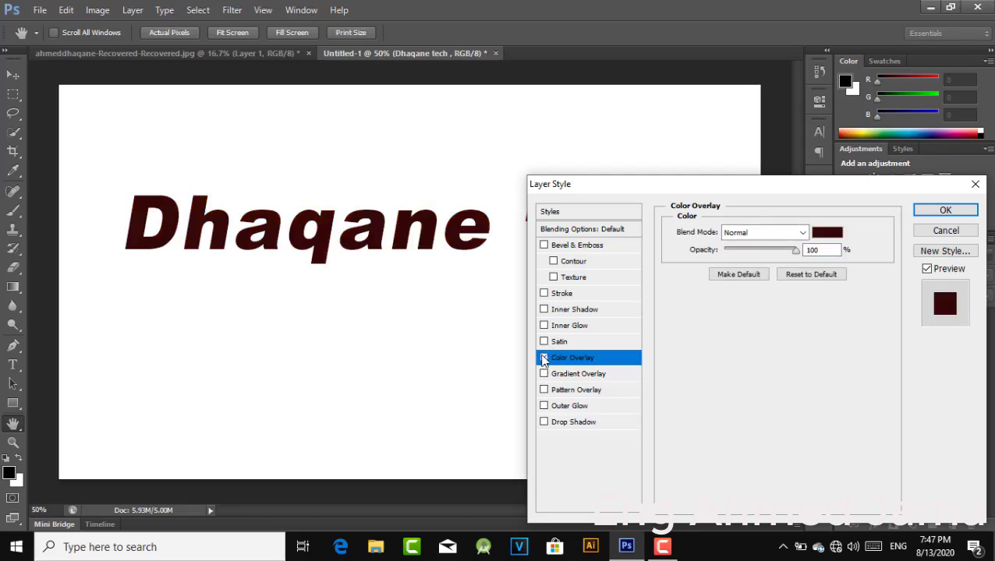
pyautogui.click(544, 358)
# - Try Bevel & Emboss at 1000% depth, uncheck it, and close Layer Style with OK
pyautogui.click(545, 245)
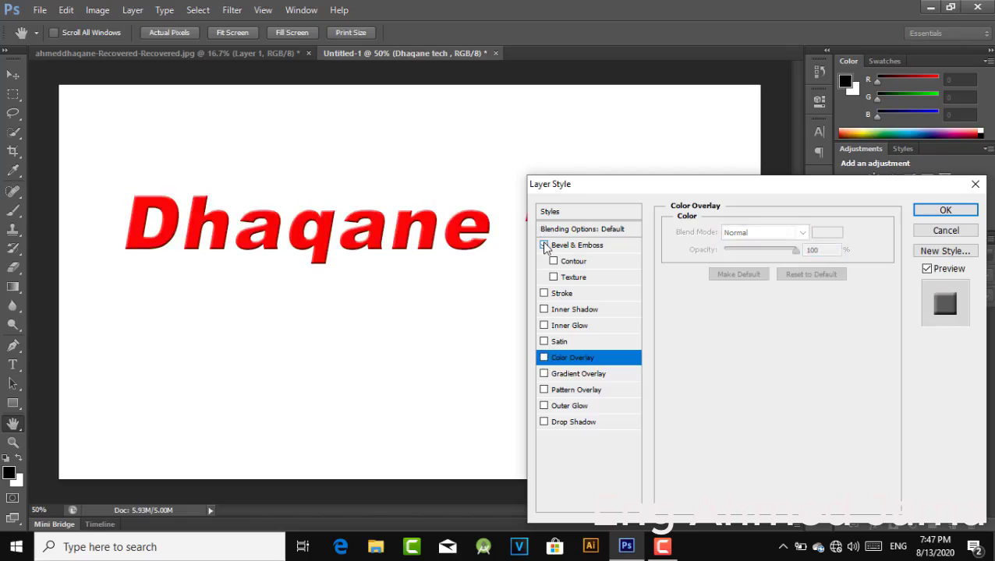
pyautogui.click(585, 247)
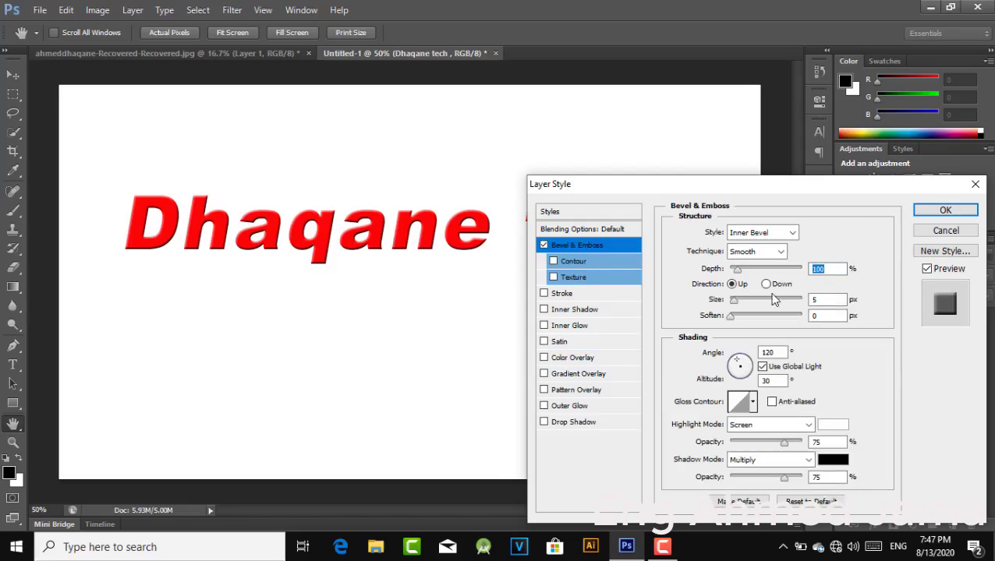
pyautogui.moveTo(739, 274); pyautogui.dragTo(782, 276)
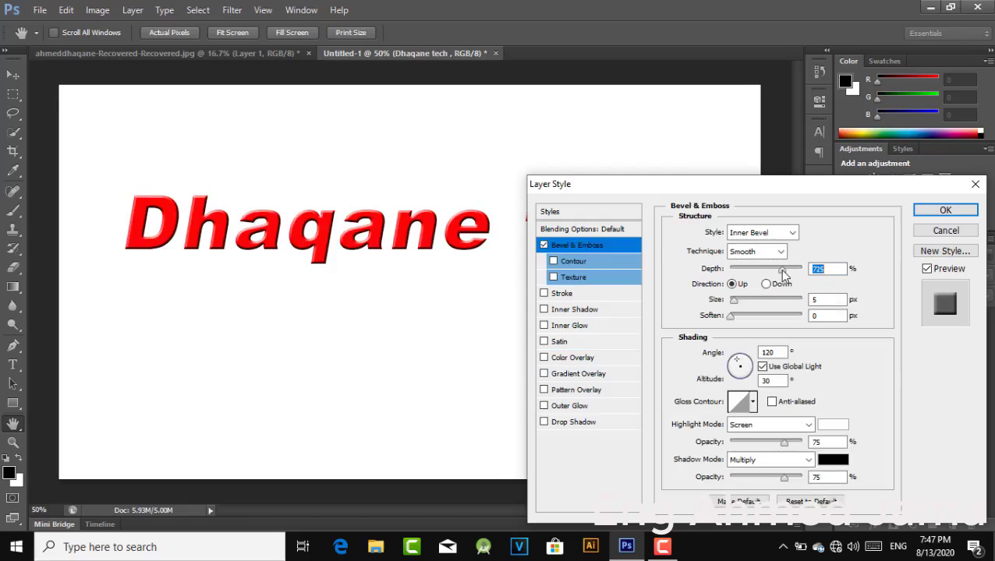
pyautogui.moveTo(784, 276); pyautogui.dragTo(848, 283)
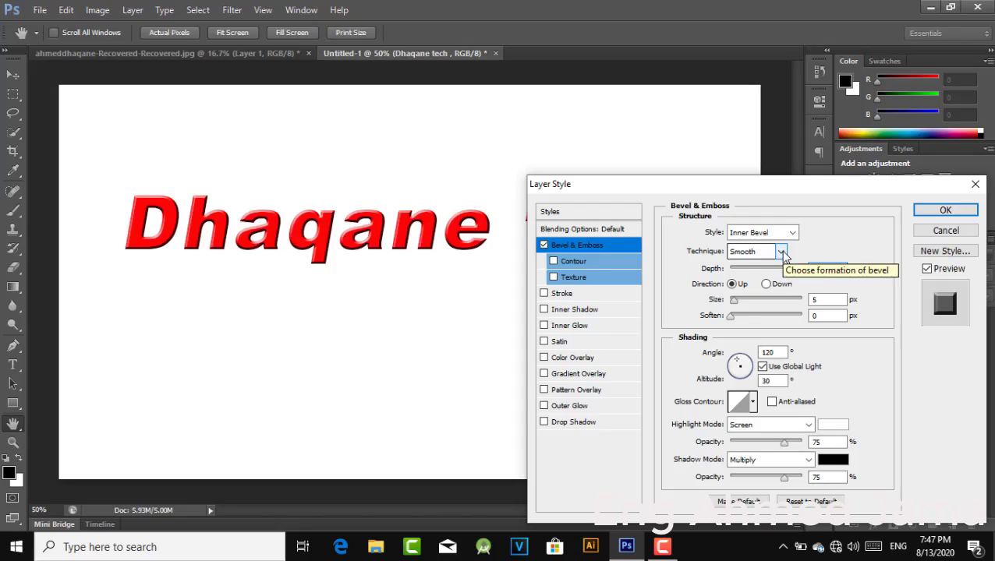
pyautogui.click(543, 246)
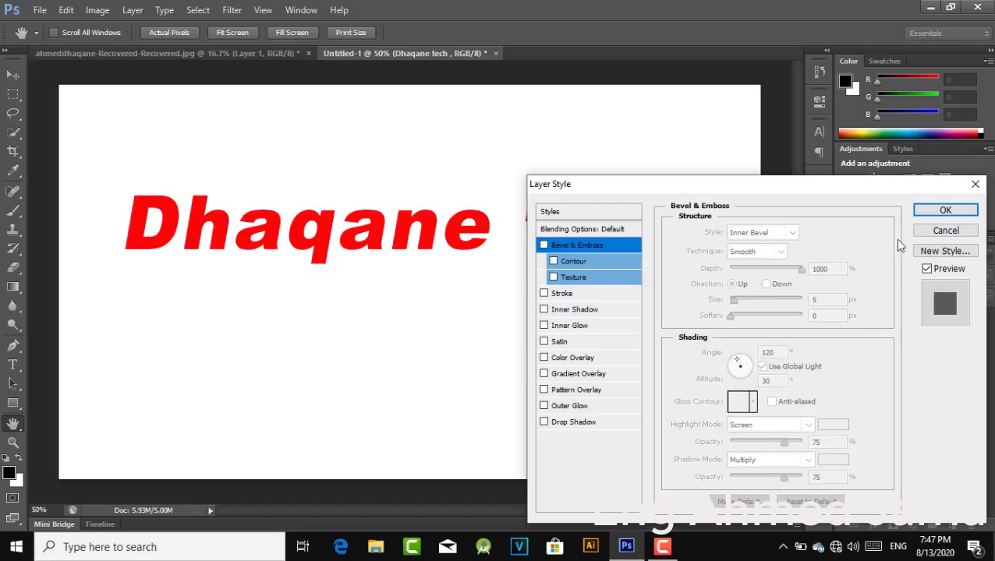
pyautogui.click(932, 212)
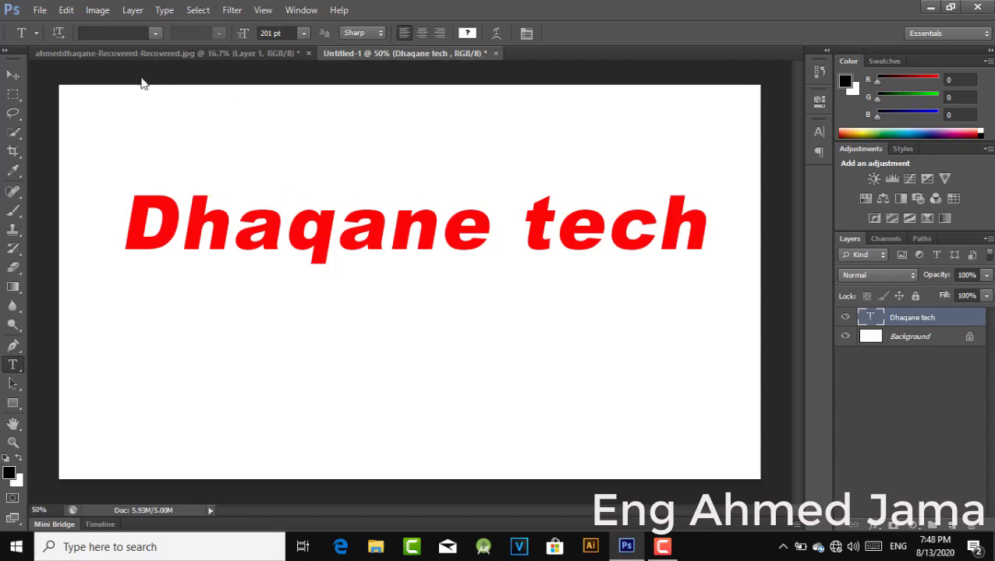
# - Drag the cut-out portrait into the Dhaqane tech document as Layer 1, lowered over the text
pyautogui.click(166, 56)
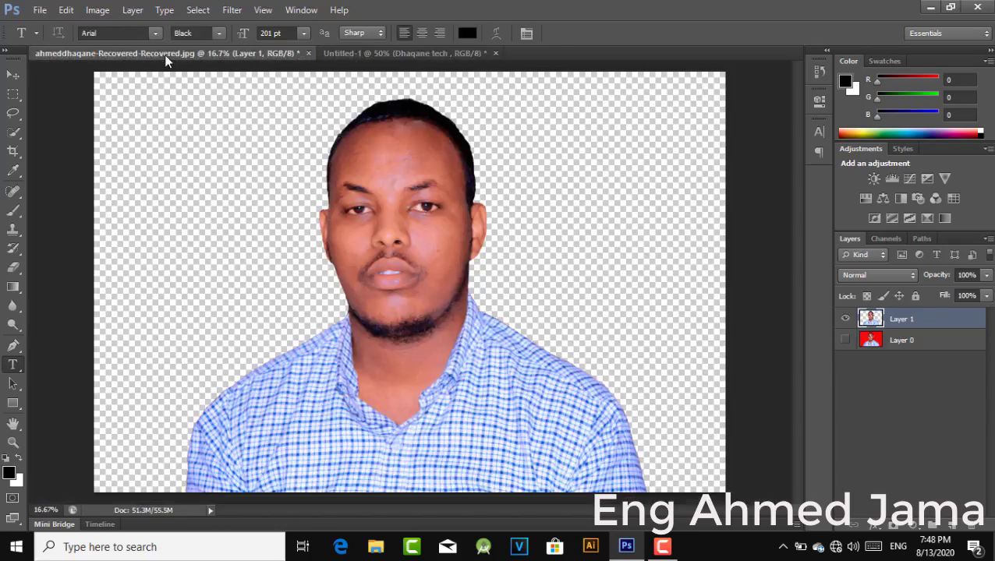
pyautogui.click(15, 74)
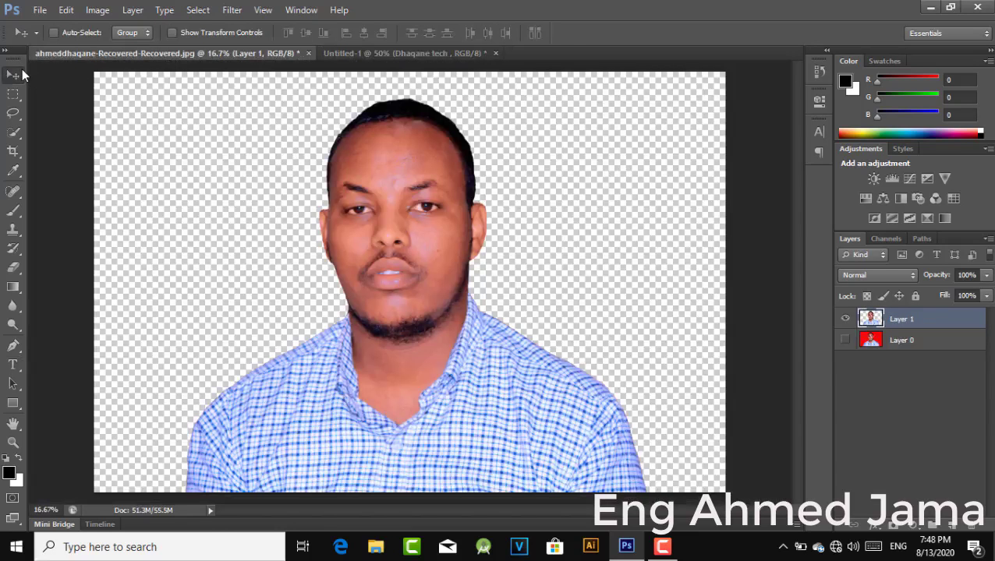
pyautogui.moveTo(405, 214); pyautogui.dragTo(387, 78)
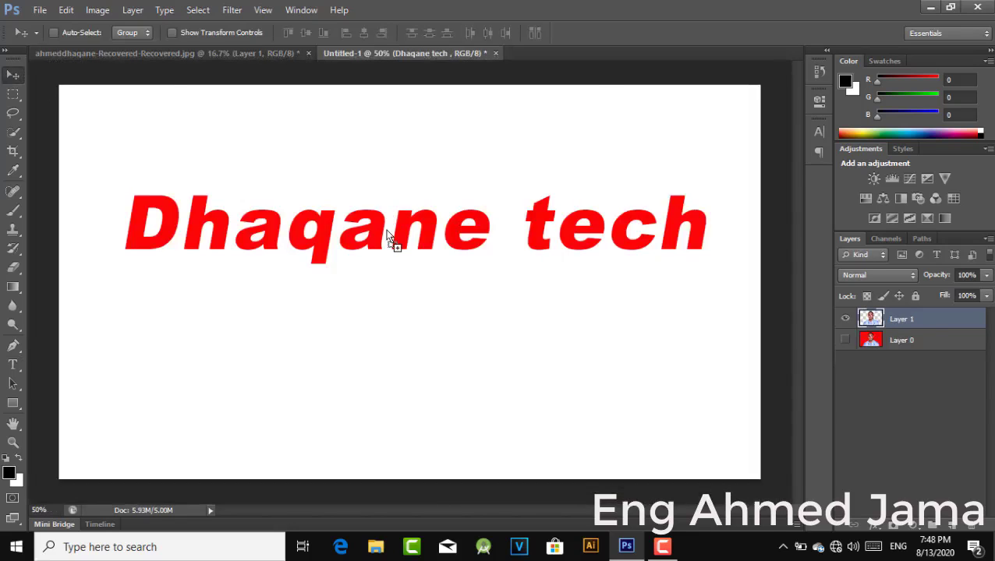
pyautogui.moveTo(387, 78); pyautogui.dragTo(390, 239)
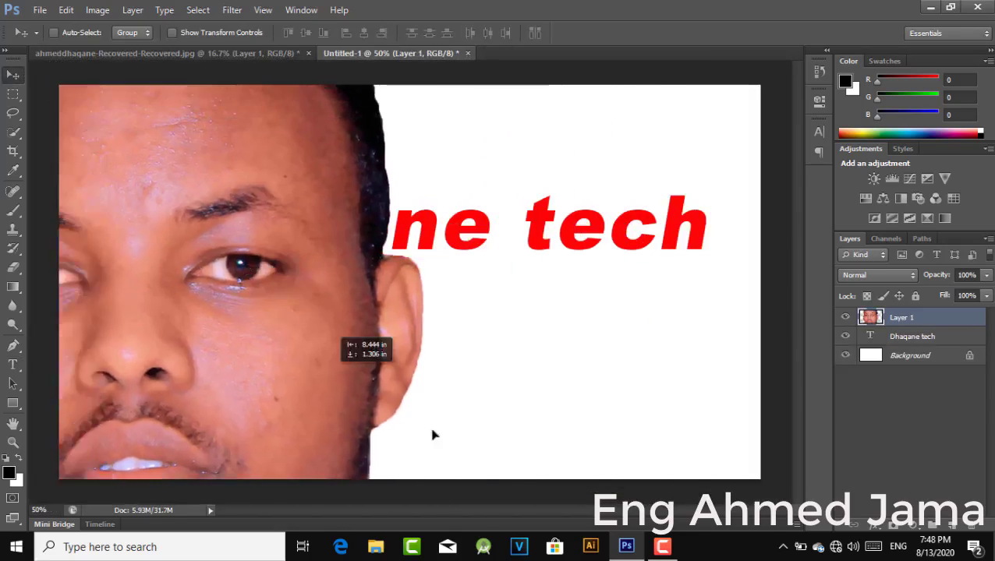
pyautogui.moveTo(258, 273); pyautogui.dragTo(516, 488)
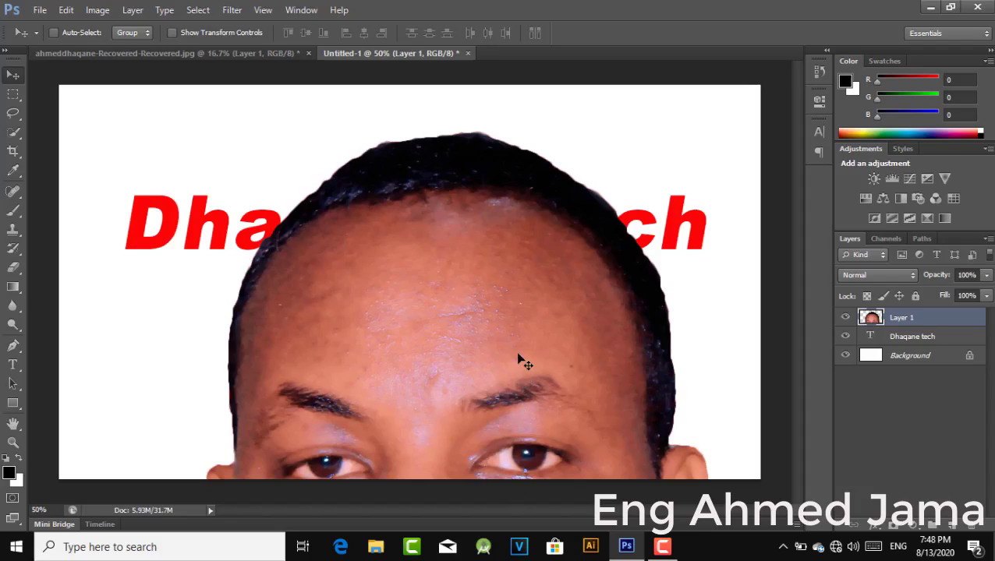
# - Free-transform the portrait smaller, shifted left and squashed over the page
pyautogui.hotkey('ctrl', 't')
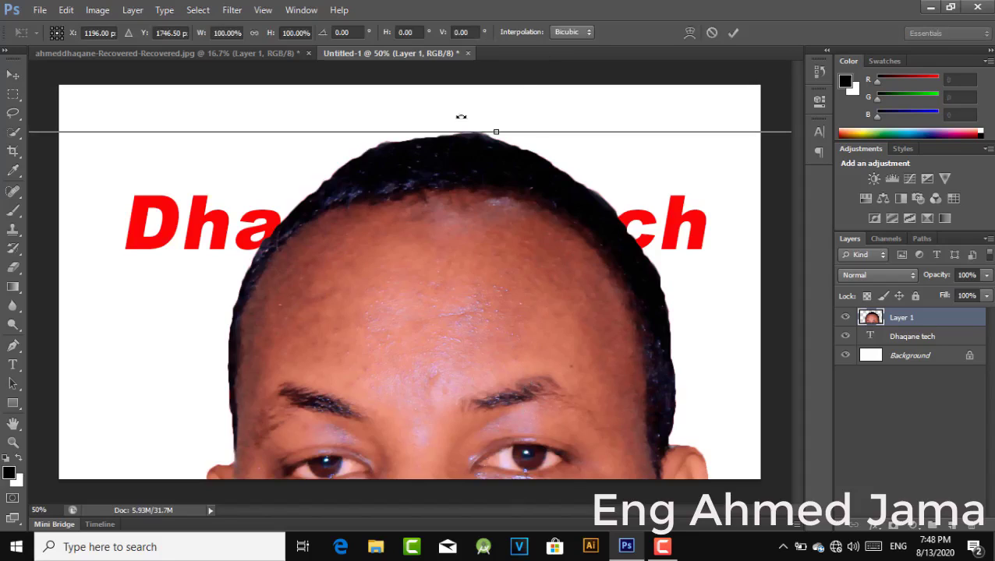
pyautogui.moveTo(487, 251)
pyautogui.mouseDown()
pyautogui.moveTo(489, 377)
pyautogui.moveTo(145, 171)
pyautogui.mouseUp()
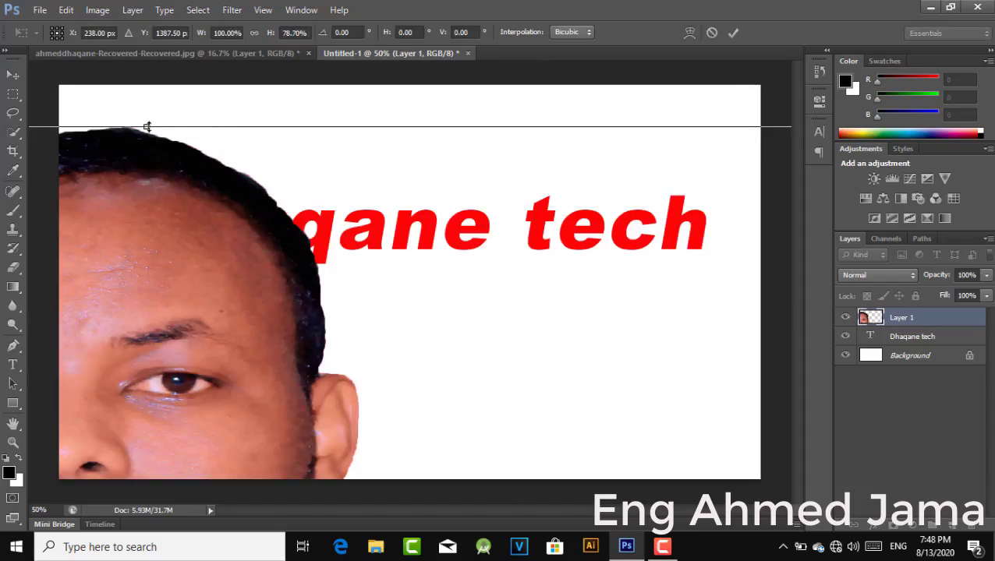
pyautogui.moveTo(146, 127)
pyautogui.mouseDown()
pyautogui.moveTo(261, 163)
pyautogui.moveTo(252, 138)
pyautogui.moveTo(251, 347)
pyautogui.mouseUp()
pyautogui.moveTo(234, 382); pyautogui.dragTo(249, 174)
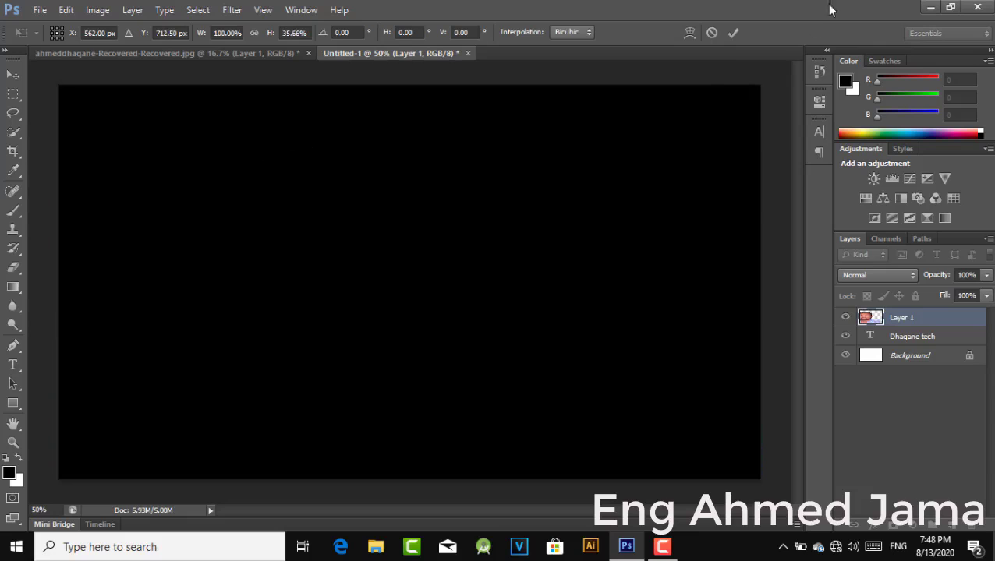
pyautogui.click(734, 34)
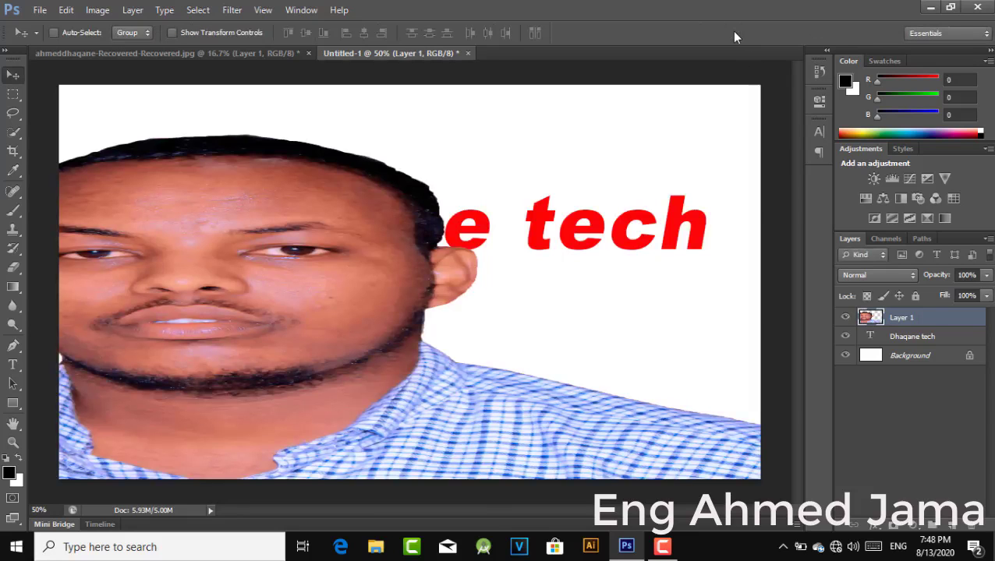
# - Rescale the portrait to a band about 38% wide and 52% tall, centred over the title
pyautogui.hotkey('ctrl', 't')
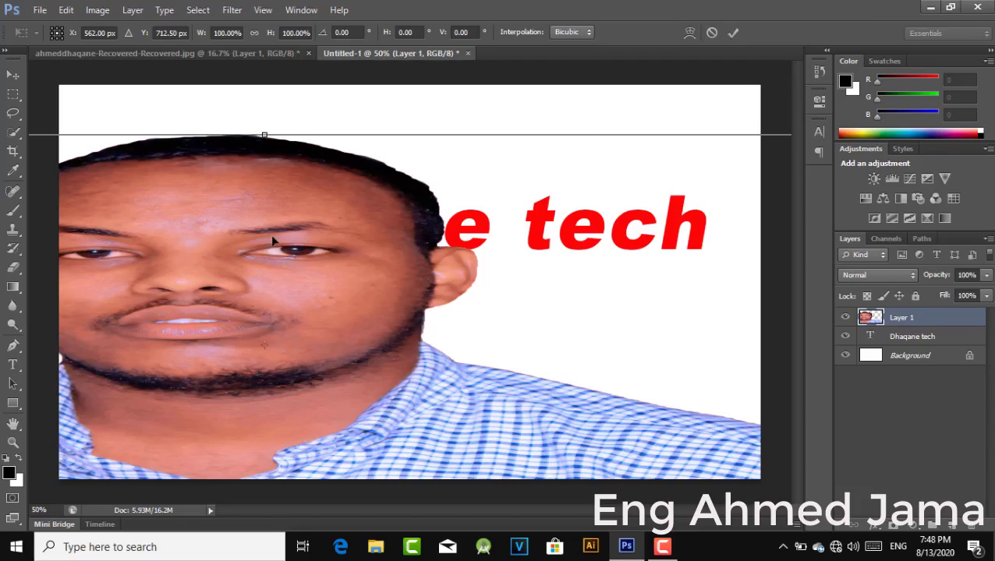
pyautogui.moveTo(267, 145)
pyautogui.mouseDown()
pyautogui.moveTo(287, 463)
pyautogui.moveTo(89, 199)
pyautogui.mouseUp()
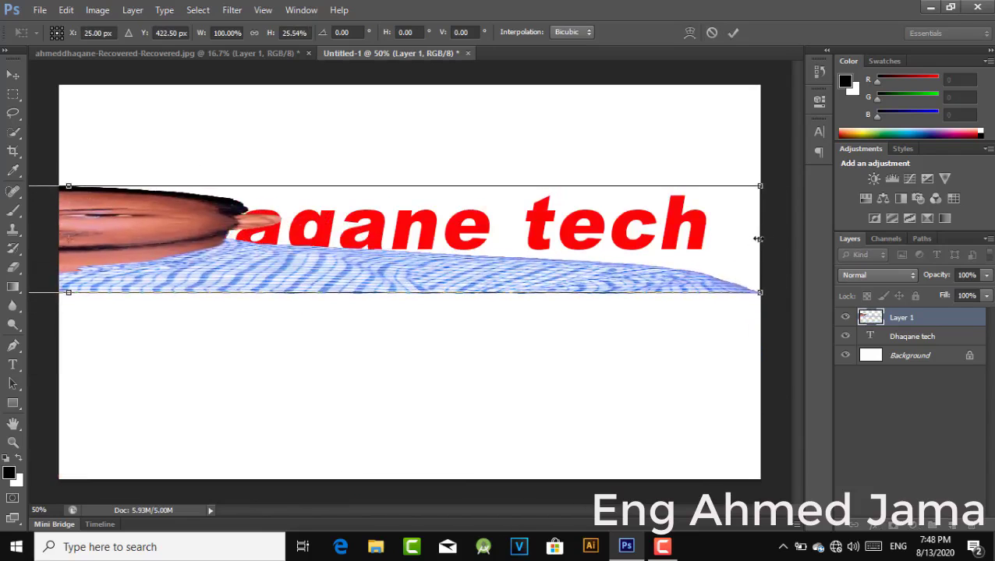
pyautogui.moveTo(724, 240); pyautogui.dragTo(82, 242)
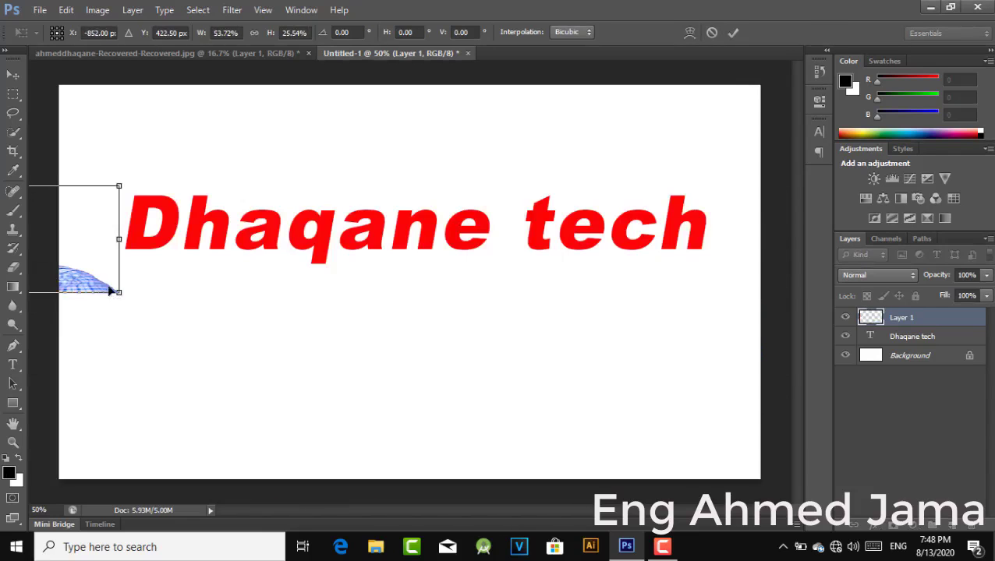
pyautogui.moveTo(88, 285); pyautogui.dragTo(646, 296)
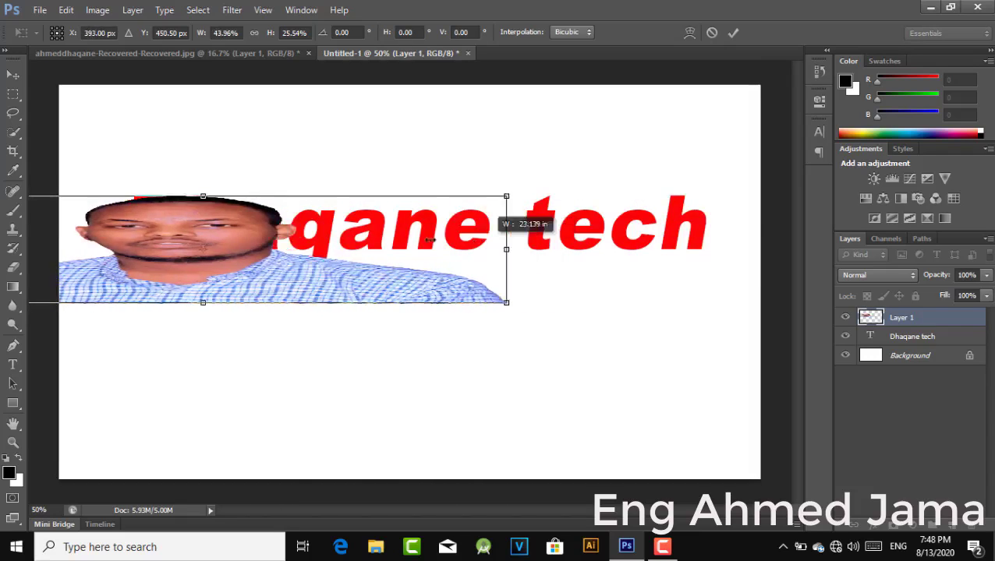
pyautogui.moveTo(641, 250); pyautogui.dragTo(421, 250)
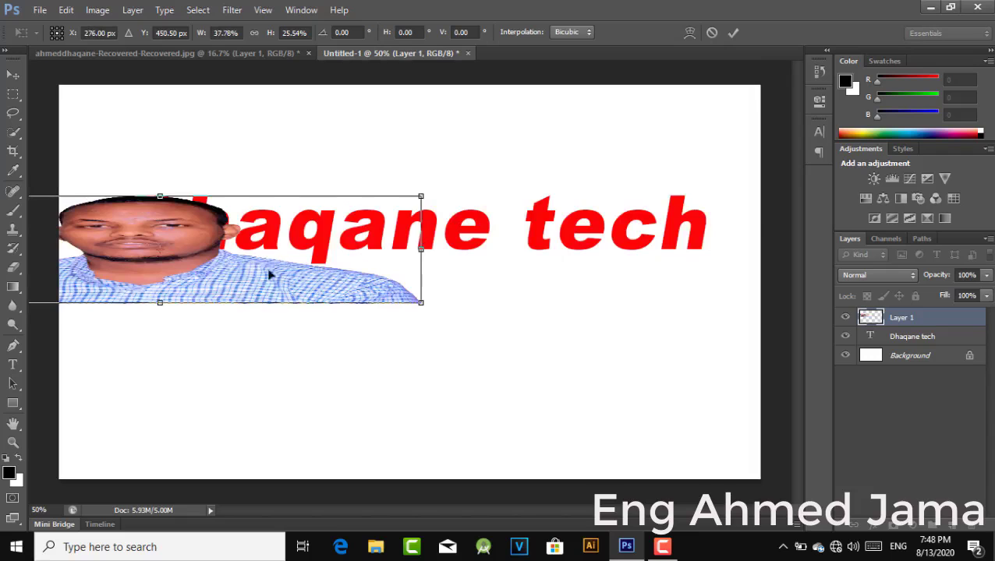
pyautogui.moveTo(269, 276)
pyautogui.mouseDown()
pyautogui.moveTo(562, 204)
pyautogui.moveTo(536, 228)
pyautogui.moveTo(490, 232)
pyautogui.moveTo(476, 212)
pyautogui.mouseUp()
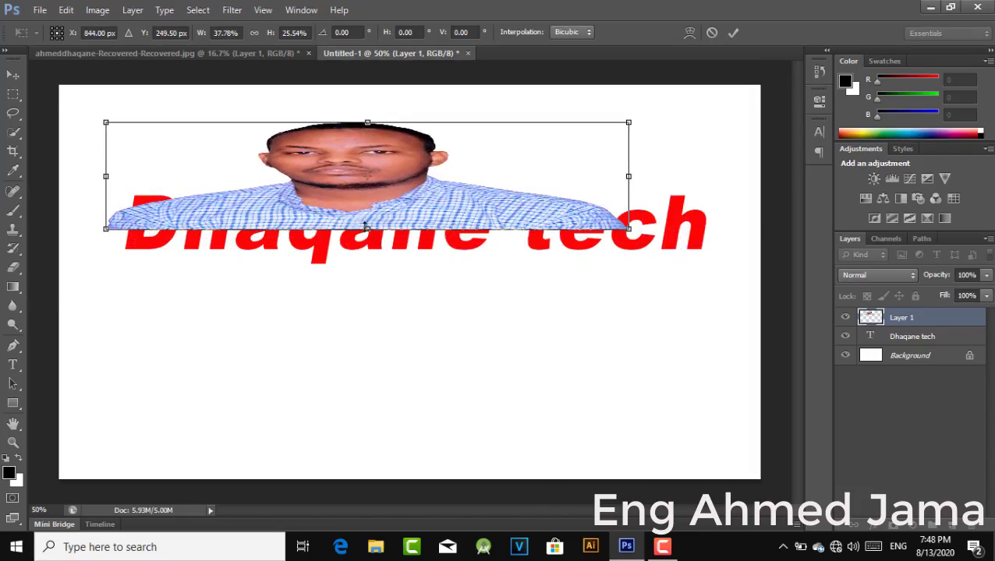
pyautogui.moveTo(367, 228)
pyautogui.mouseDown()
pyautogui.moveTo(388, 344)
pyautogui.moveTo(381, 318)
pyautogui.mouseUp()
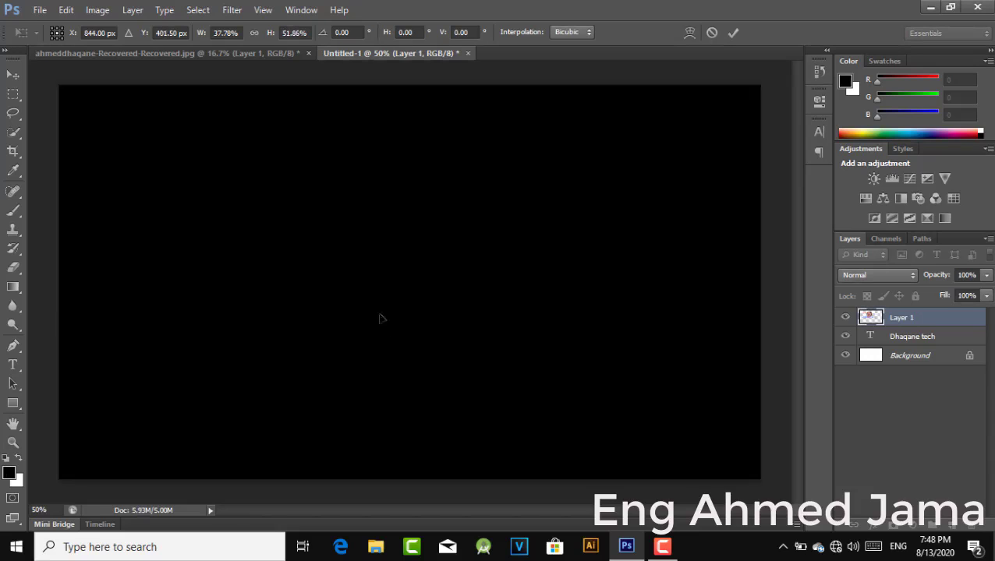
pyautogui.click(733, 32)
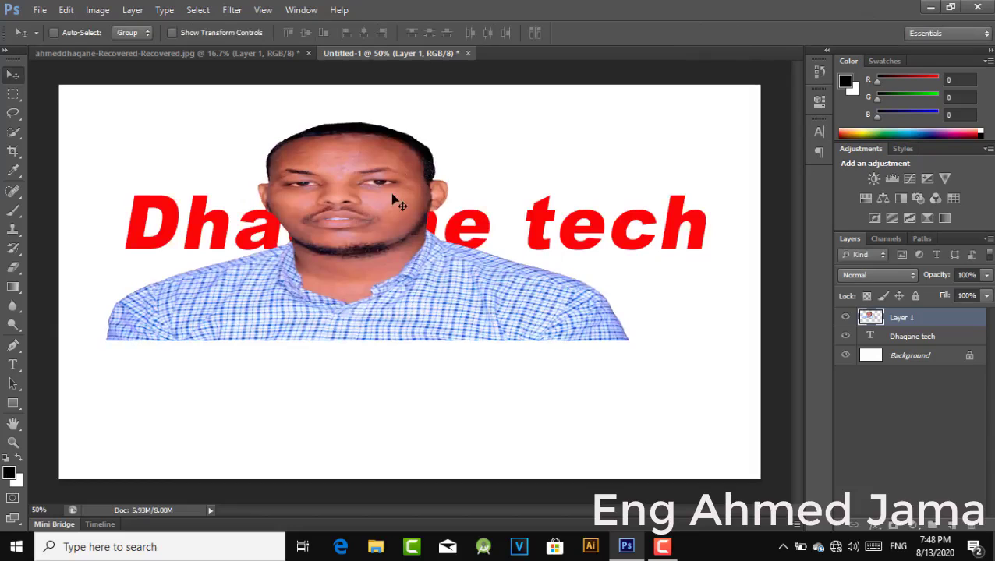
# - Move the portrait band to the page top and widen it to 124.30% across the canvas
pyautogui.moveTo(387, 198)
pyautogui.mouseDown()
pyautogui.moveTo(373, 140)
pyautogui.moveTo(384, 122)
pyautogui.moveTo(423, 116)
pyautogui.mouseUp()
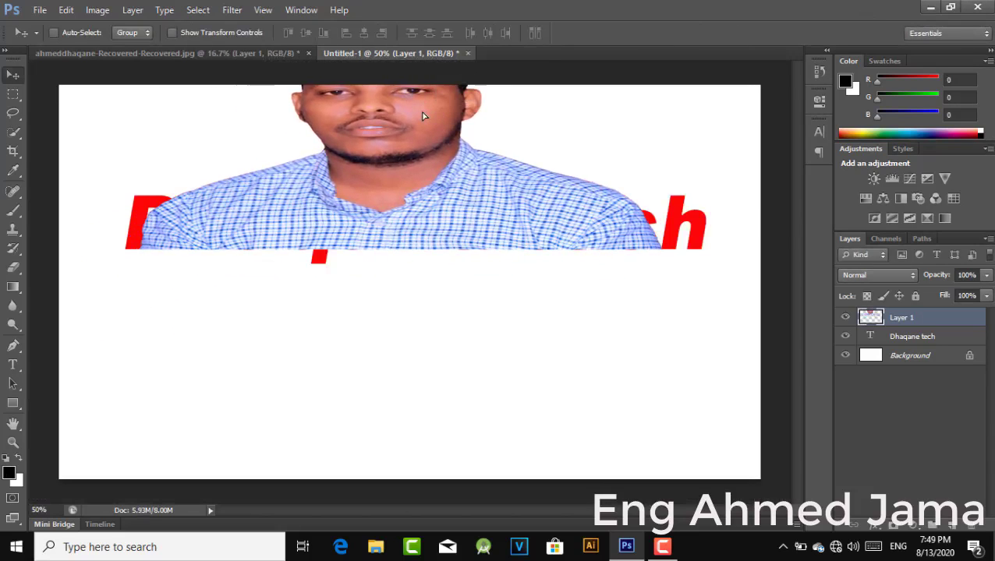
pyautogui.hotkey('ctrl', 't')
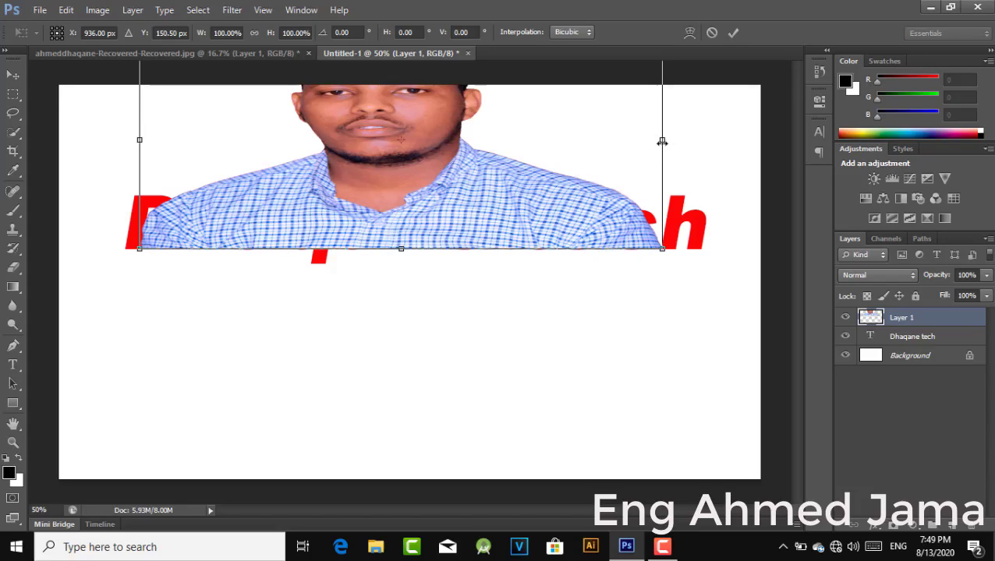
pyautogui.moveTo(661, 139); pyautogui.dragTo(728, 138)
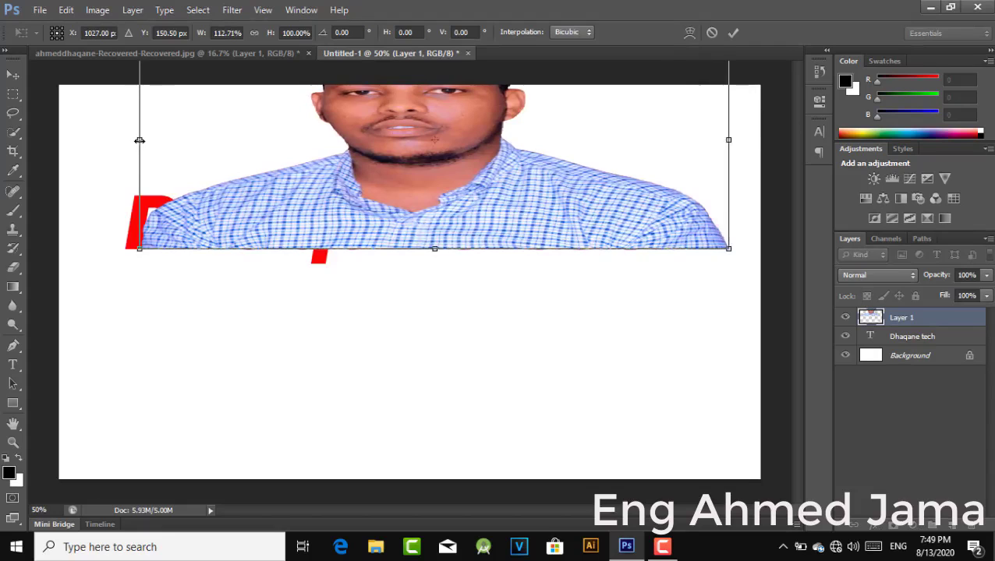
pyautogui.moveTo(139, 140); pyautogui.dragTo(79, 120)
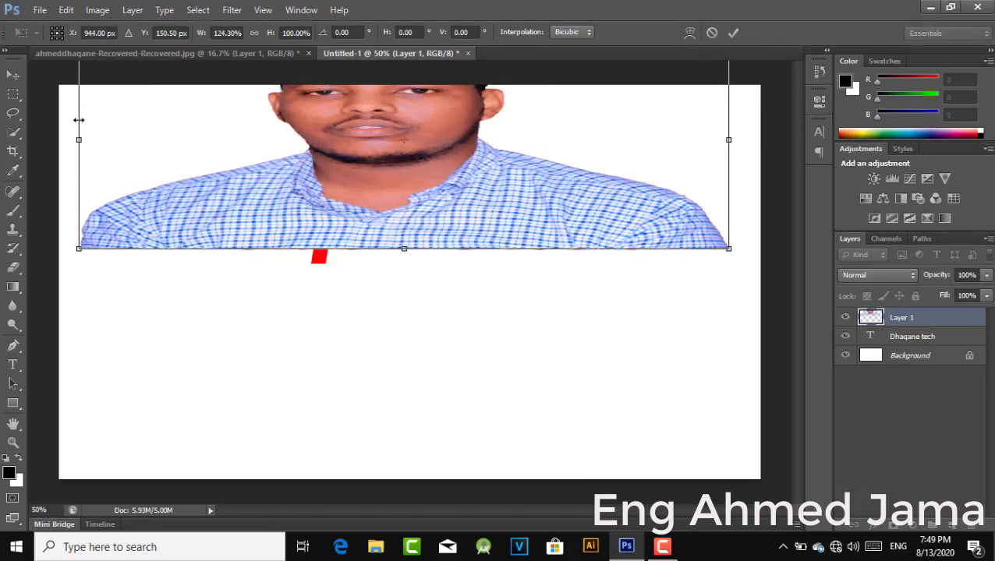
pyautogui.click(733, 34)
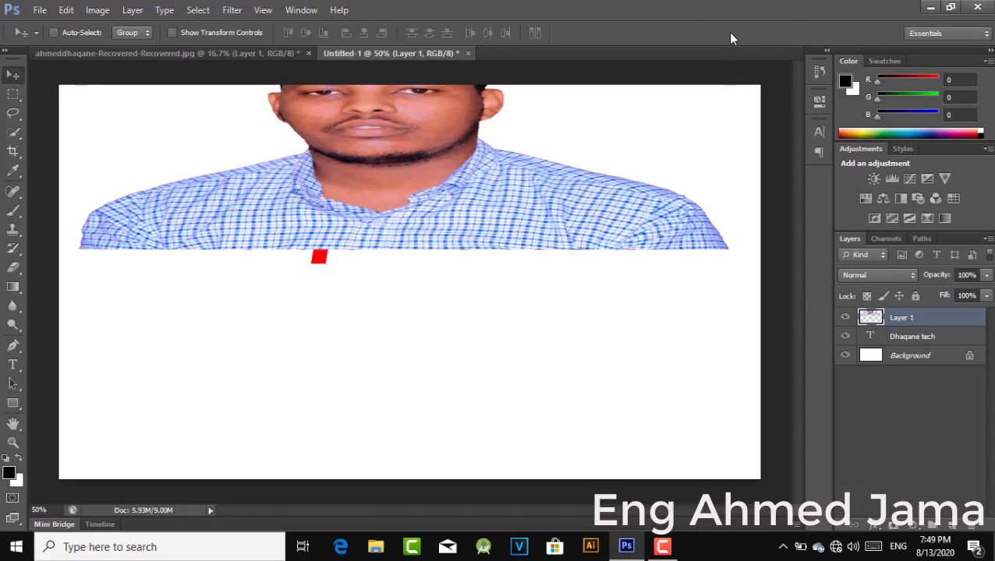
# - Clip Layer 1 to the Dhaqane tech text so the checked shirt fills the letters
pyautogui.rightClick(921, 324)
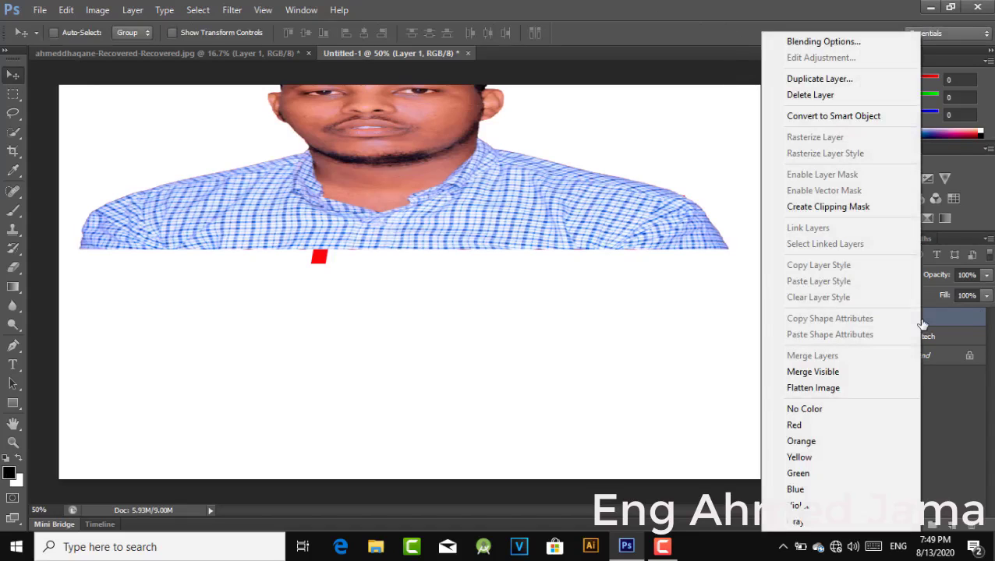
pyautogui.click(850, 208)
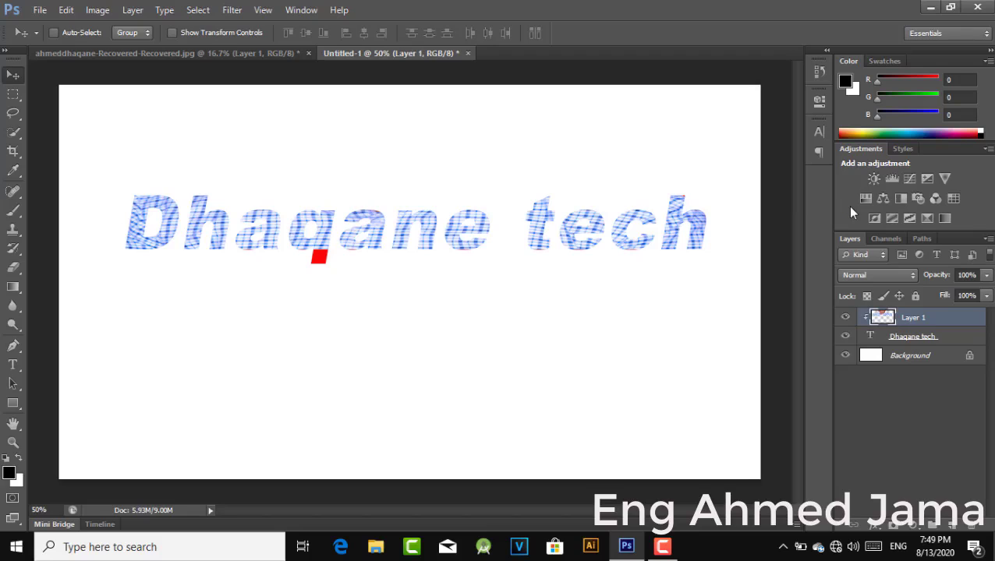
pyautogui.press('t')
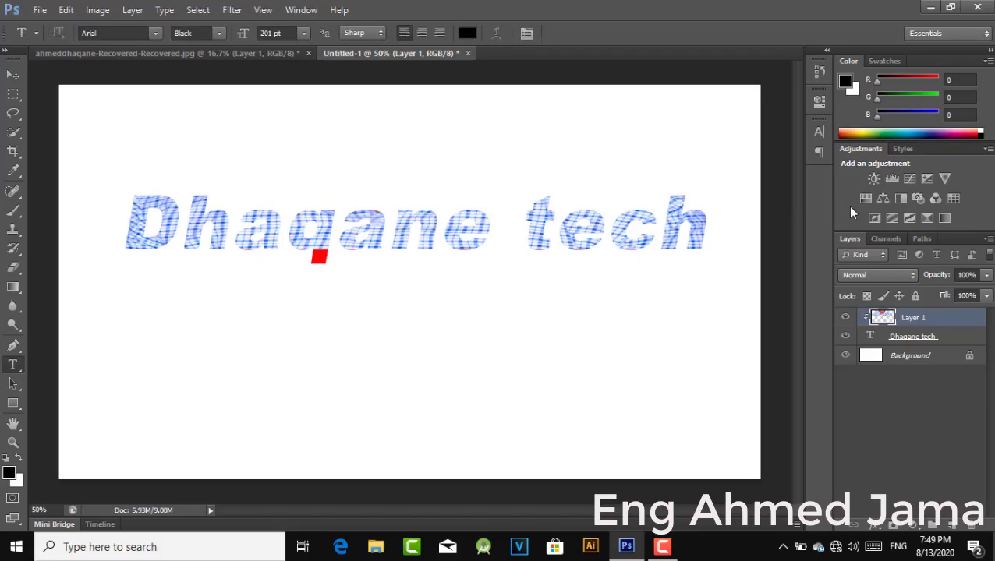
# - Try stretching and moving the clipped photo within the letters, then cancel the transform
pyautogui.hotkey('ctrl', 't')
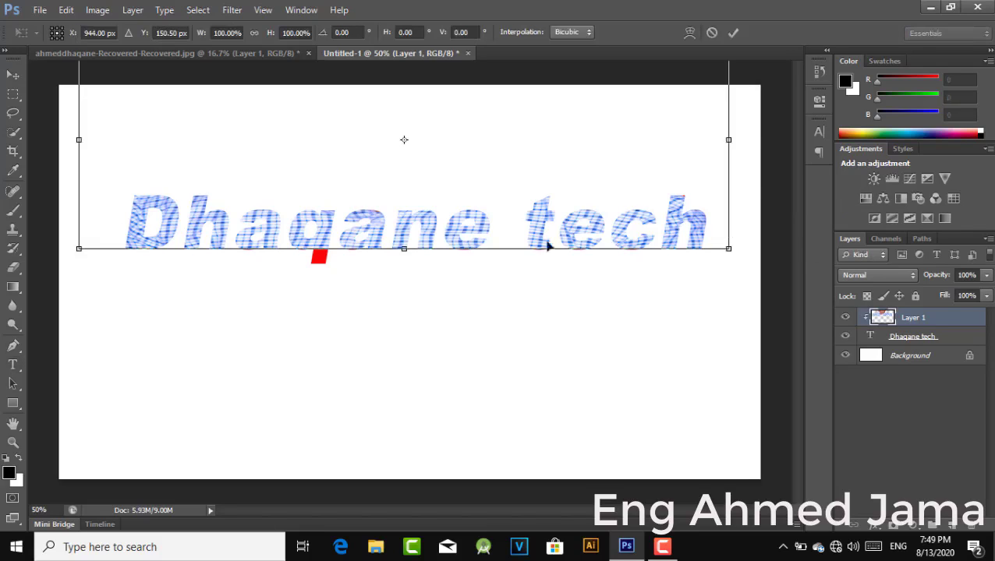
pyautogui.moveTo(404, 249); pyautogui.dragTo(404, 366)
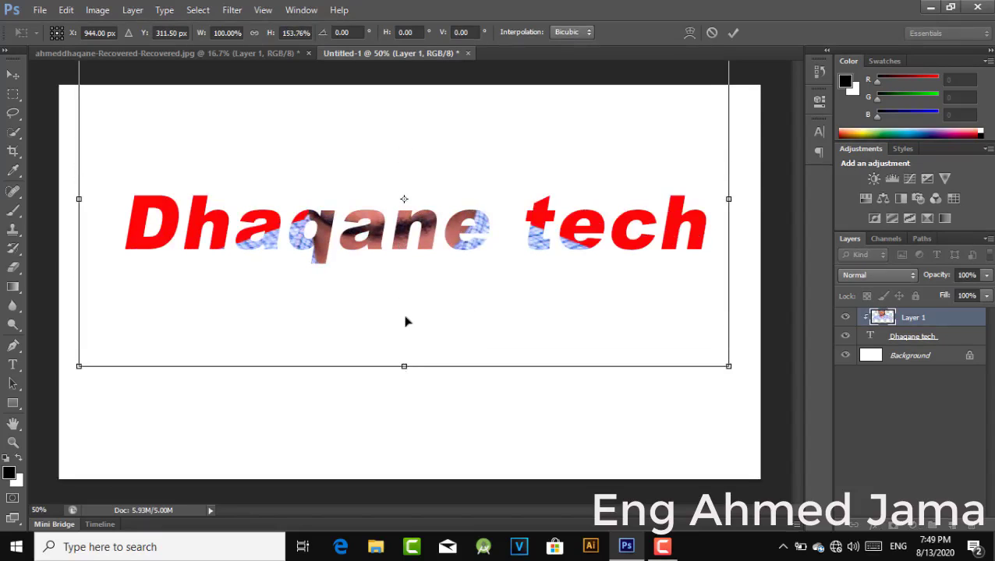
pyautogui.moveTo(404, 322); pyautogui.dragTo(408, 401)
pyautogui.moveTo(402, 333)
pyautogui.mouseDown()
pyautogui.moveTo(398, 372)
pyautogui.moveTo(229, 369)
pyautogui.moveTo(500, 371)
pyautogui.moveTo(608, 360)
pyautogui.moveTo(586, 349)
pyautogui.moveTo(604, 344)
pyautogui.moveTo(616, 358)
pyautogui.moveTo(606, 354)
pyautogui.mouseUp()
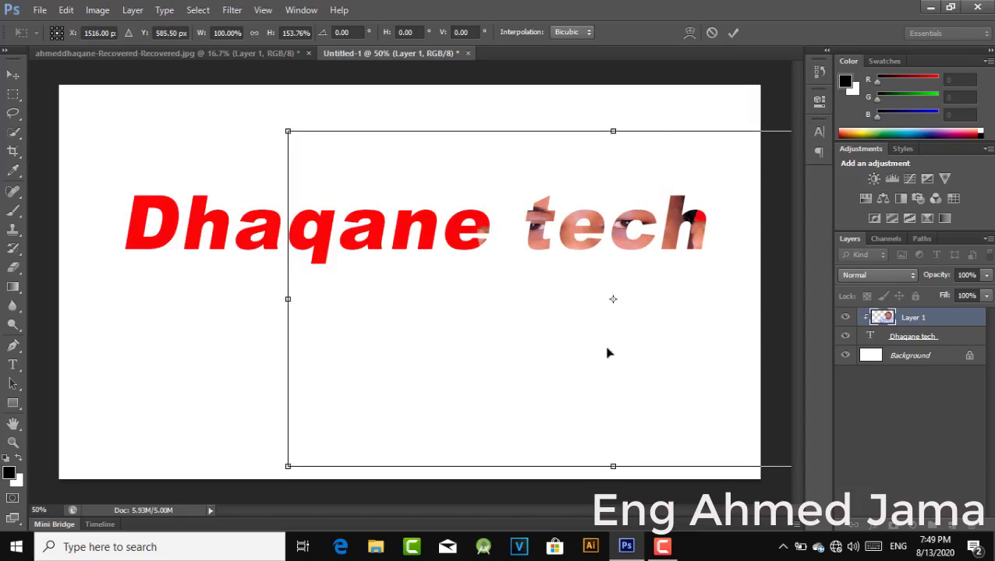
pyautogui.click(707, 32)
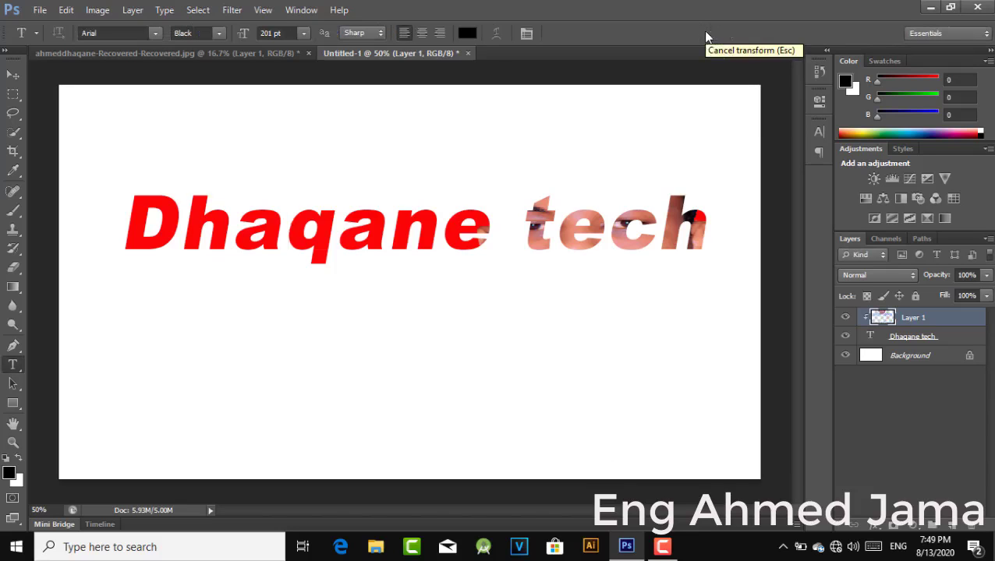
# - Release Layer 1's clipping mask and delete the photo layer
pyautogui.rightClick(941, 322)
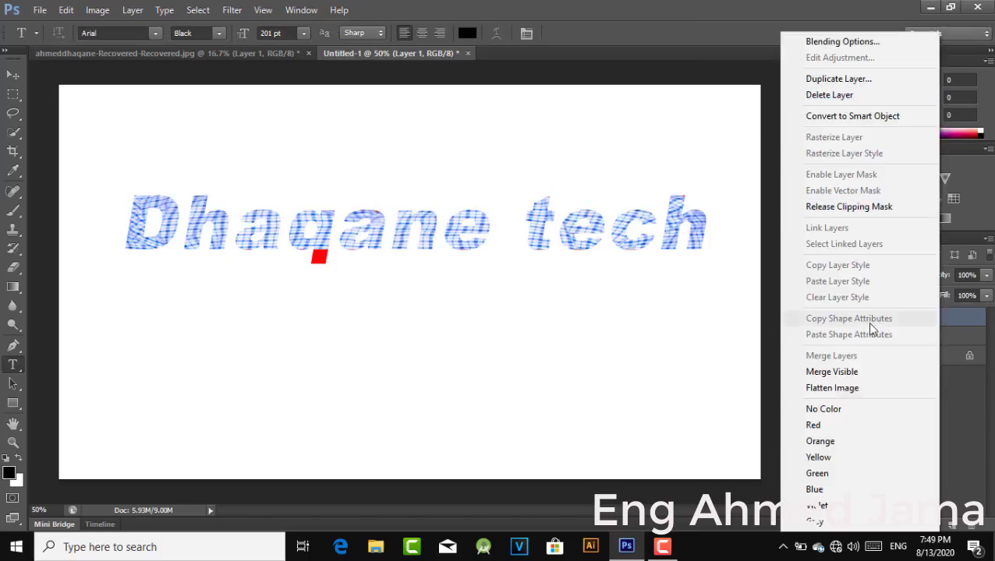
pyautogui.click(849, 206)
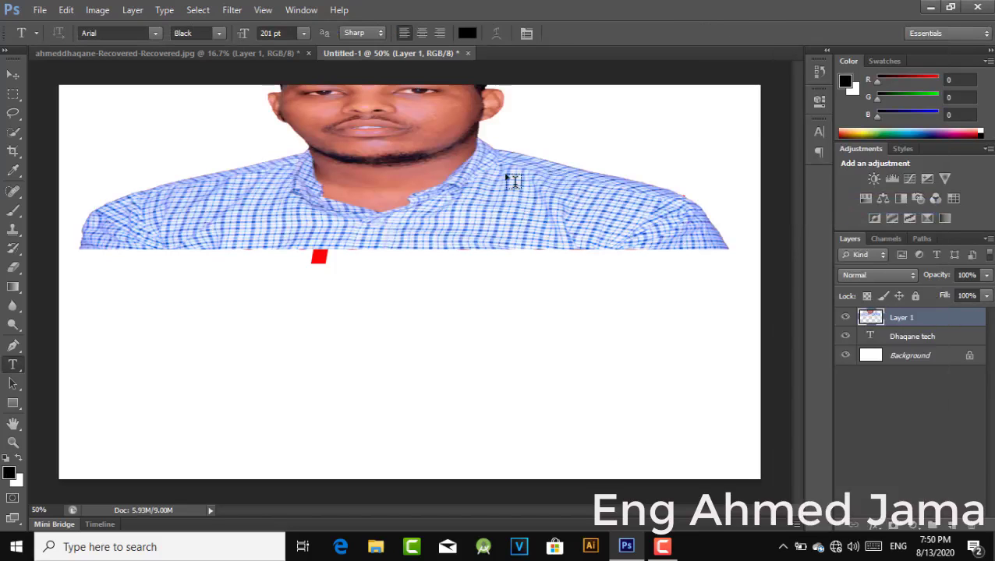
pyautogui.press('Delete')
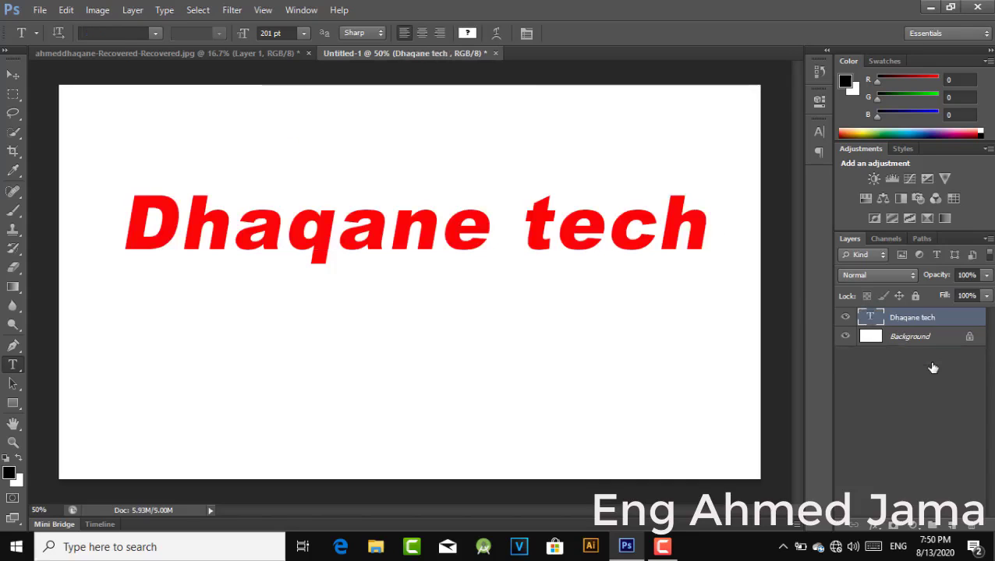
pyautogui.click(33, 11)
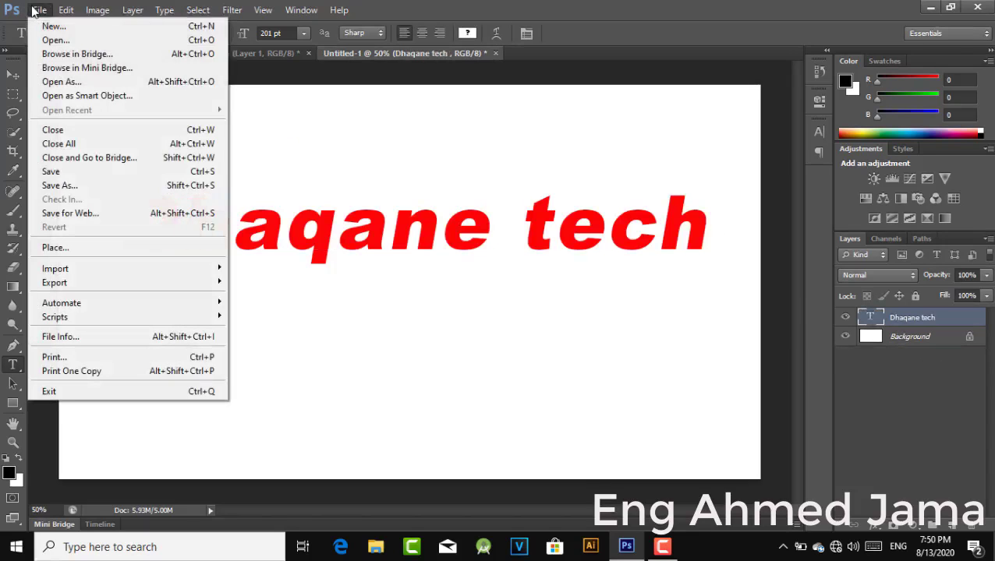
# - Place the 3d-illustration Copy JPG from the Pictures art folder into the document
pyautogui.click(107, 247)
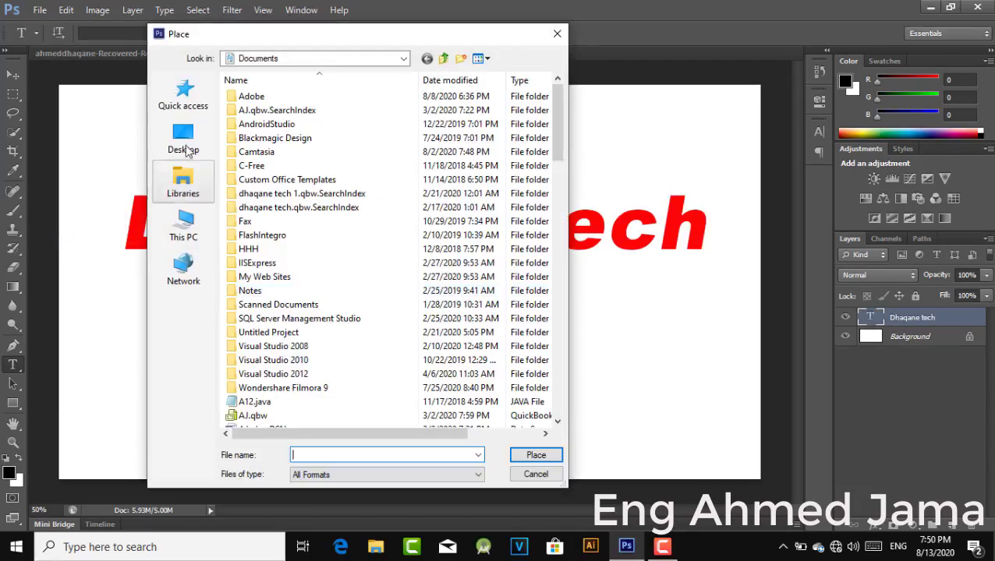
pyautogui.click(182, 187)
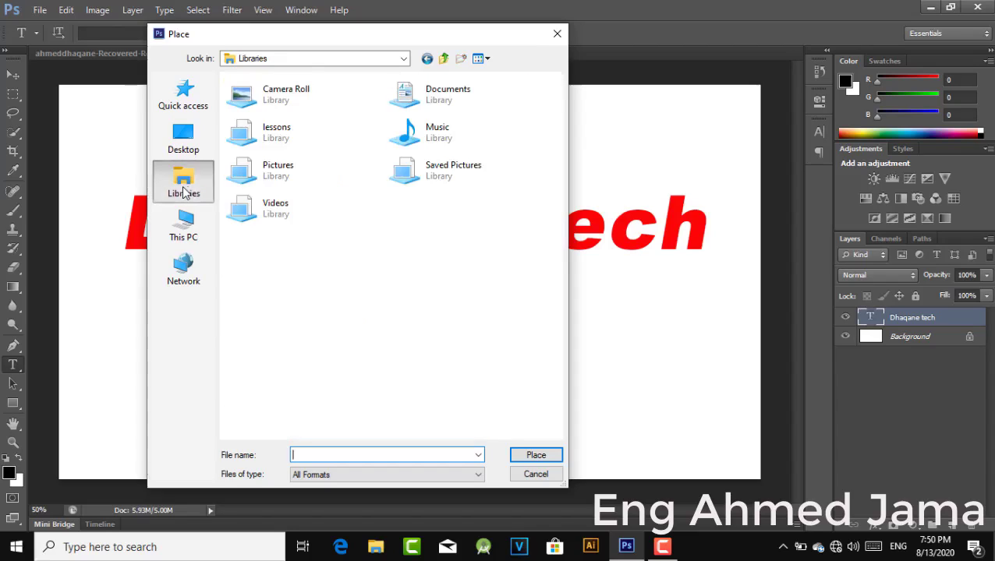
pyautogui.click(308, 168)
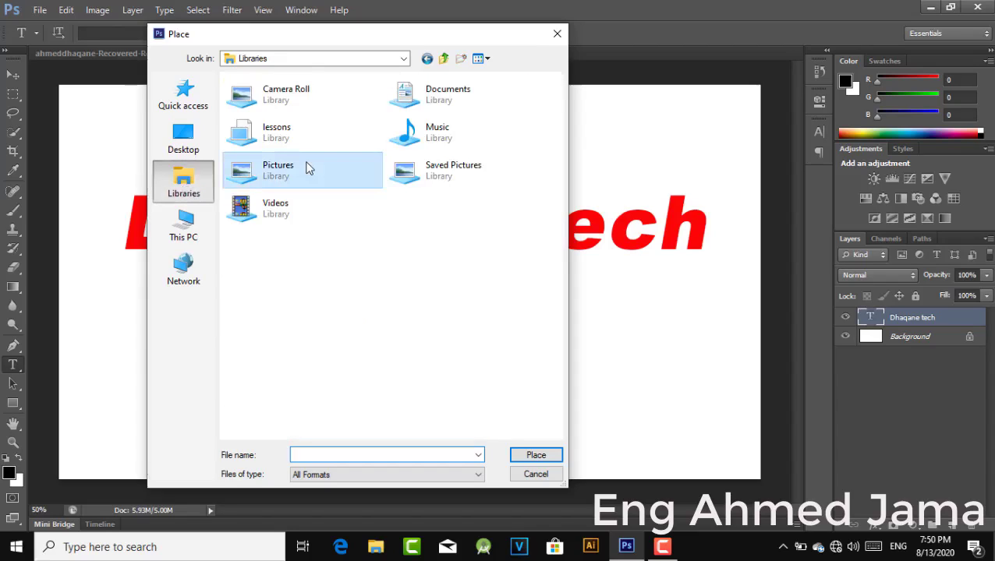
pyautogui.doubleClick(308, 169)
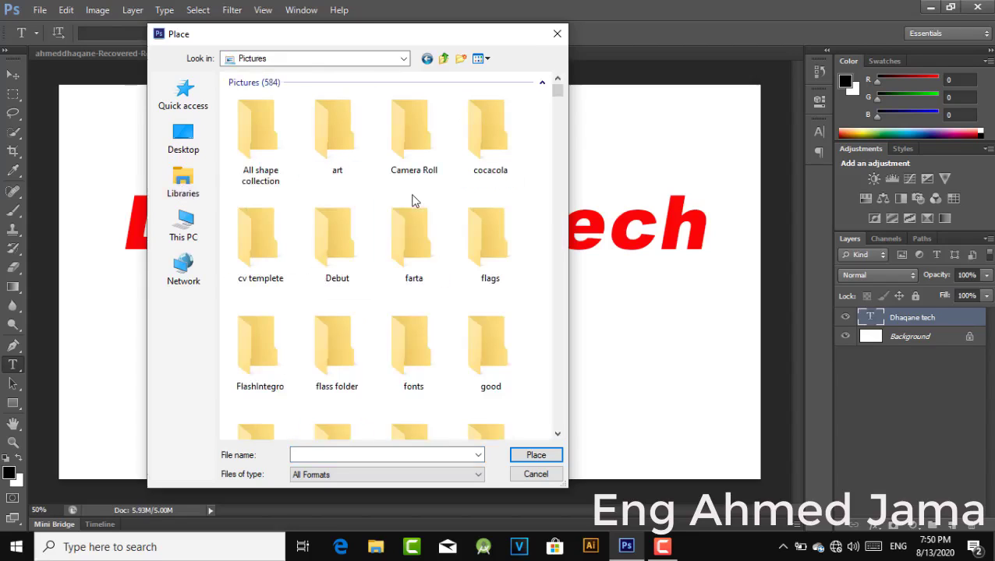
pyautogui.doubleClick(368, 152)
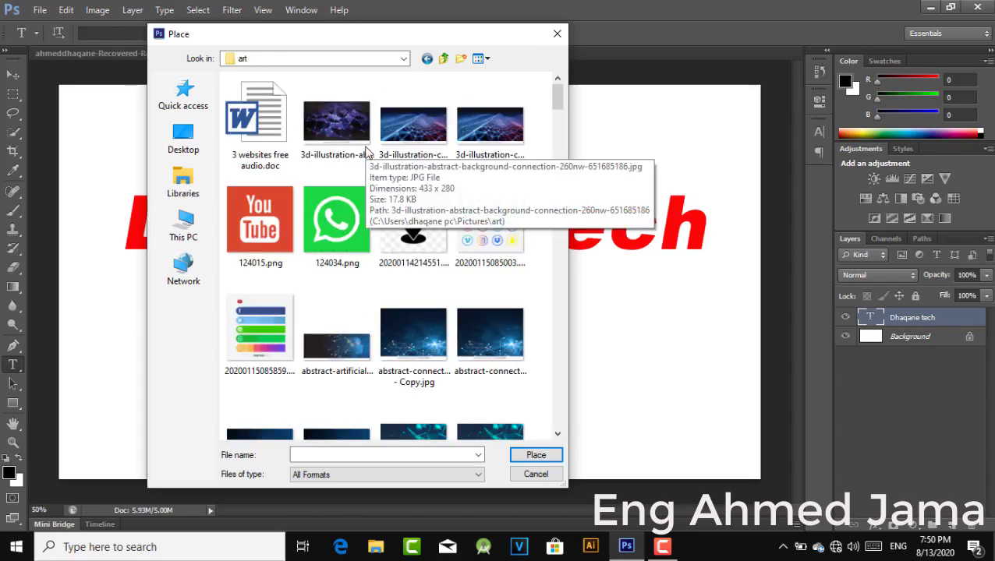
pyautogui.click(436, 122)
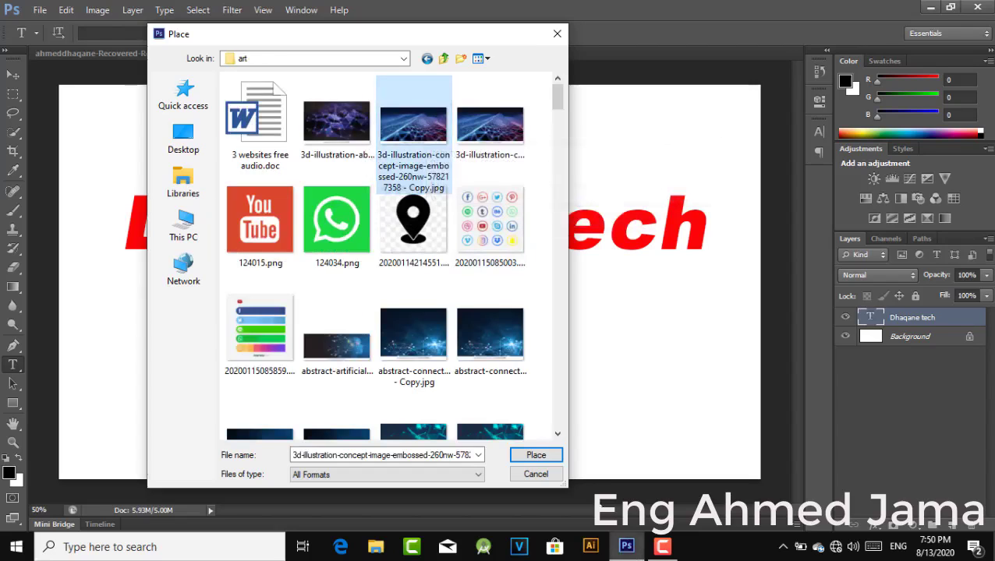
pyautogui.click(536, 456)
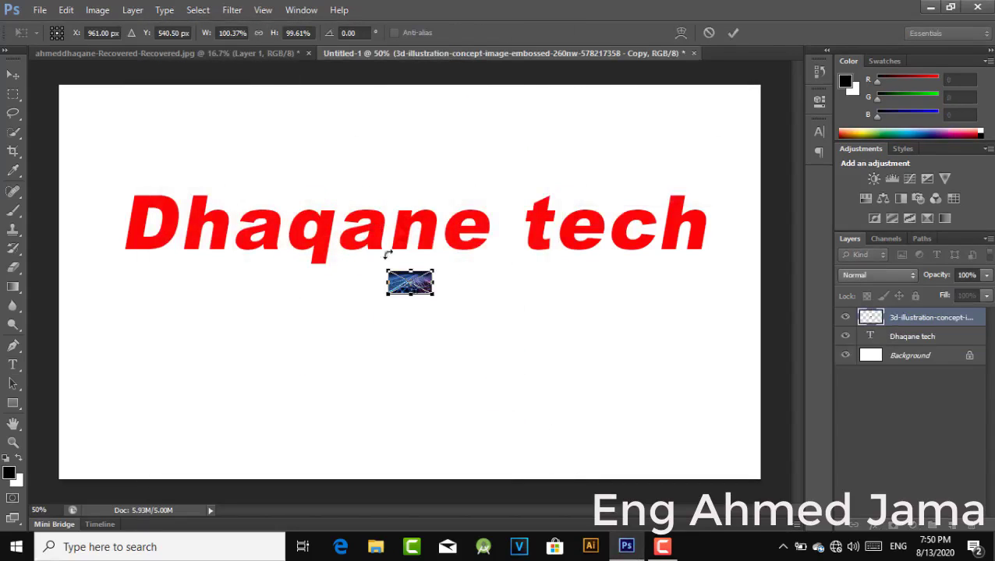
# - Scale the placed network image into a wide band covering the whole title
pyautogui.moveTo(388, 271); pyautogui.dragTo(120, 181)
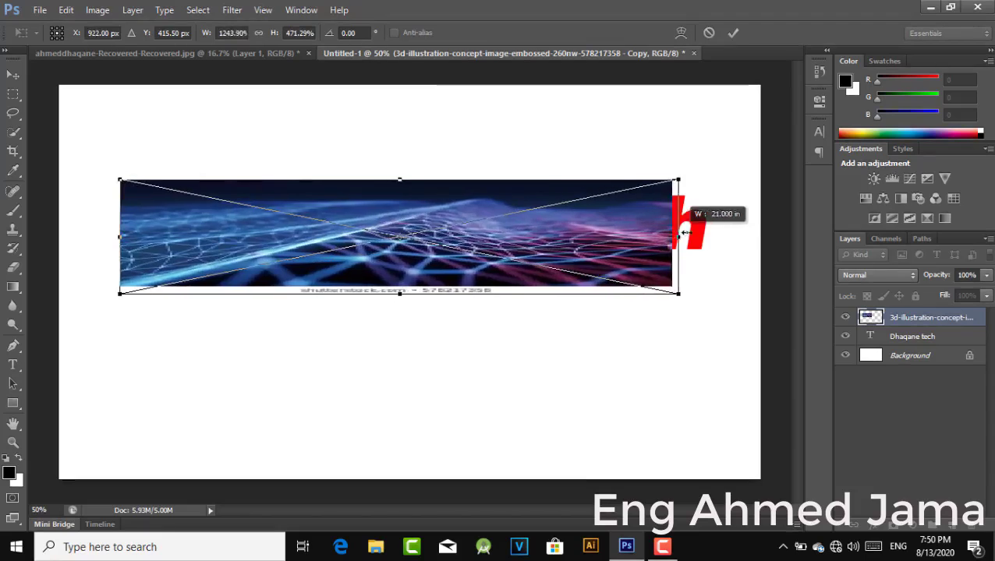
pyautogui.moveTo(431, 235); pyautogui.dragTo(709, 233)
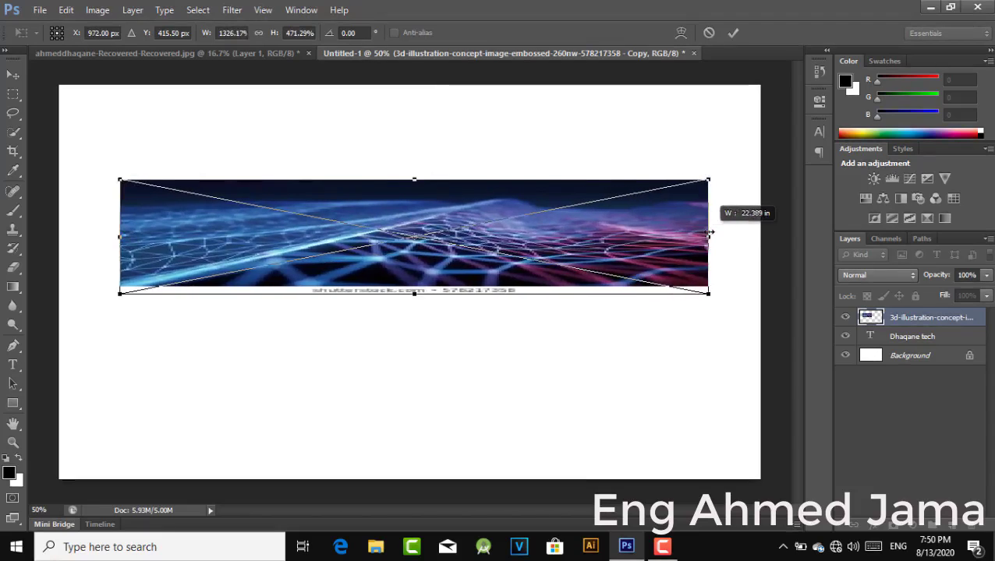
pyautogui.click(731, 35)
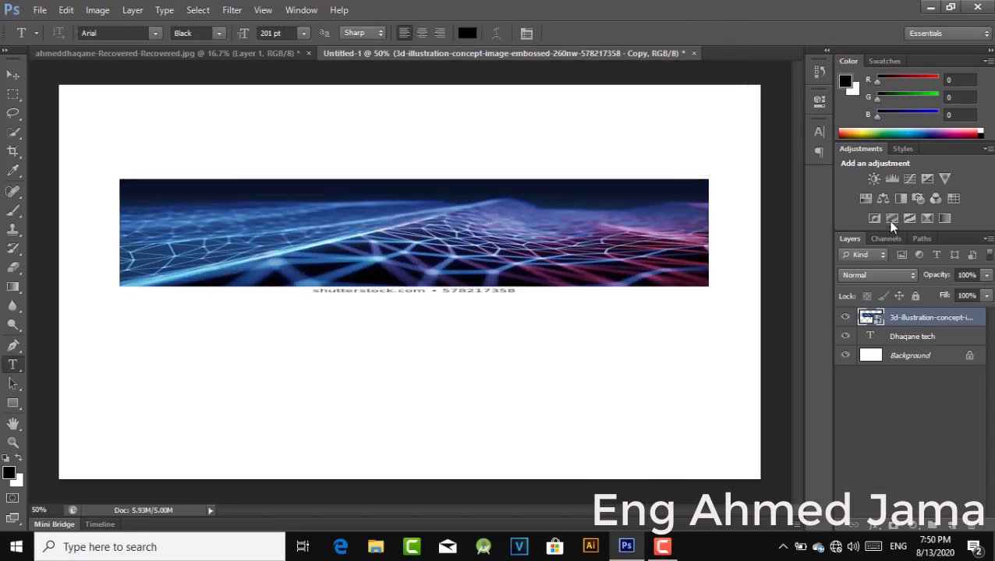
# - Clip the 3D network image layer to the Dhaqane tech text layer
pyautogui.rightClick(897, 320)
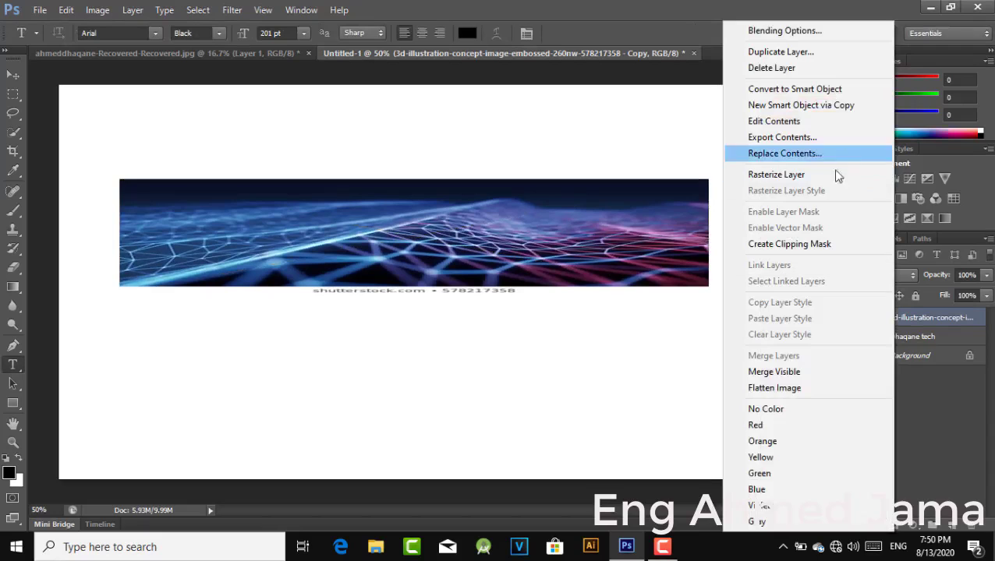
pyautogui.click(794, 245)
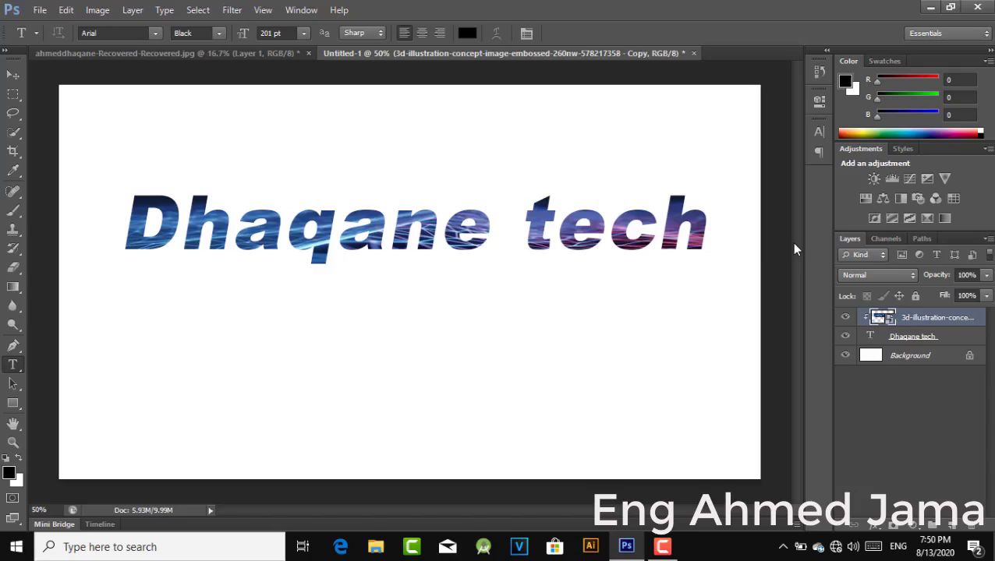
pyautogui.hotkey('ctrl', 't')
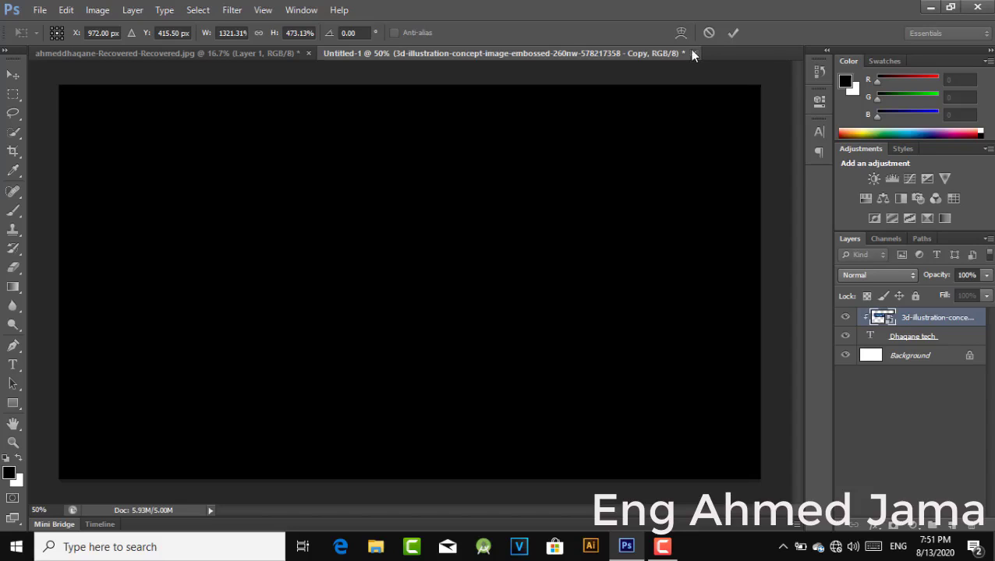
# - Adjust the clipped network image's height with Free Transform so it fits the letters
pyautogui.click(733, 32)
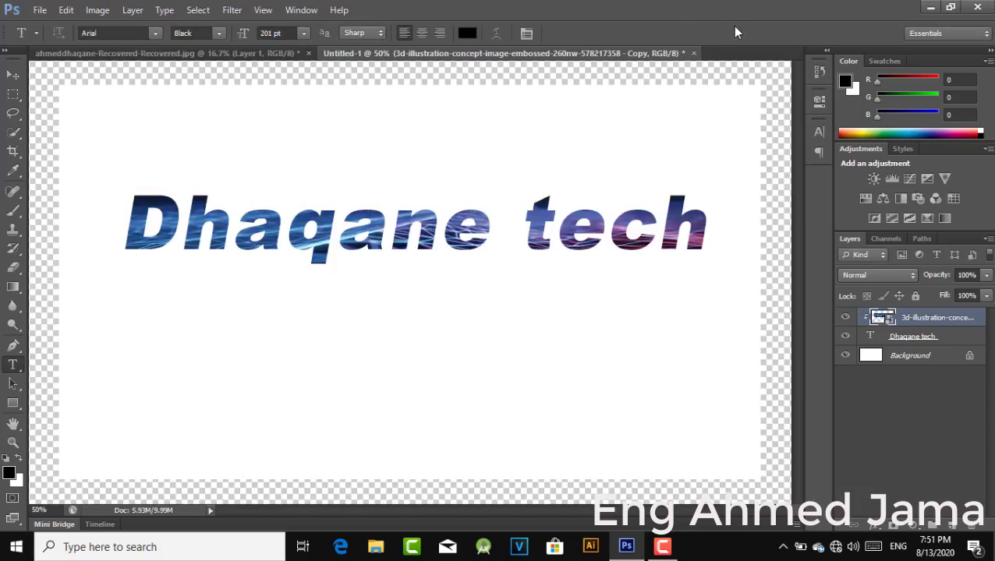
pyautogui.hotkey('ctrl', 't')
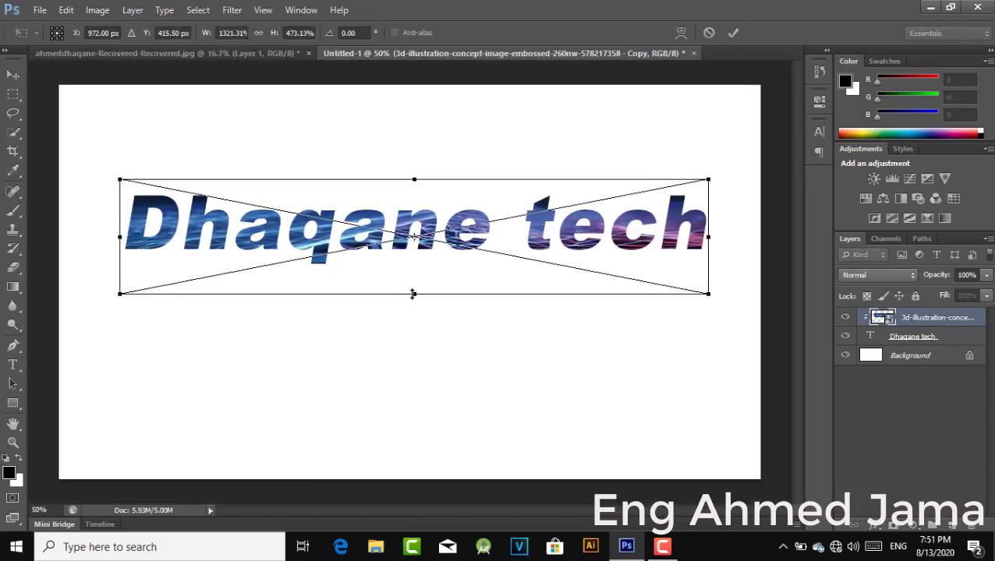
pyautogui.moveTo(413, 293)
pyautogui.mouseDown()
pyautogui.moveTo(408, 269)
pyautogui.moveTo(381, 350)
pyautogui.mouseUp()
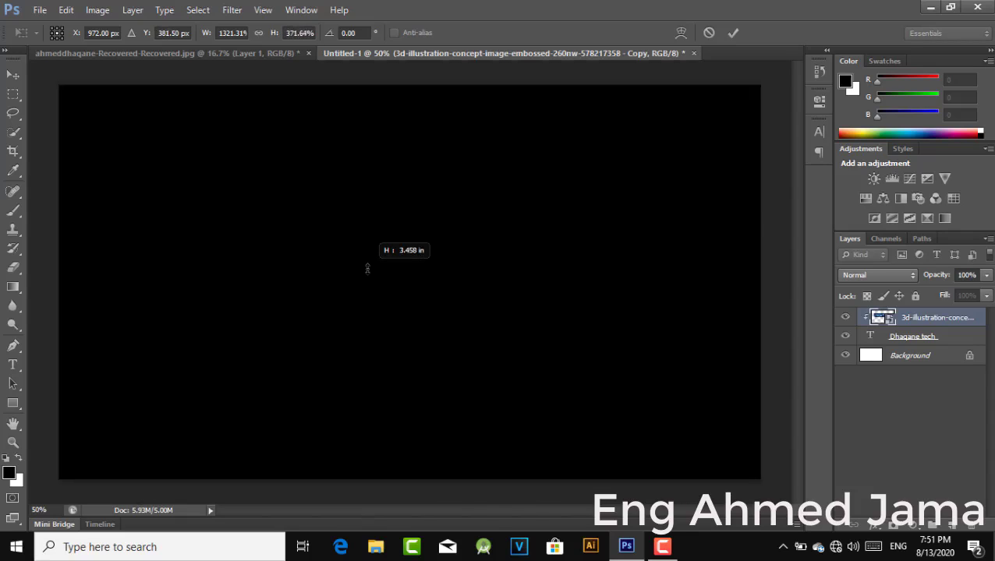
pyautogui.moveTo(381, 350); pyautogui.dragTo(366, 280)
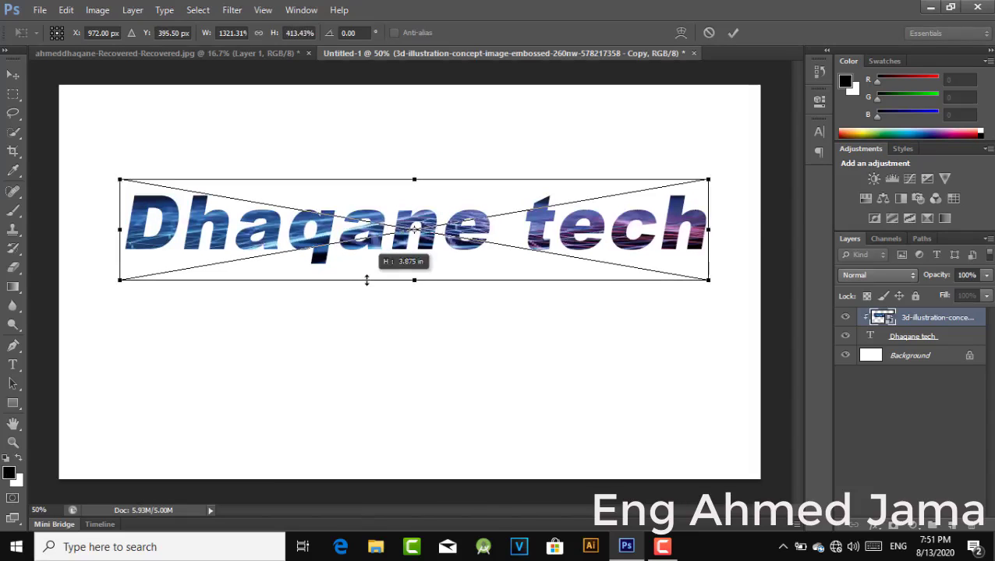
pyautogui.click(733, 32)
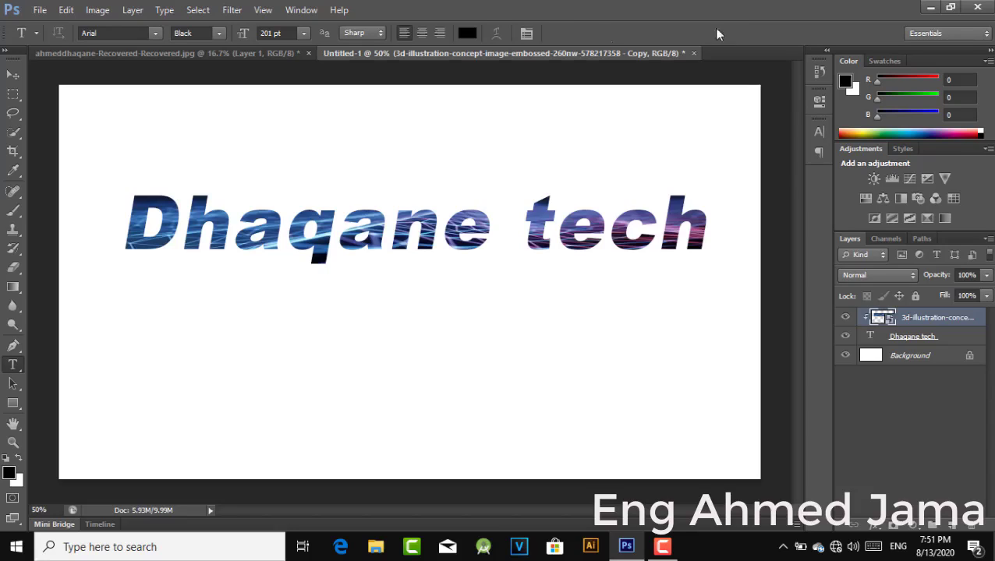
# - Add vertical black text 'faarax' below the left end of the title
pyautogui.rightClick(13, 366)
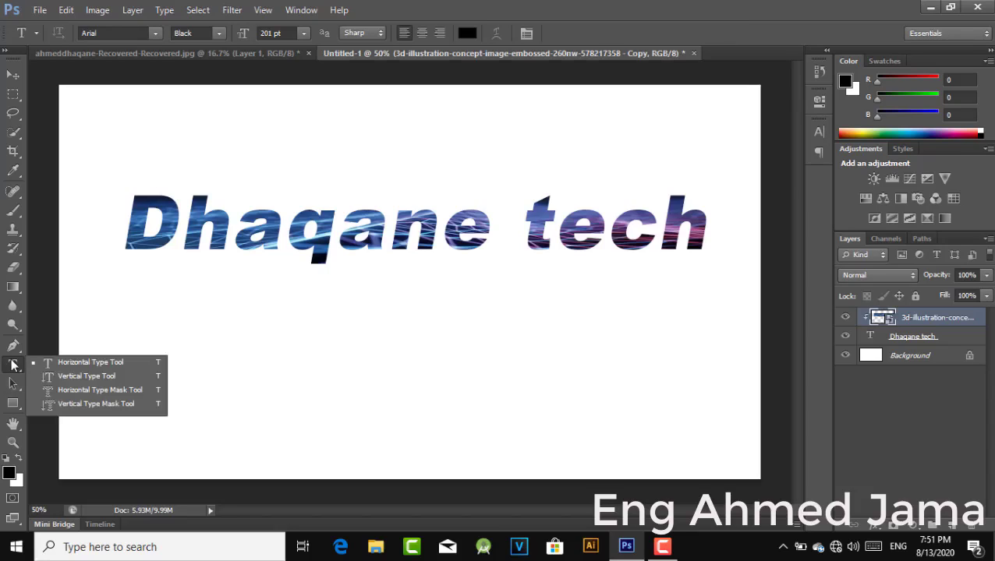
pyautogui.click(61, 376)
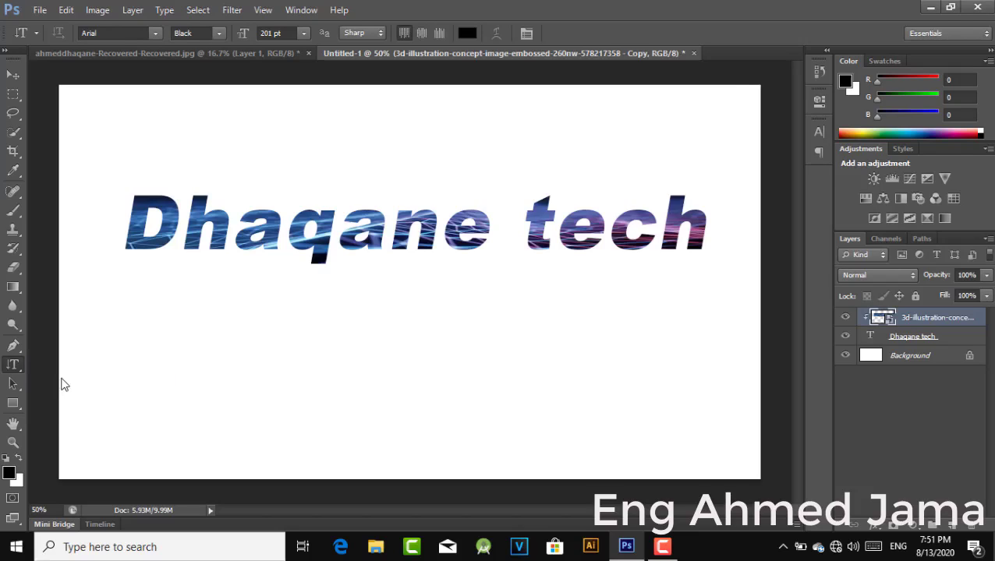
pyautogui.click(183, 356)
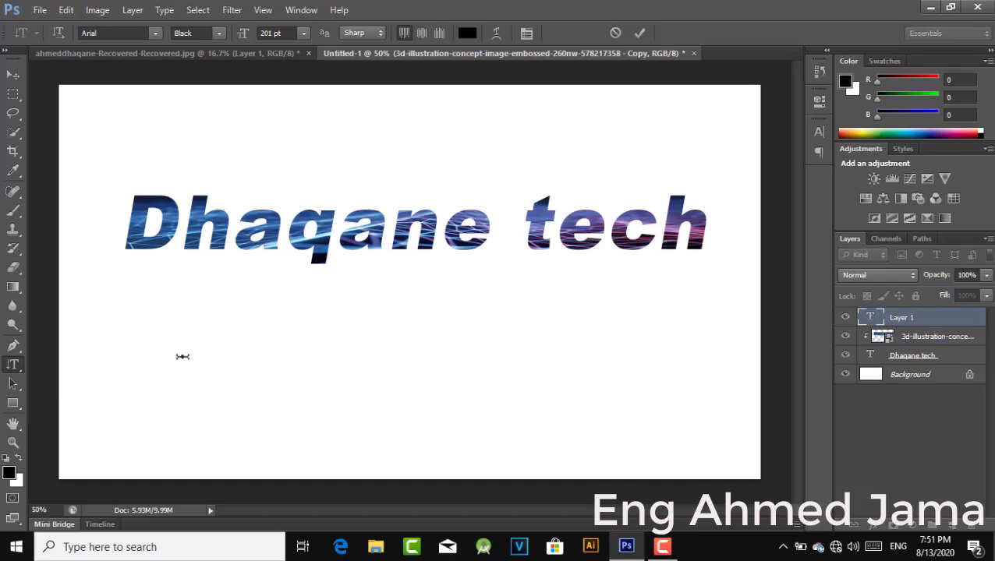
pyautogui.write('f')
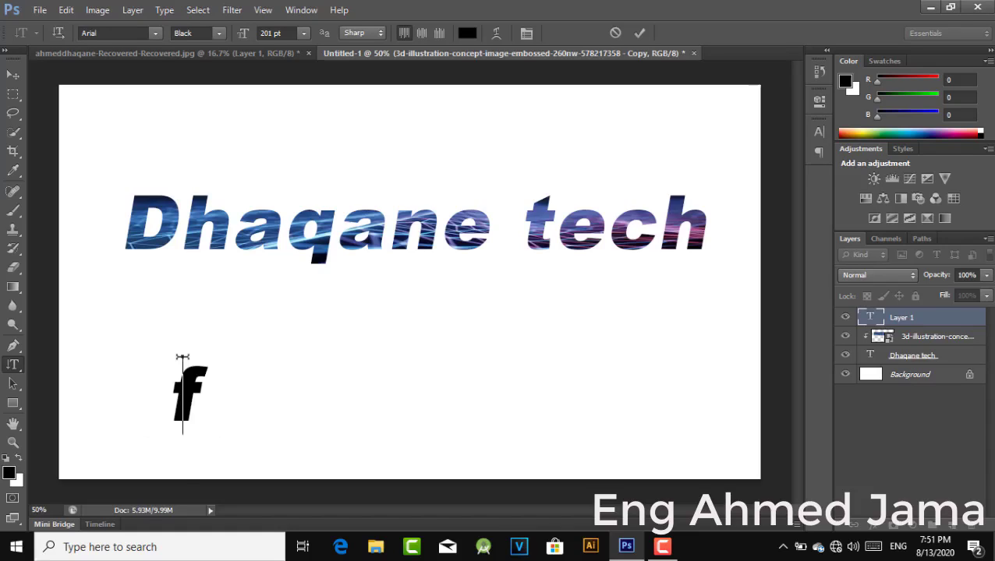
pyautogui.write('a')
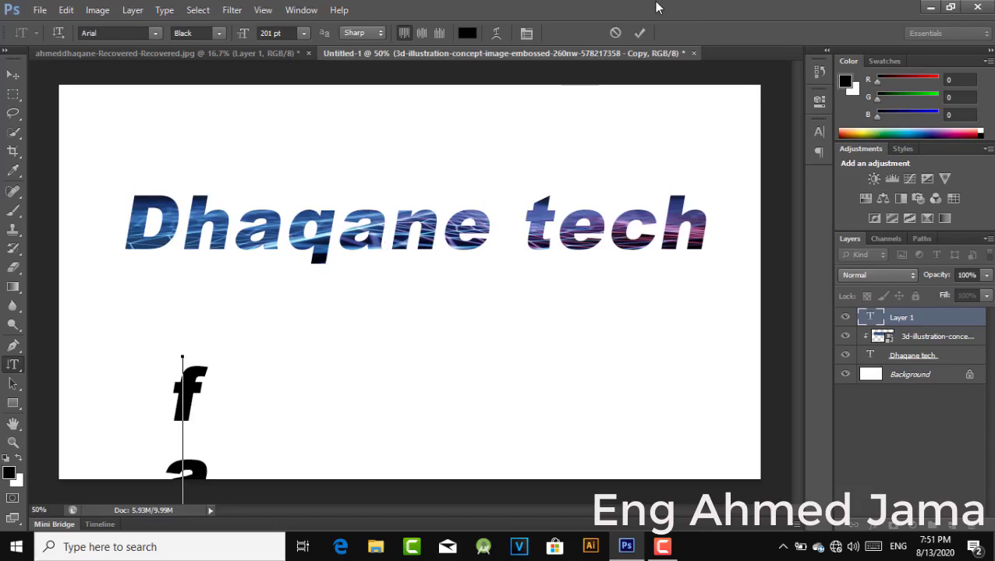
pyautogui.click(639, 34)
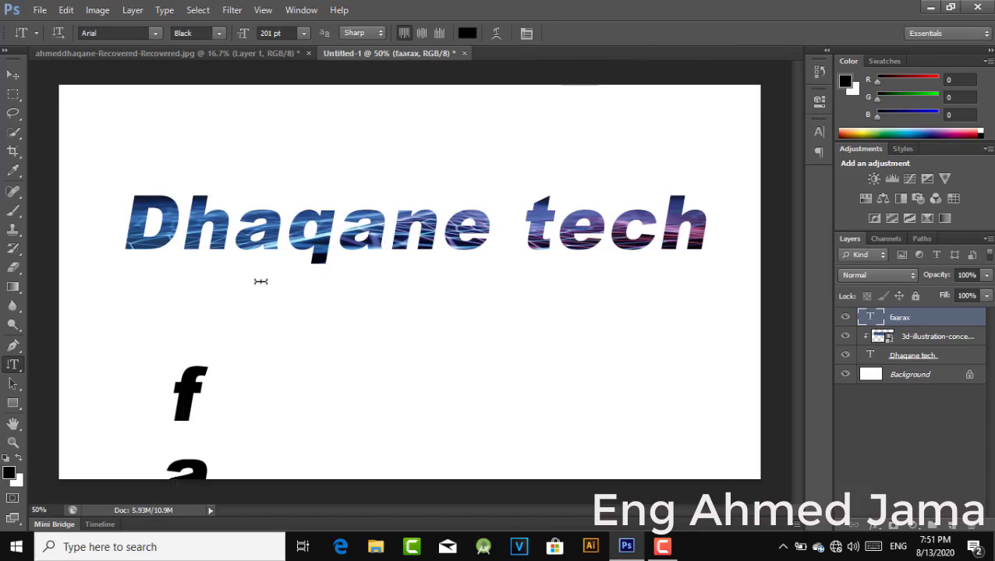
# - Move the vertical faarax text beside Dhaqane tech and shrink it into the top-left corner
pyautogui.click(13, 76)
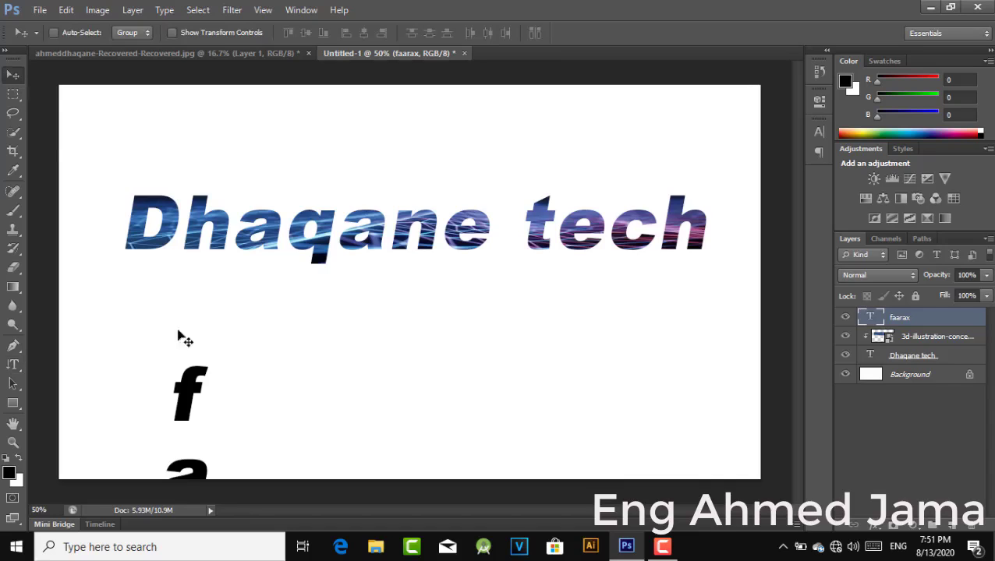
pyautogui.moveTo(205, 391); pyautogui.dragTo(173, 154)
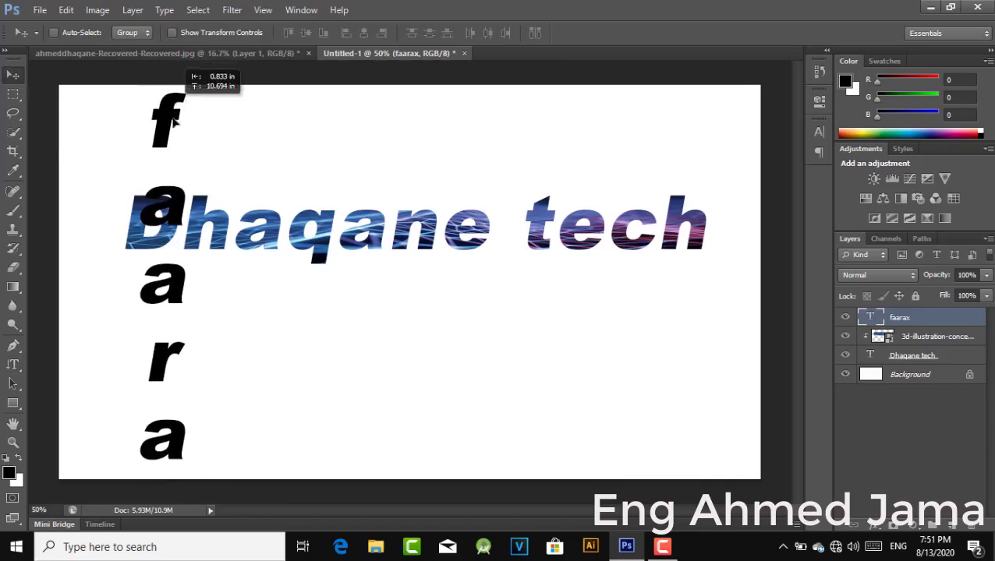
pyautogui.hotkey('ctrl', 't')
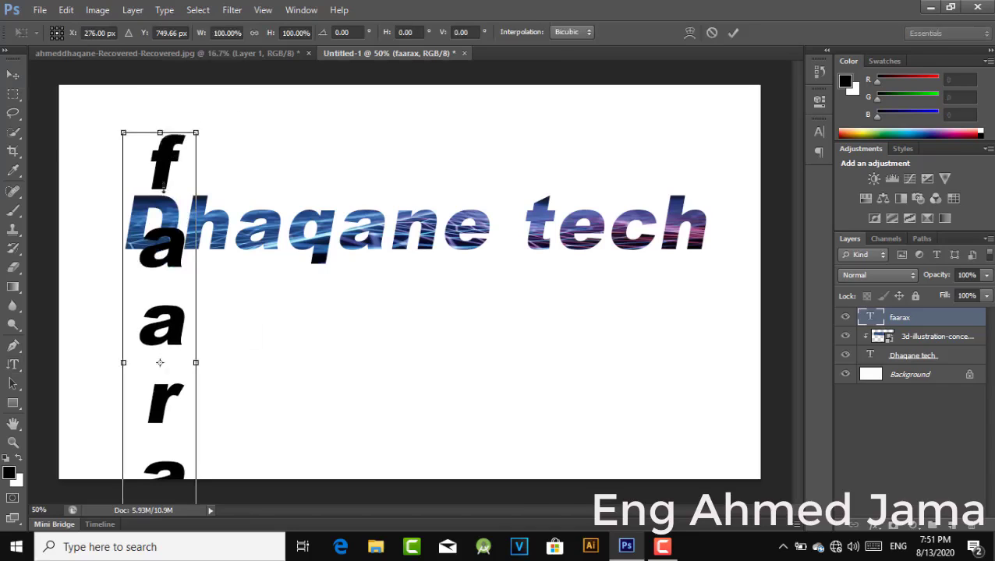
pyautogui.moveTo(160, 125); pyautogui.dragTo(160, 394)
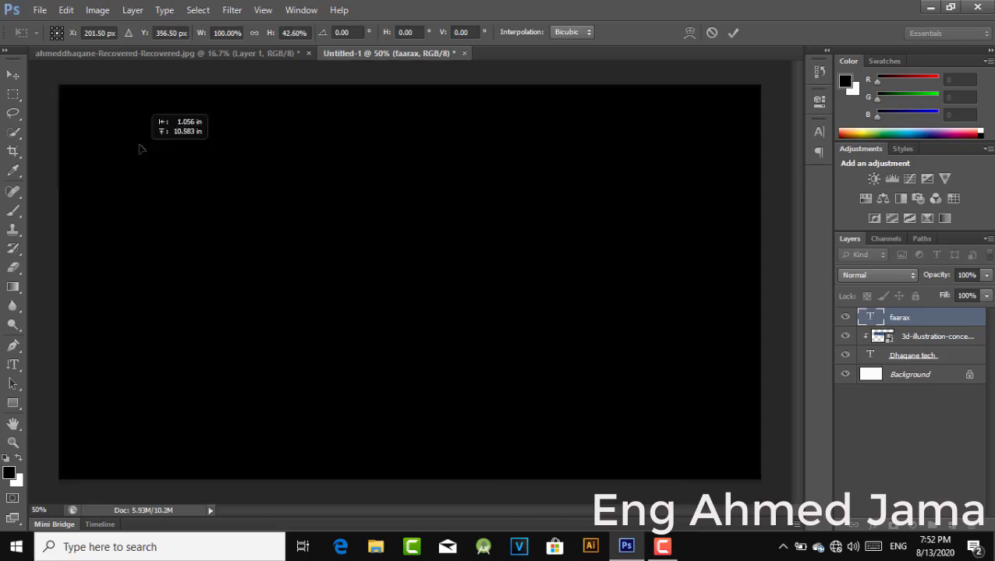
pyautogui.moveTo(168, 435)
pyautogui.mouseDown()
pyautogui.moveTo(113, 126)
pyautogui.moveTo(104, 126)
pyautogui.mouseUp()
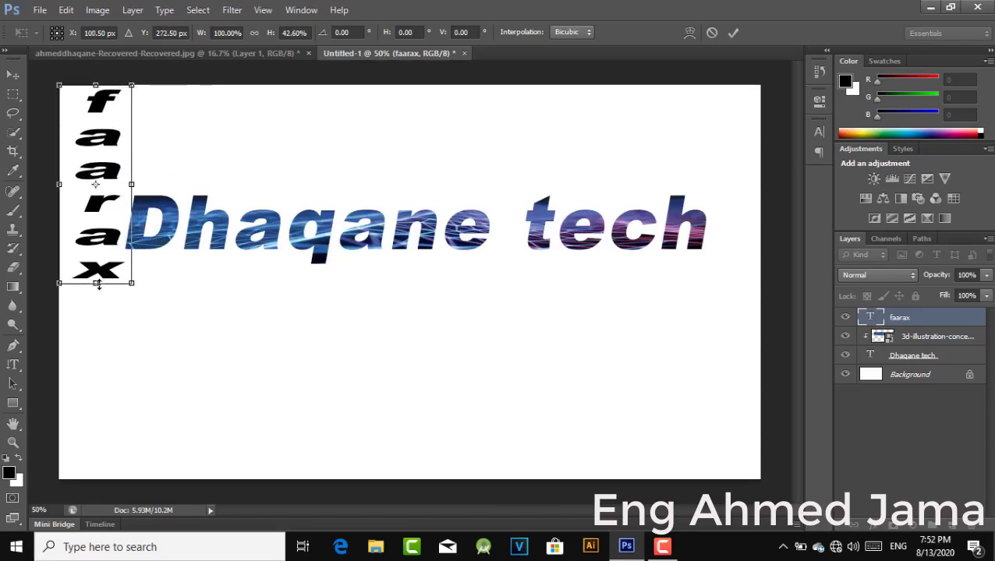
# - Stretch faarax down the full height of the left edge and commit the transform
pyautogui.moveTo(95, 285)
pyautogui.mouseDown()
pyautogui.moveTo(109, 457)
pyautogui.moveTo(94, 478)
pyautogui.mouseUp()
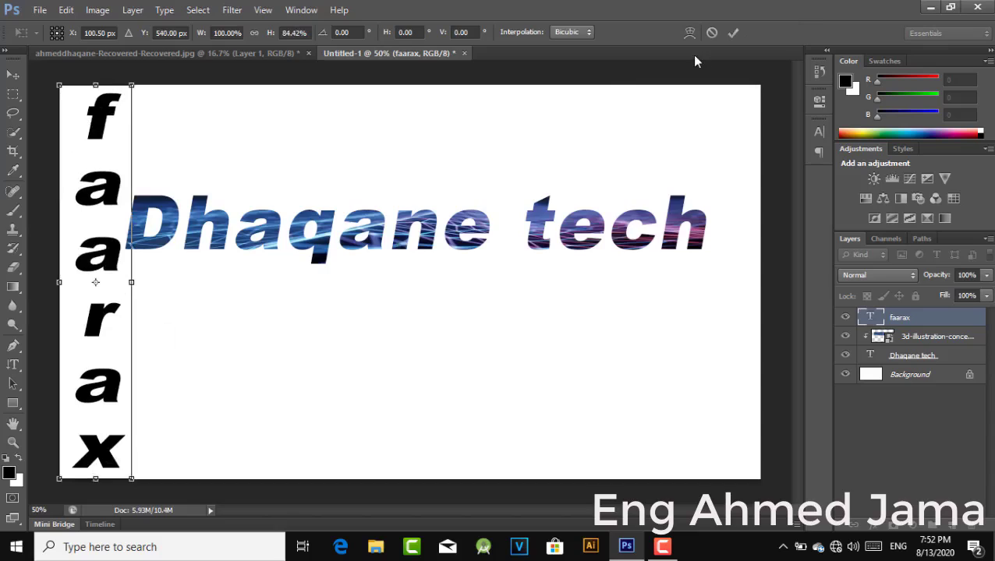
pyautogui.click(733, 33)
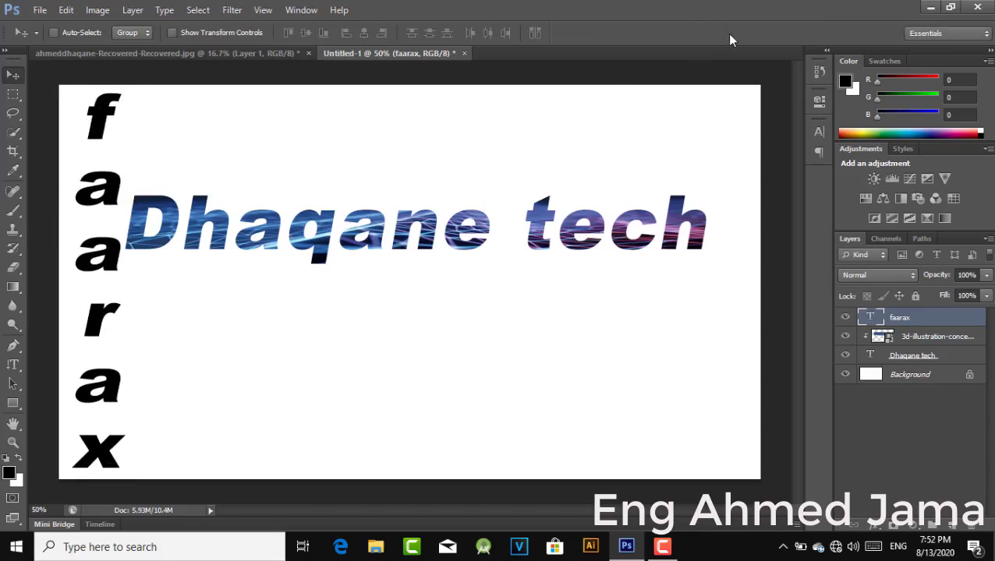
pyautogui.hotkey('ctrl', 't')
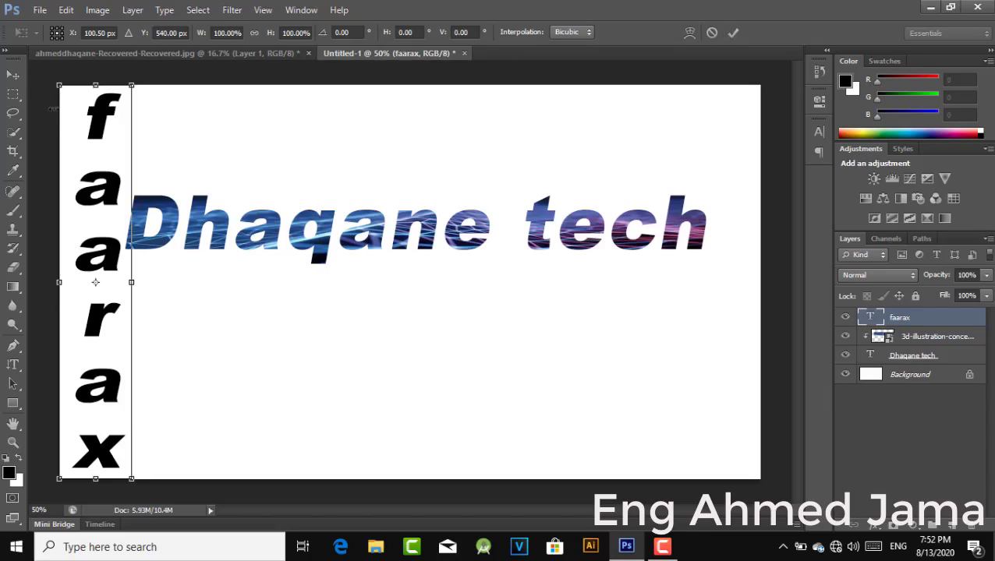
pyautogui.press('Return')
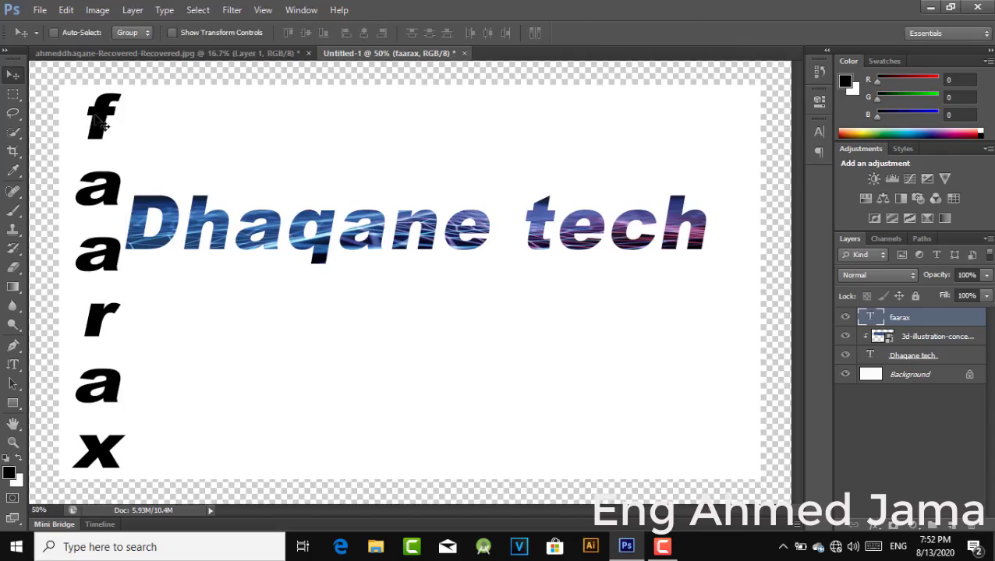
pyautogui.hotkey('ctrl', 't')
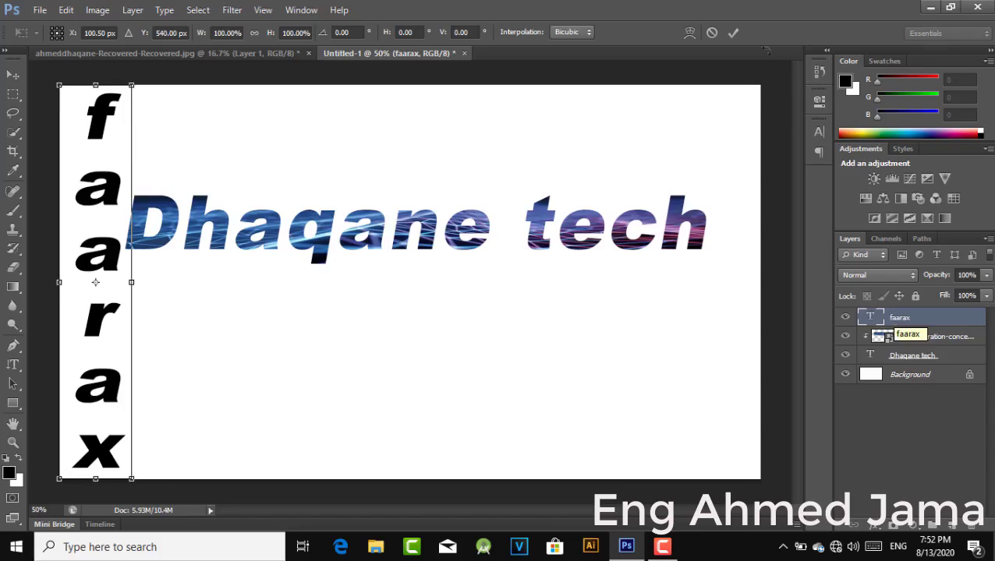
# - Duplicate the faarax layer as faarax copy and place it along the canvas's right edge
pyautogui.click(734, 32)
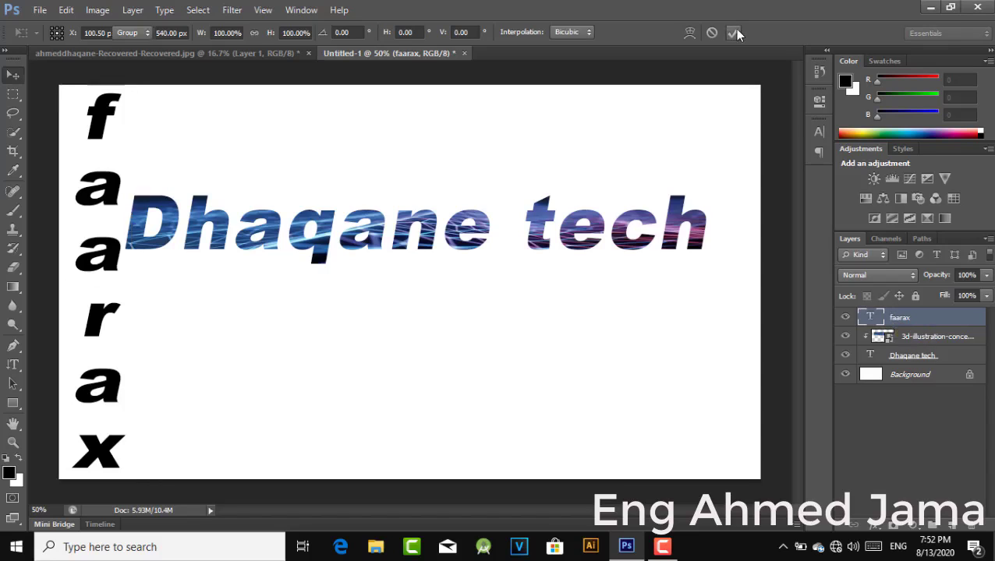
pyautogui.rightClick(927, 315)
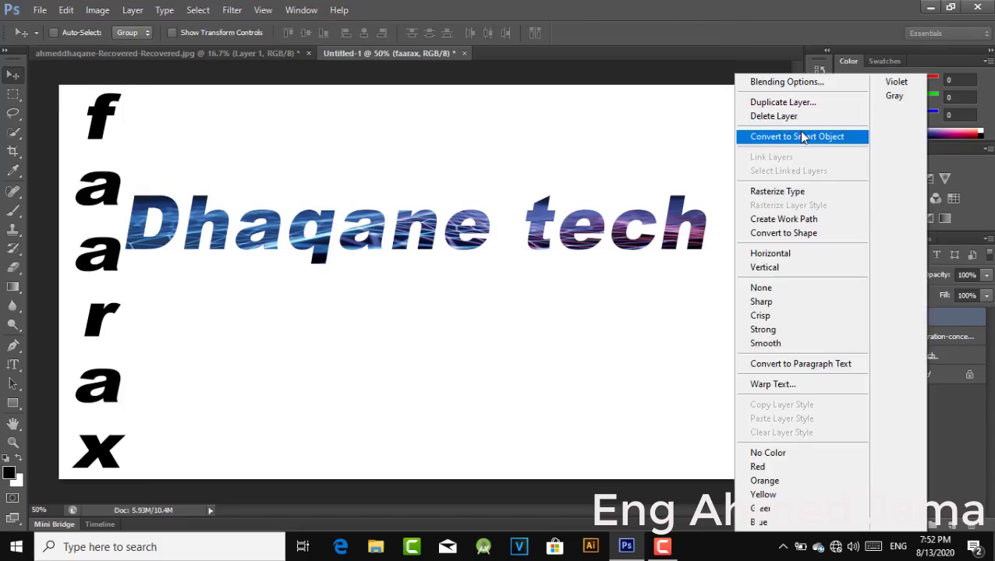
pyautogui.click(783, 102)
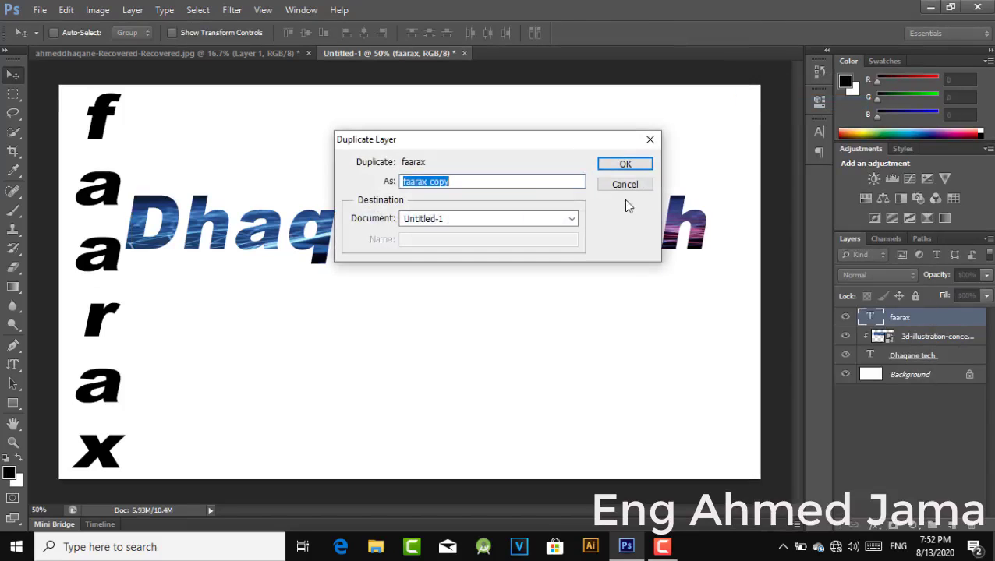
pyautogui.click(624, 165)
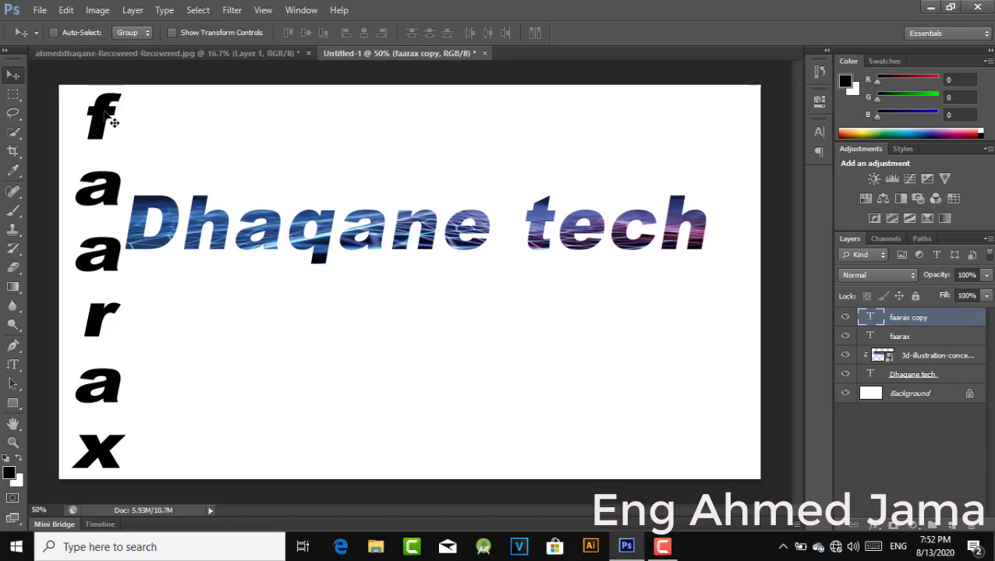
pyautogui.moveTo(115, 125); pyautogui.dragTo(733, 119)
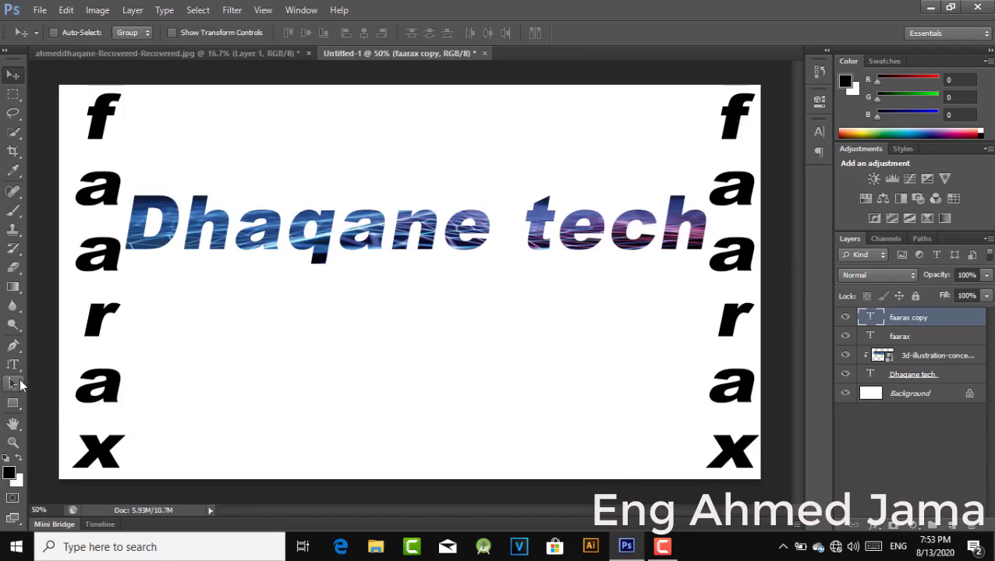
# - Cancel the Create Rectangle dialog without drawing and return to the Move tool
pyautogui.click(14, 384)
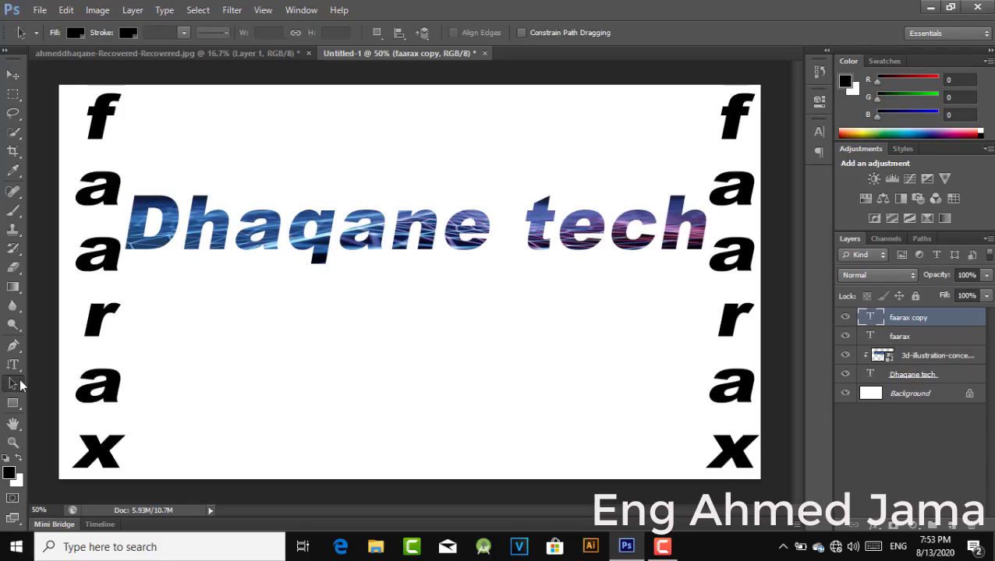
pyautogui.click(13, 405)
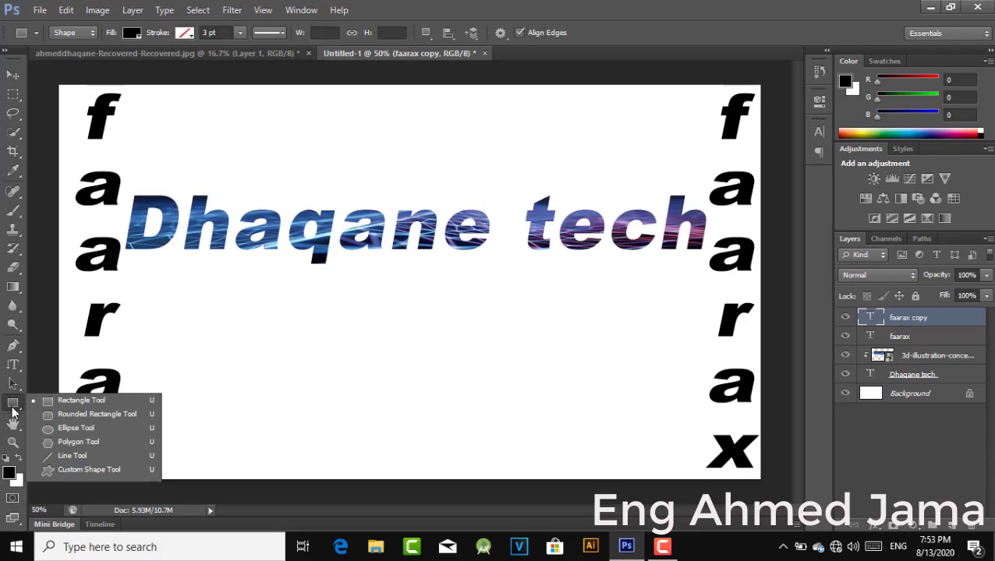
pyautogui.click(230, 316)
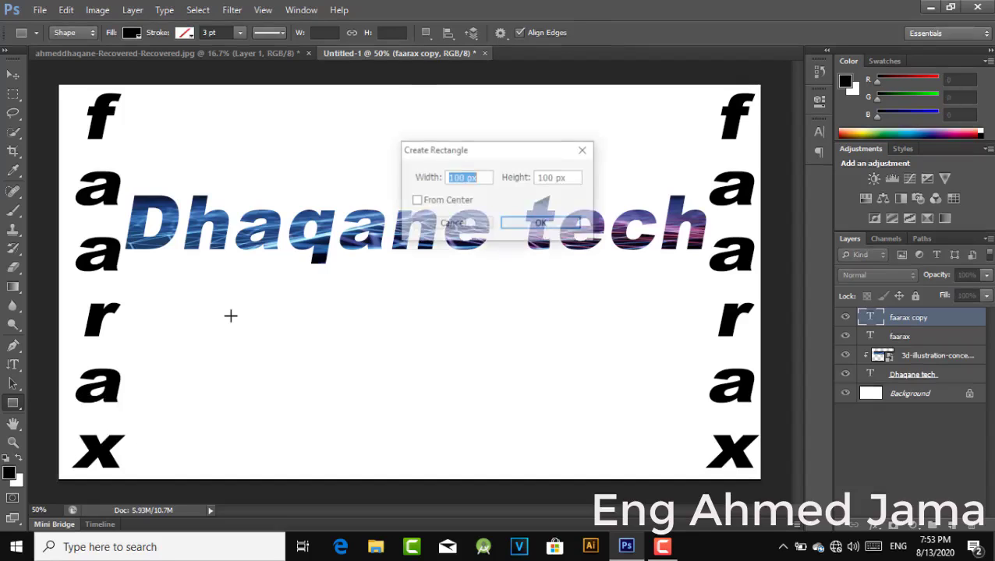
pyautogui.click(425, 226)
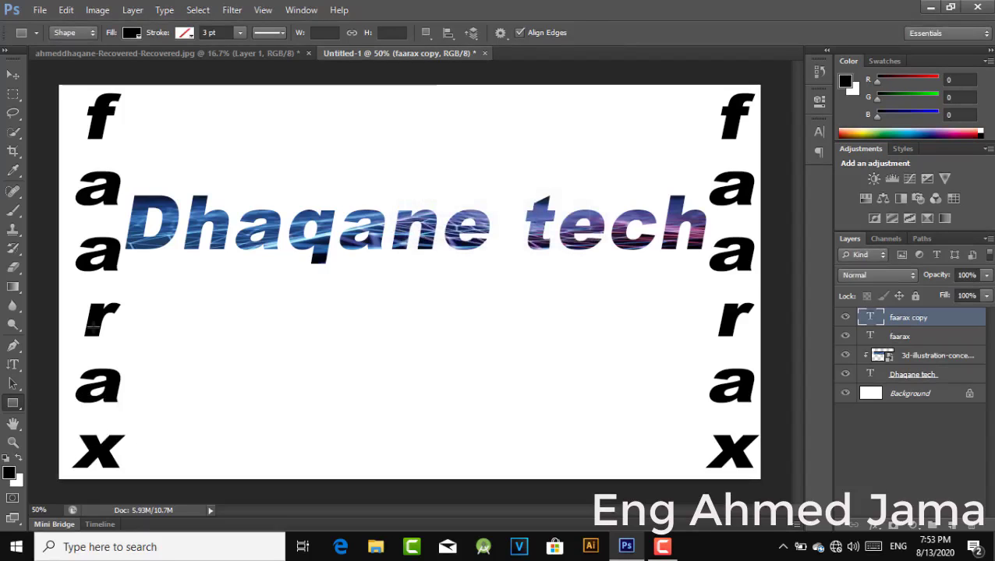
pyautogui.click(19, 390)
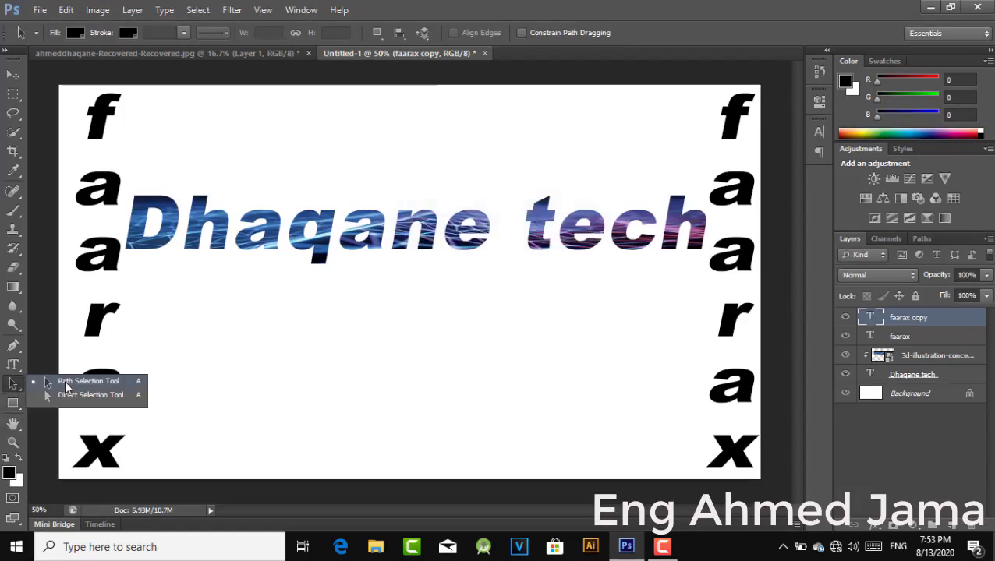
pyautogui.click(69, 382)
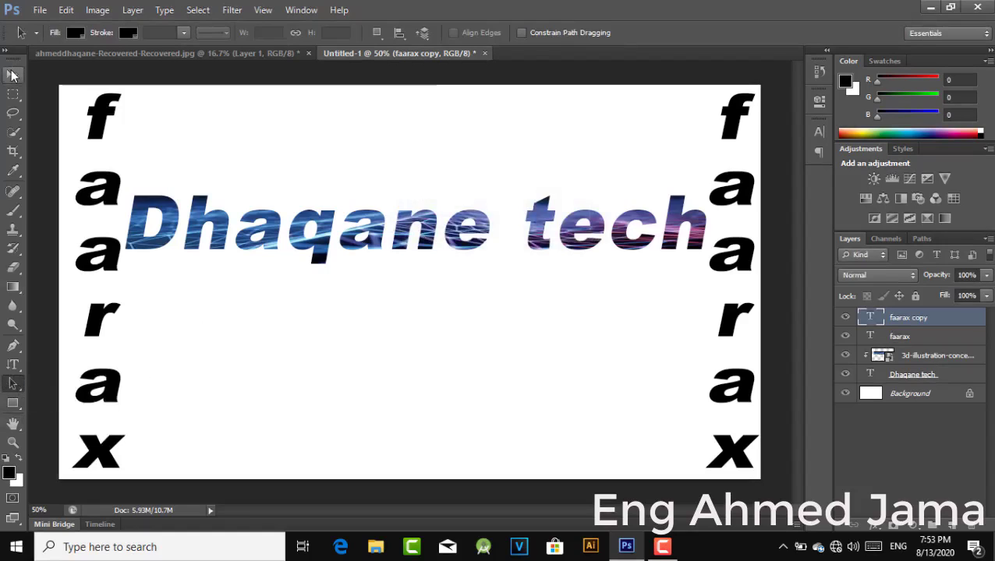
pyautogui.click(13, 74)
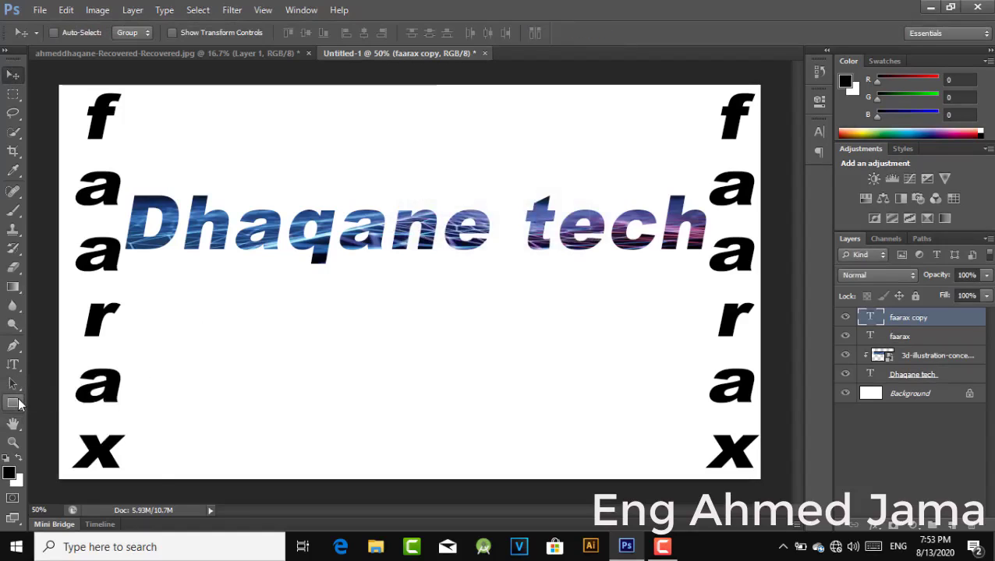
# - Draw a small 160 px black circle below Dhaqane tech with the Ellipse Tool
pyautogui.click(13, 403)
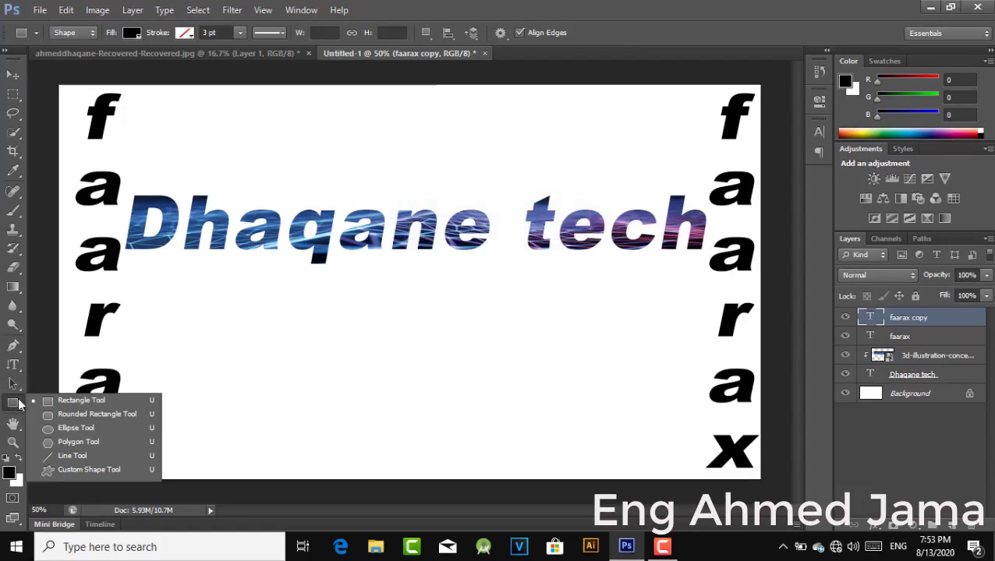
pyautogui.click(66, 430)
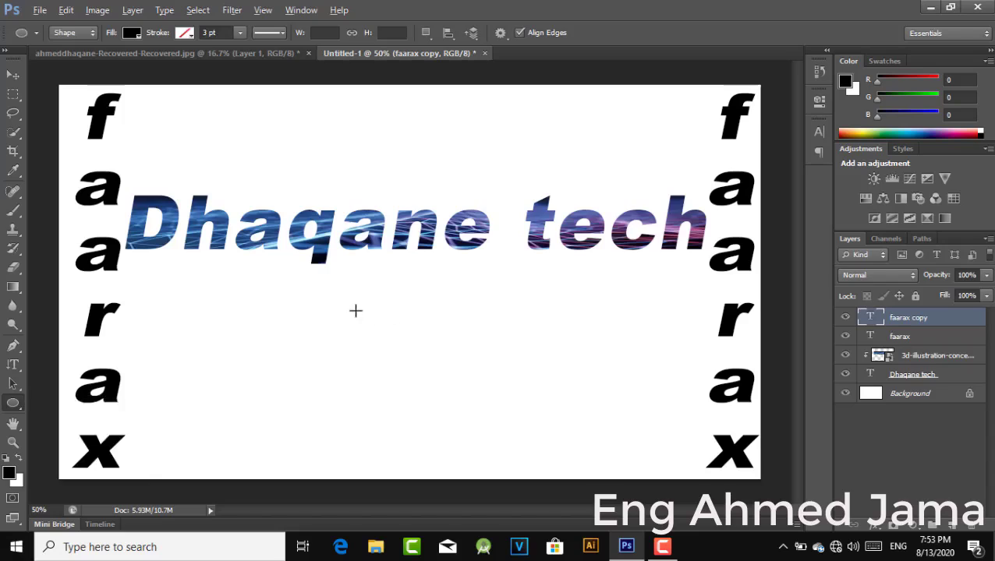
pyautogui.hotkey('alt', 'shift')
pyautogui.moveTo(354, 311)
pyautogui.mouseDown()
pyautogui.moveTo(372, 330)
pyautogui.moveTo(590, 395)
pyautogui.mouseUp()
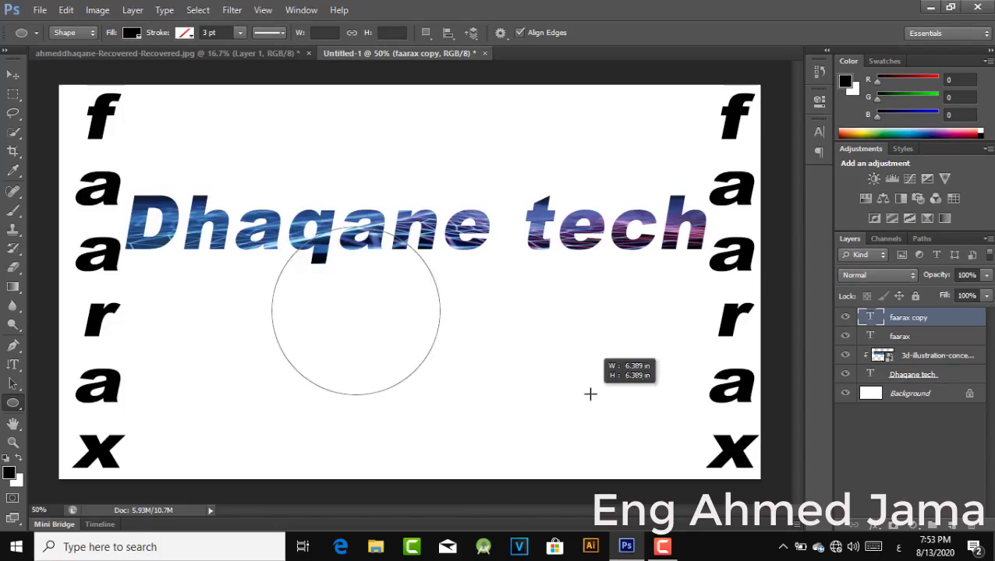
pyautogui.moveTo(590, 395); pyautogui.dragTo(471, 339)
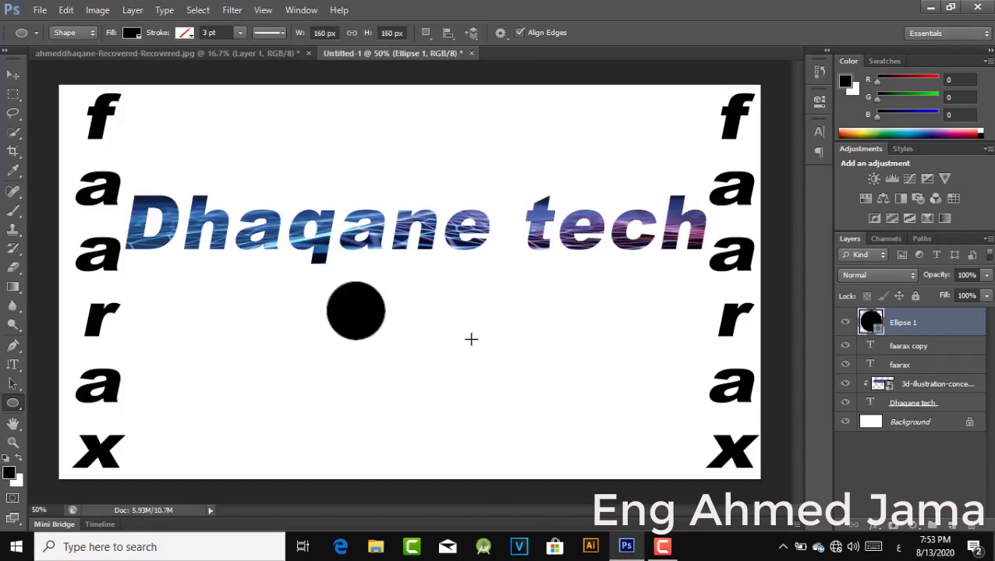
# - Move the circle left and lower, and set its Fill to none, leaving only an outline
pyautogui.click(16, 383)
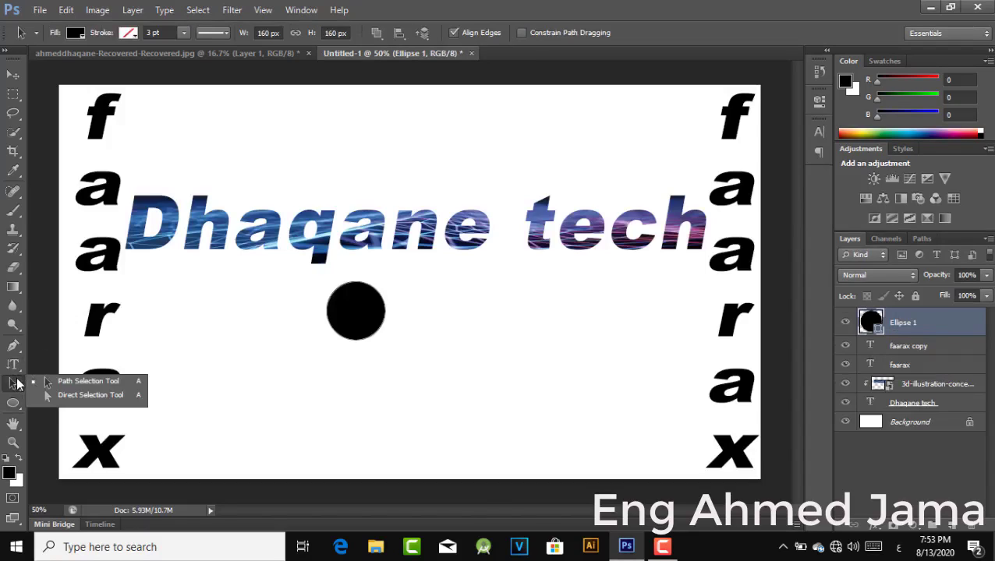
pyautogui.click(68, 381)
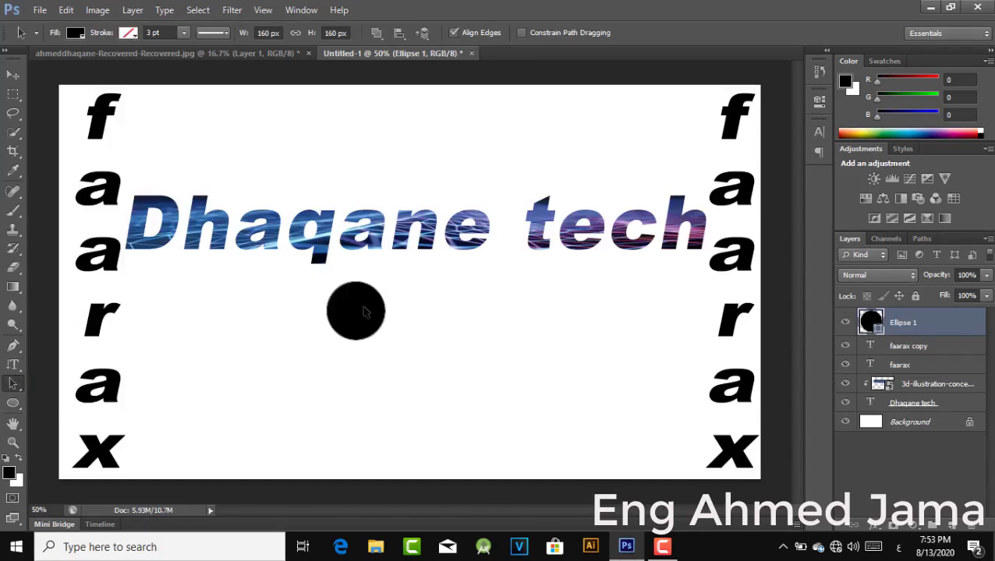
pyautogui.click(331, 306)
pyautogui.moveTo(351, 288)
pyautogui.mouseDown()
pyautogui.moveTo(275, 287)
pyautogui.moveTo(269, 301)
pyautogui.mouseUp()
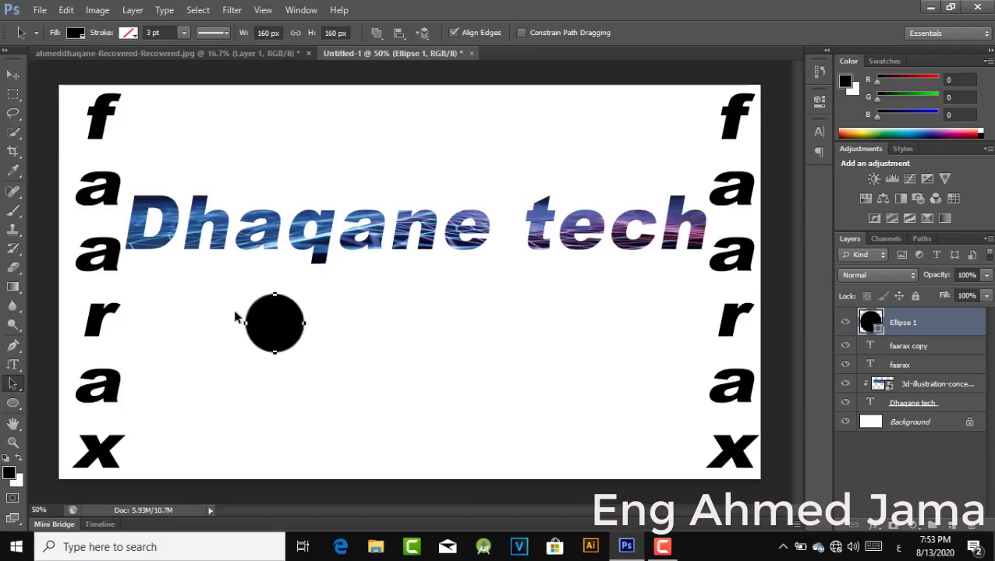
pyautogui.click(76, 33)
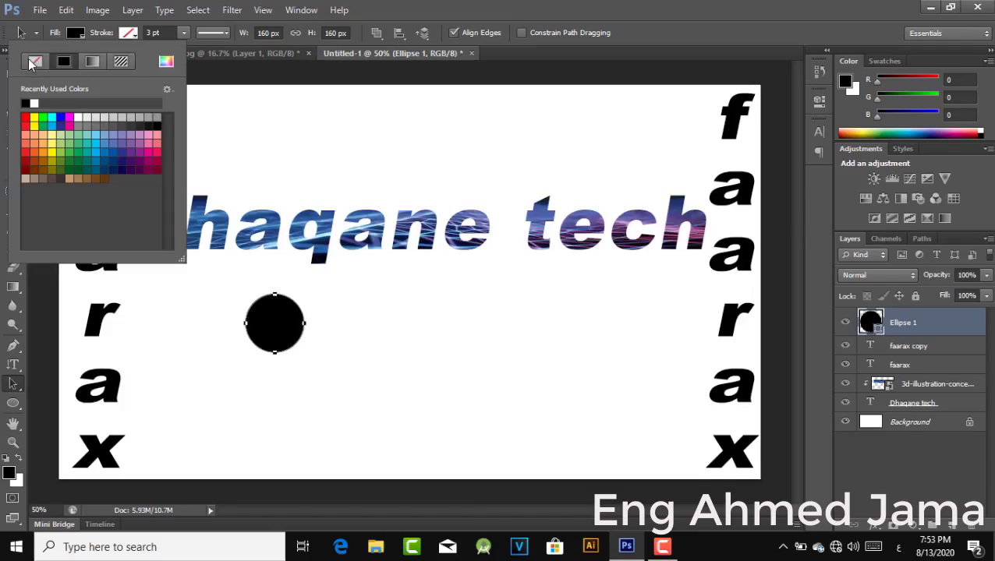
pyautogui.click(35, 61)
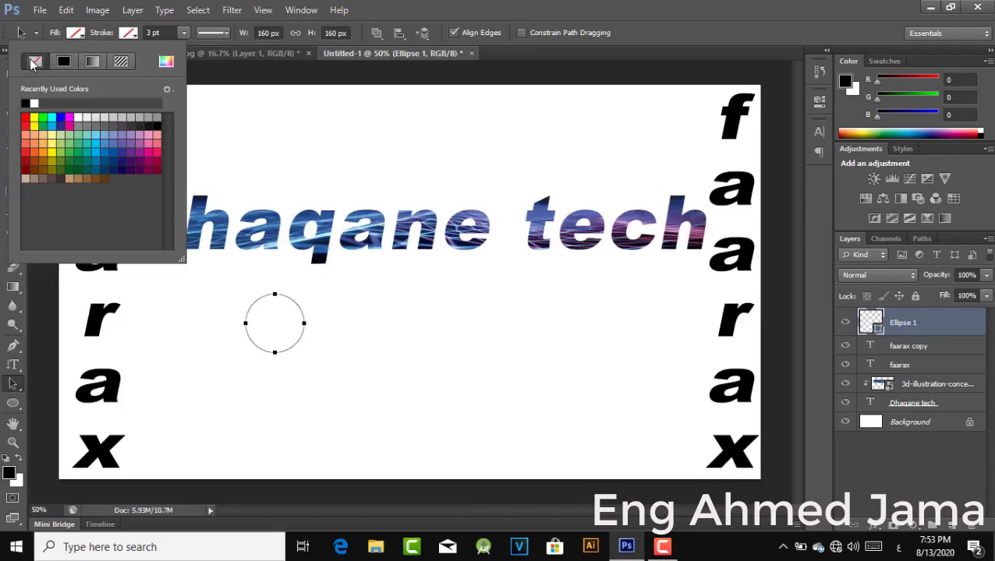
pyautogui.click(245, 325)
pyautogui.moveTo(244, 325); pyautogui.dragTo(227, 362)
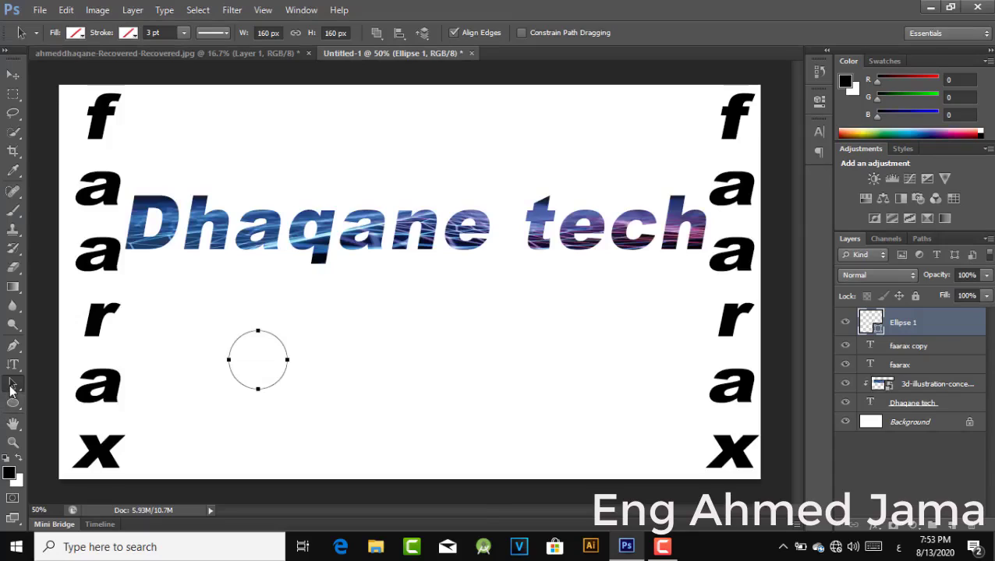
# - Adjust the circle's anchors with the Direct Selection Tool, then move it slightly higher
pyautogui.rightClick(11, 390)
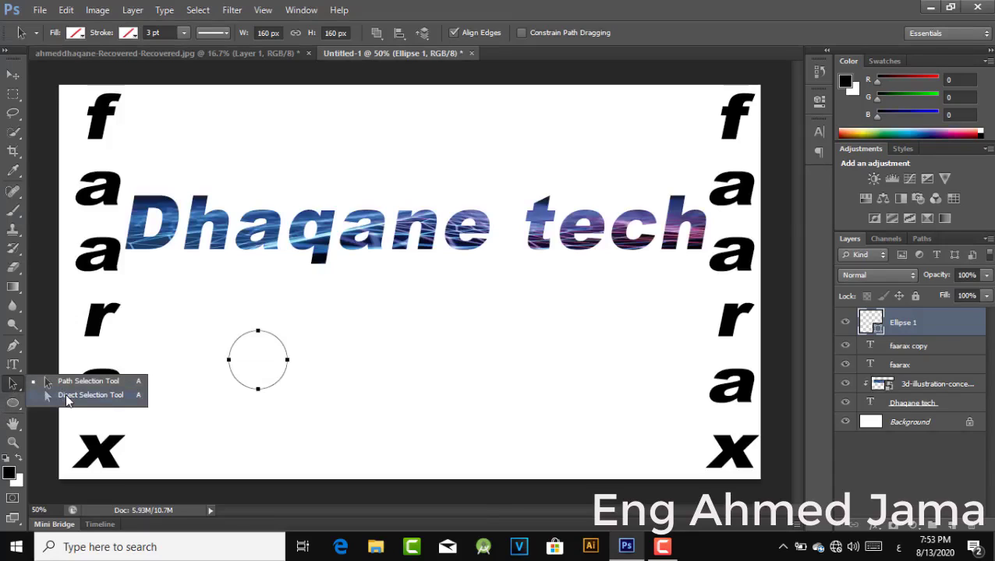
pyautogui.click(67, 396)
pyautogui.moveTo(258, 332); pyautogui.dragTo(273, 344)
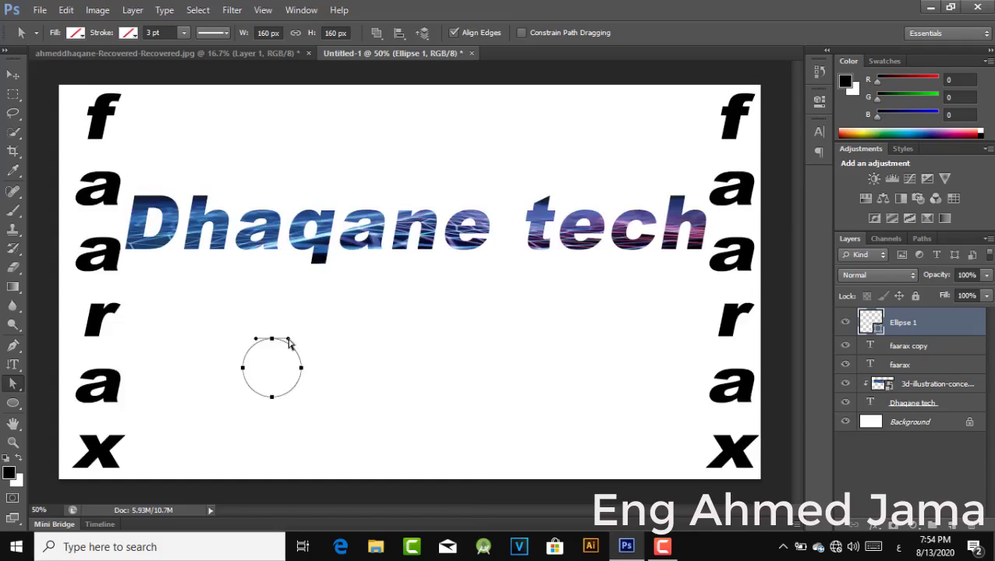
pyautogui.moveTo(288, 338)
pyautogui.mouseDown()
pyautogui.moveTo(418, 296)
pyautogui.moveTo(278, 334)
pyautogui.moveTo(290, 345)
pyautogui.mouseUp()
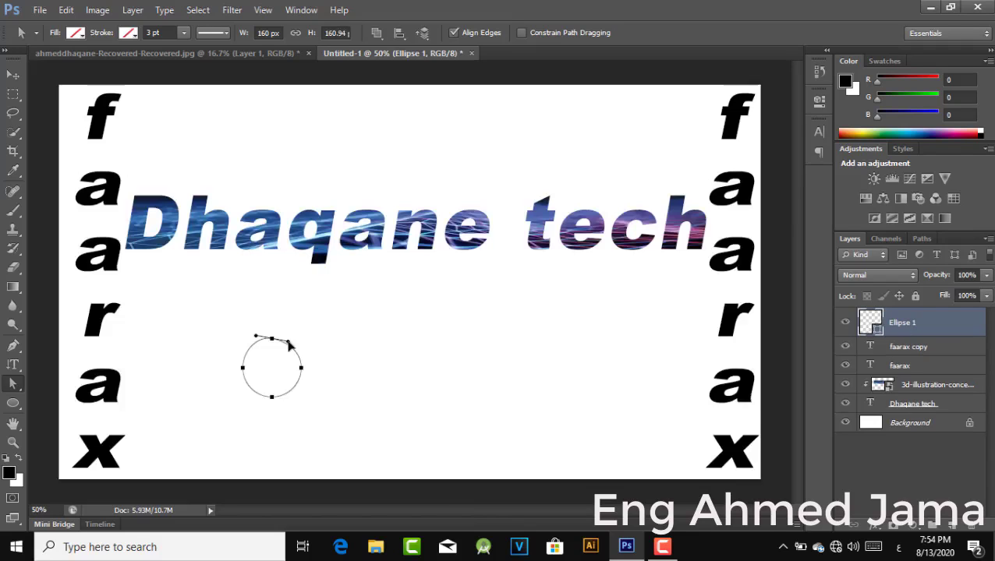
pyautogui.moveTo(290, 345); pyautogui.dragTo(289, 342)
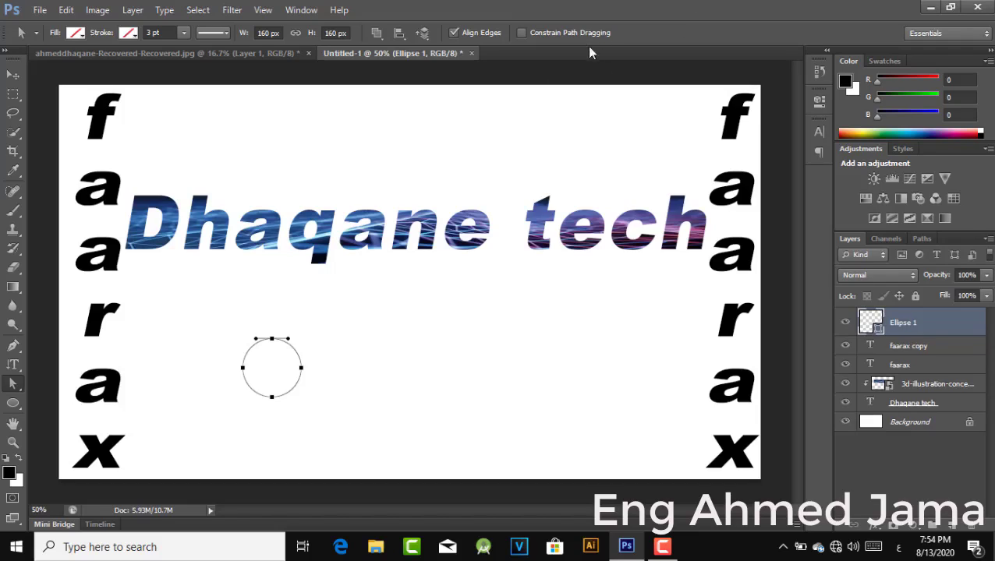
pyautogui.rightClick(13, 384)
pyautogui.click(56, 382)
pyautogui.moveTo(271, 342); pyautogui.dragTo(277, 302)
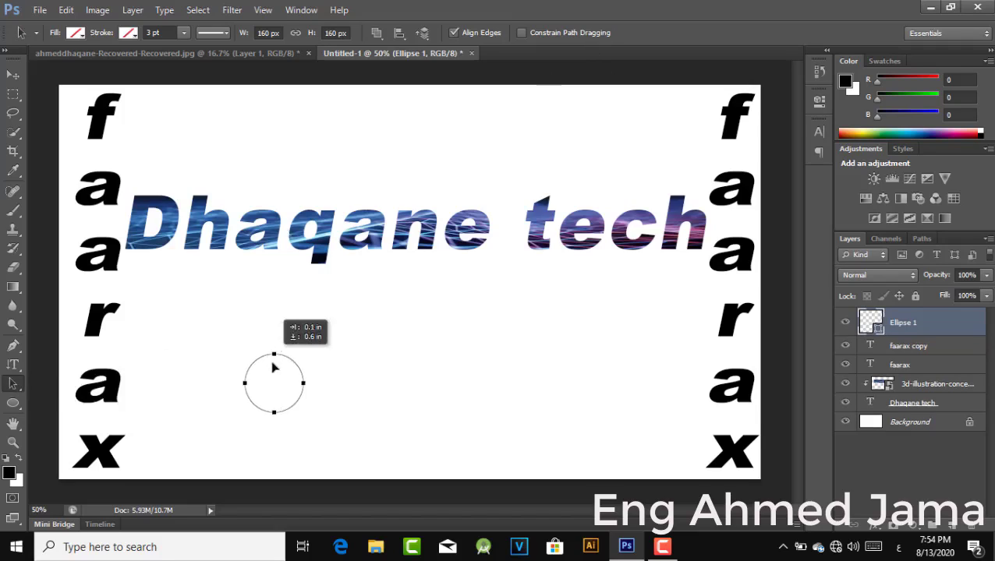